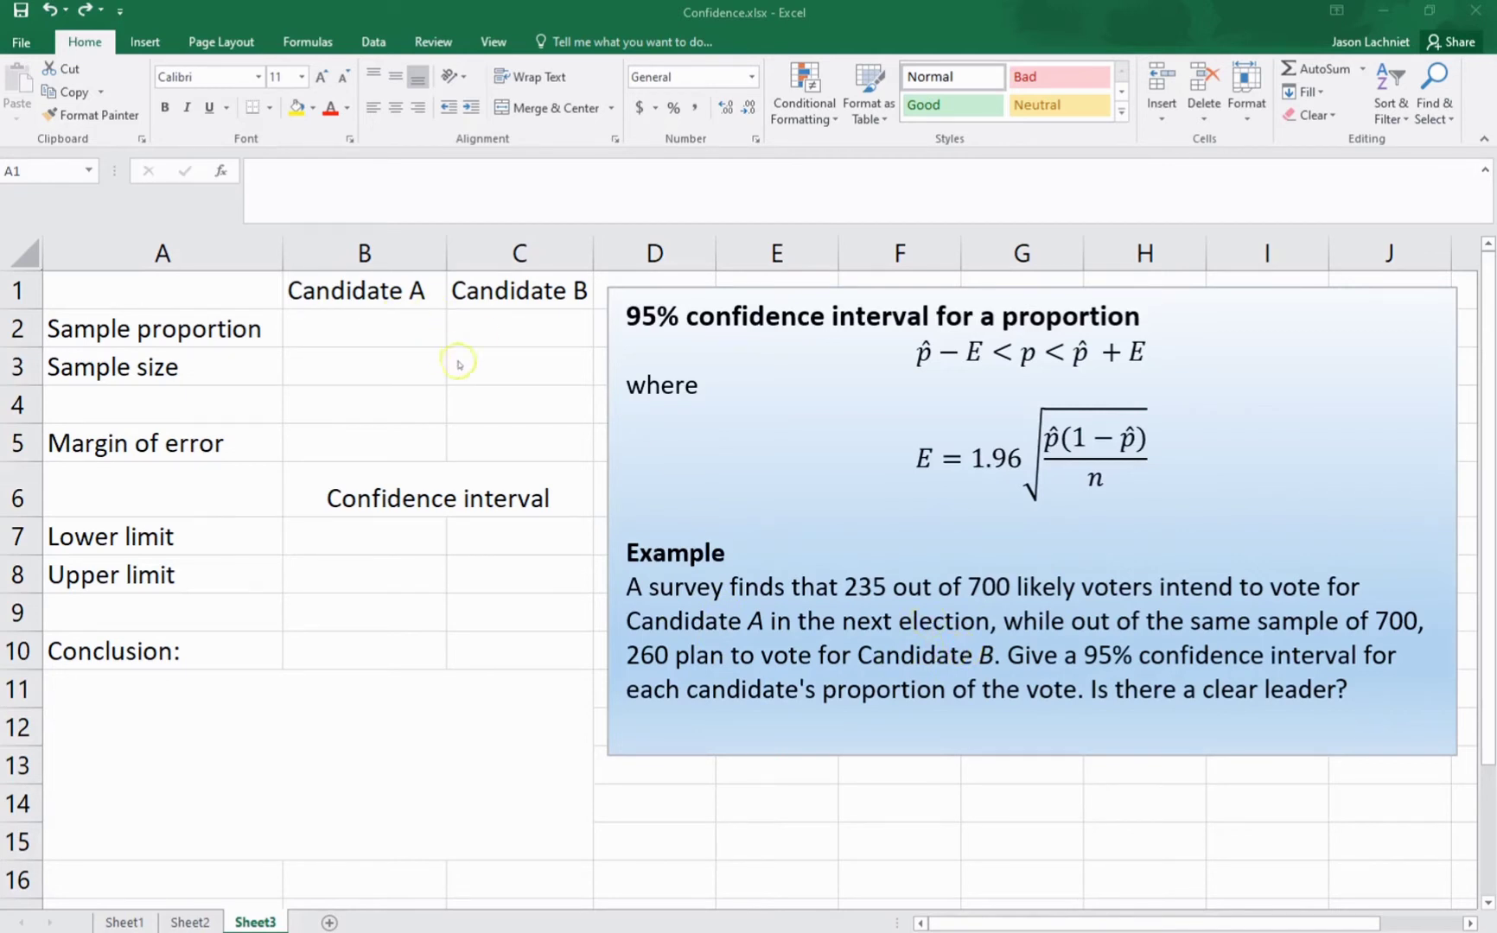
# Step: Calculate Candidate A's sample proportion in cell B2 with the formula =235/700
pyautogui.click(364, 328)
pyautogui.click(363, 326)
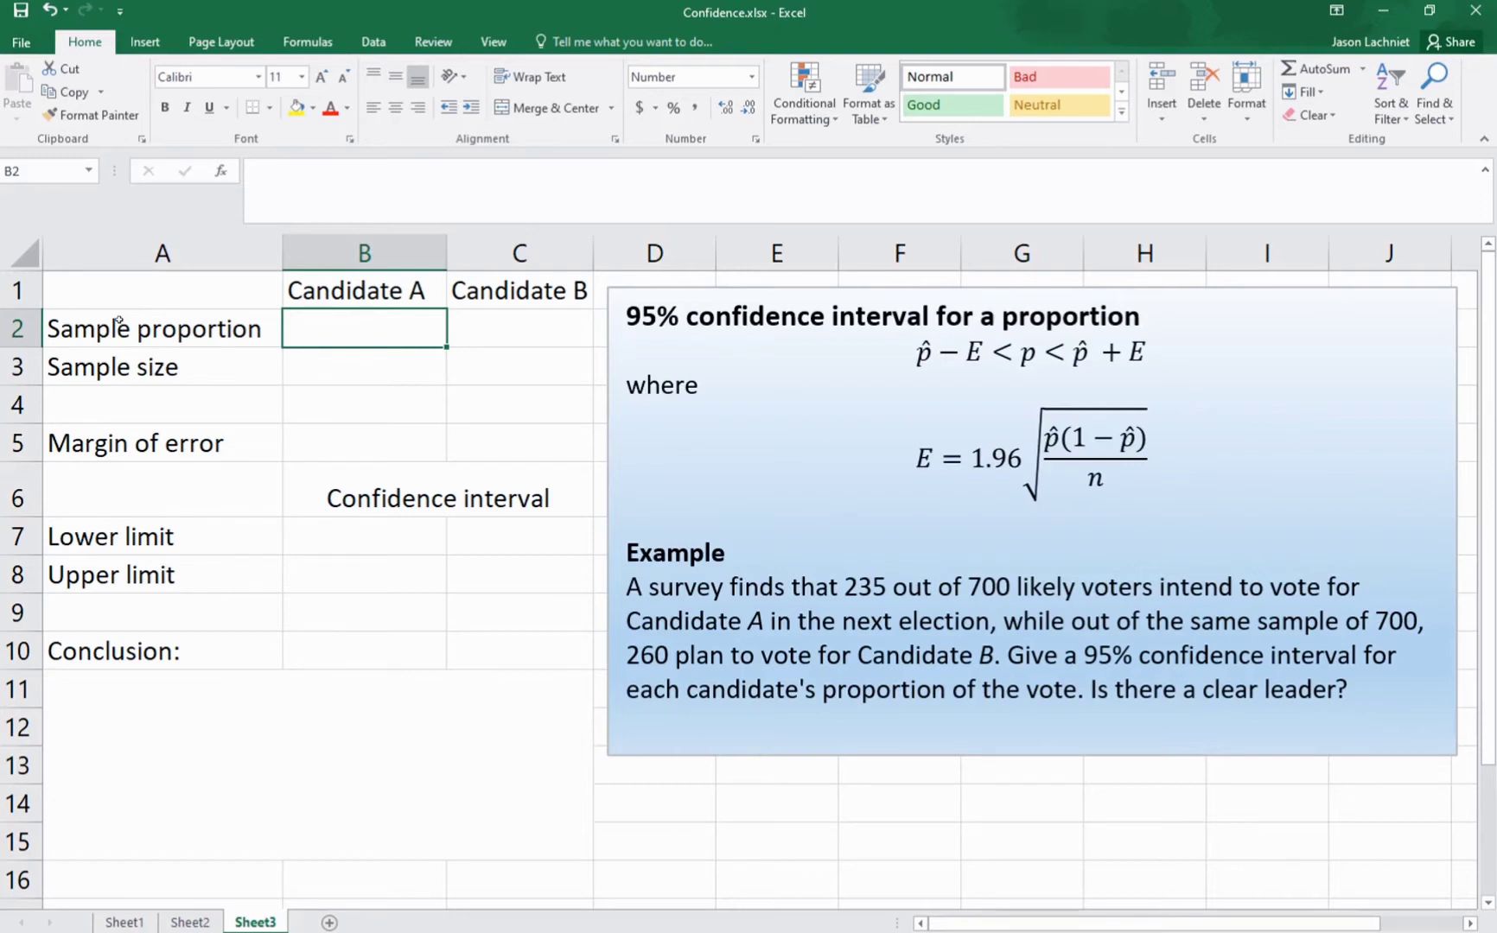
pyautogui.write('=')
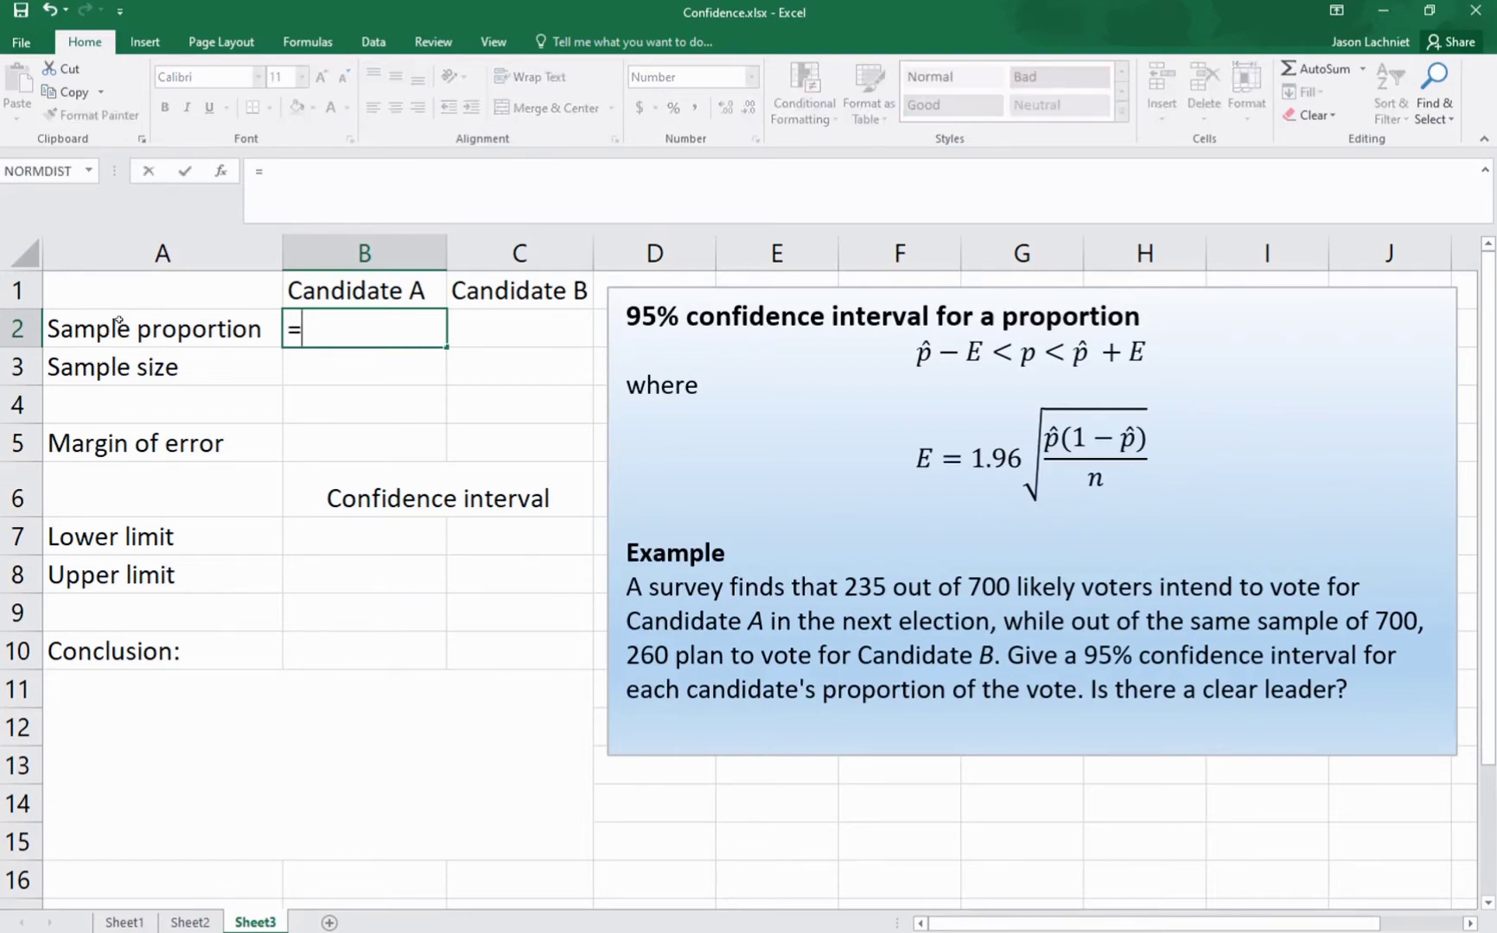
pyautogui.write('235')
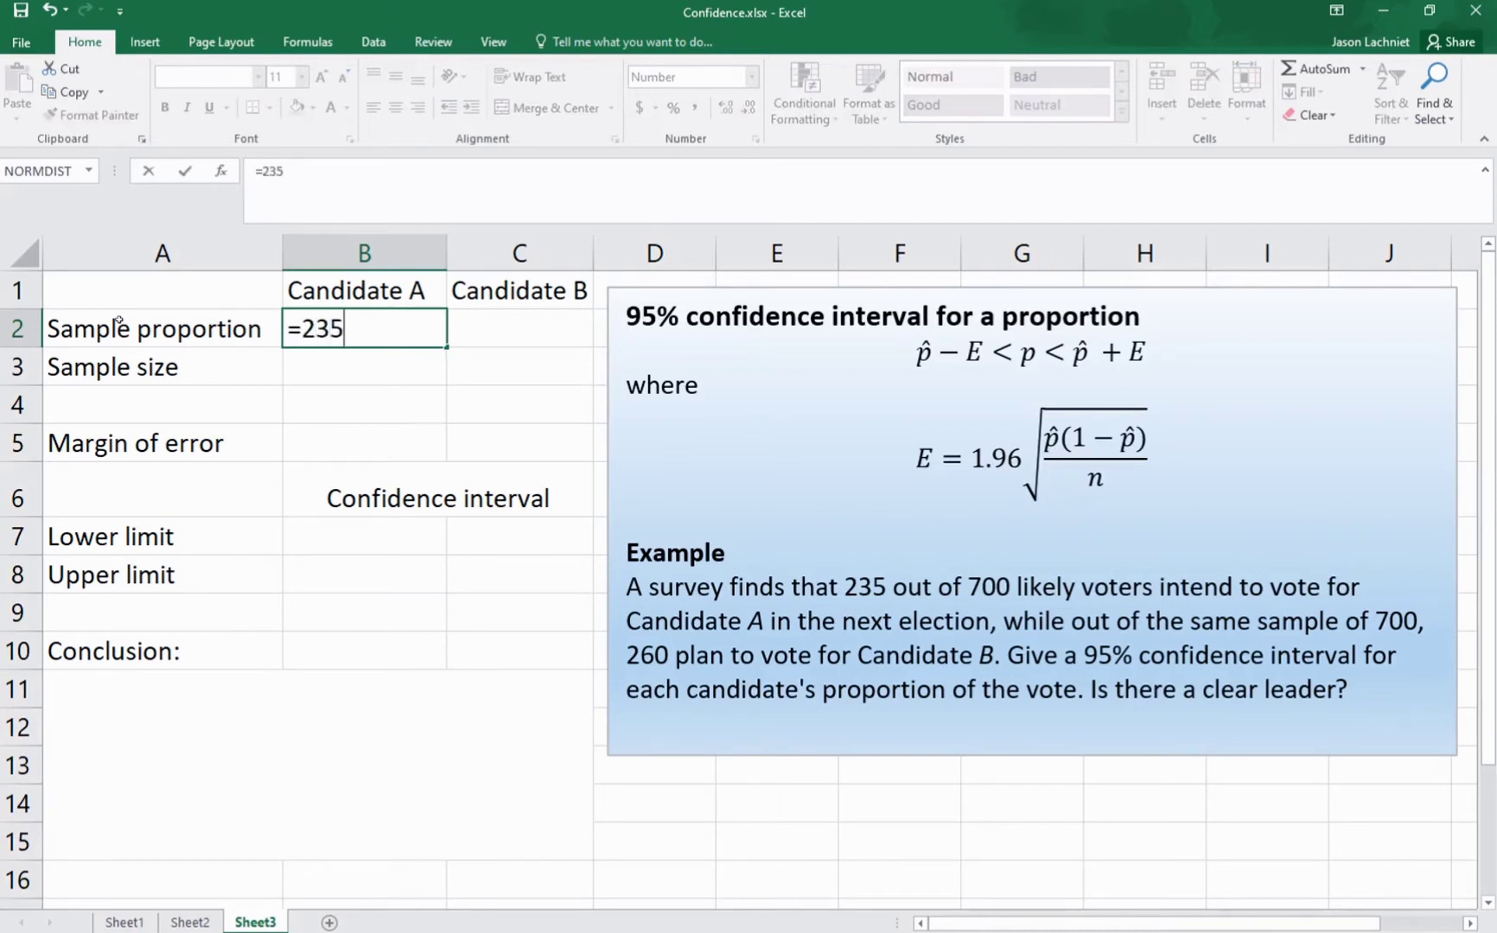
pyautogui.write('/700')
pyautogui.press('Return')
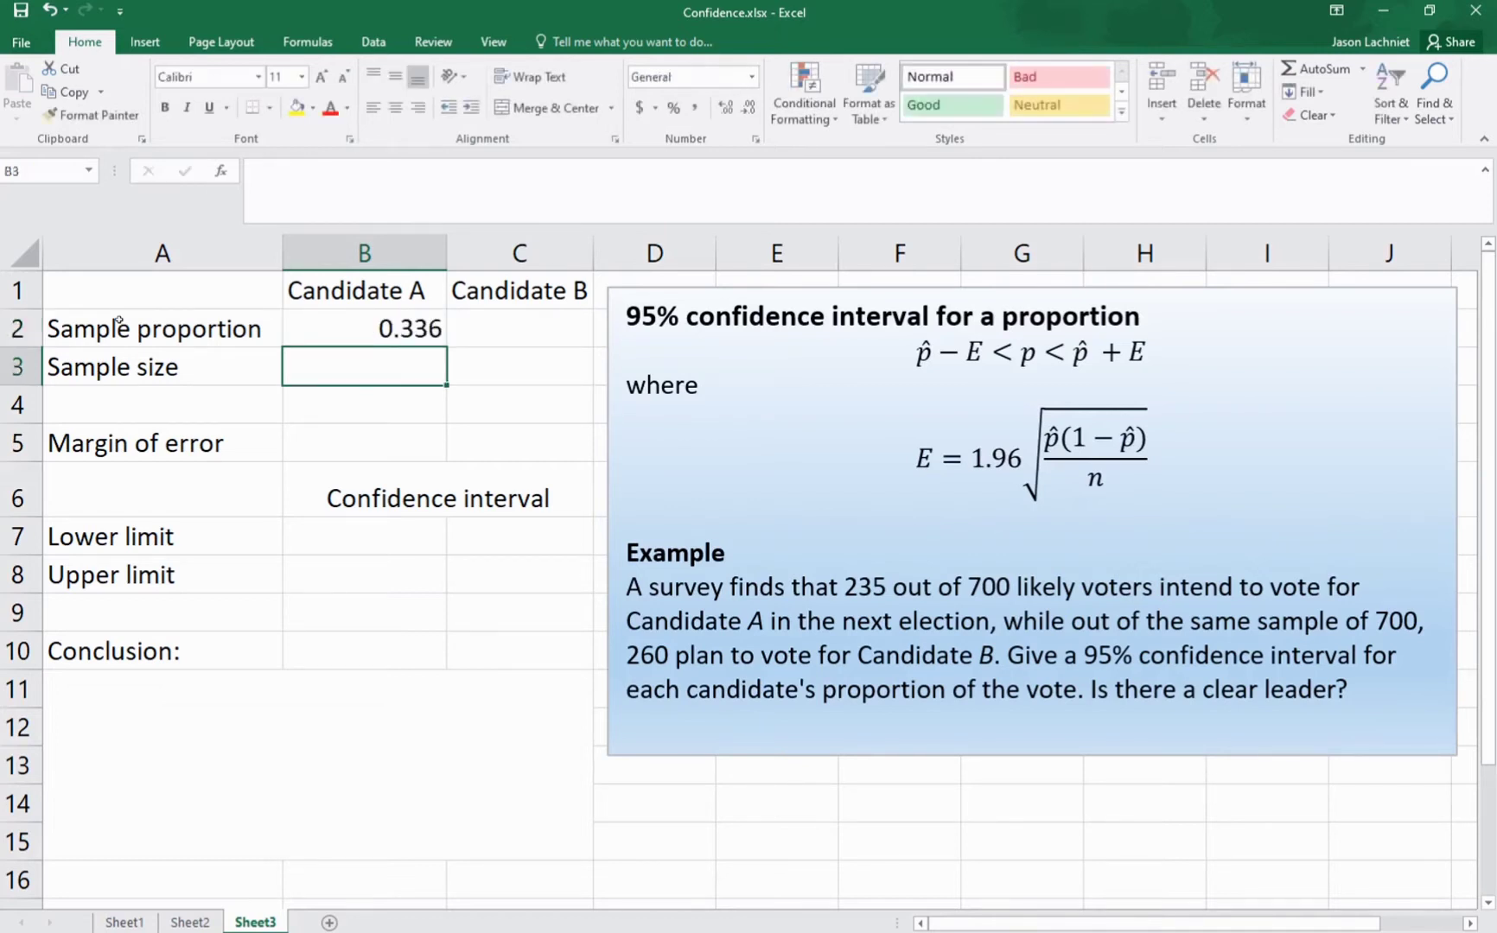
# Step: Calculate Candidate B's sample proportion in cell C2 with the formula =260/700
pyautogui.press('Up')
pyautogui.press('Right')
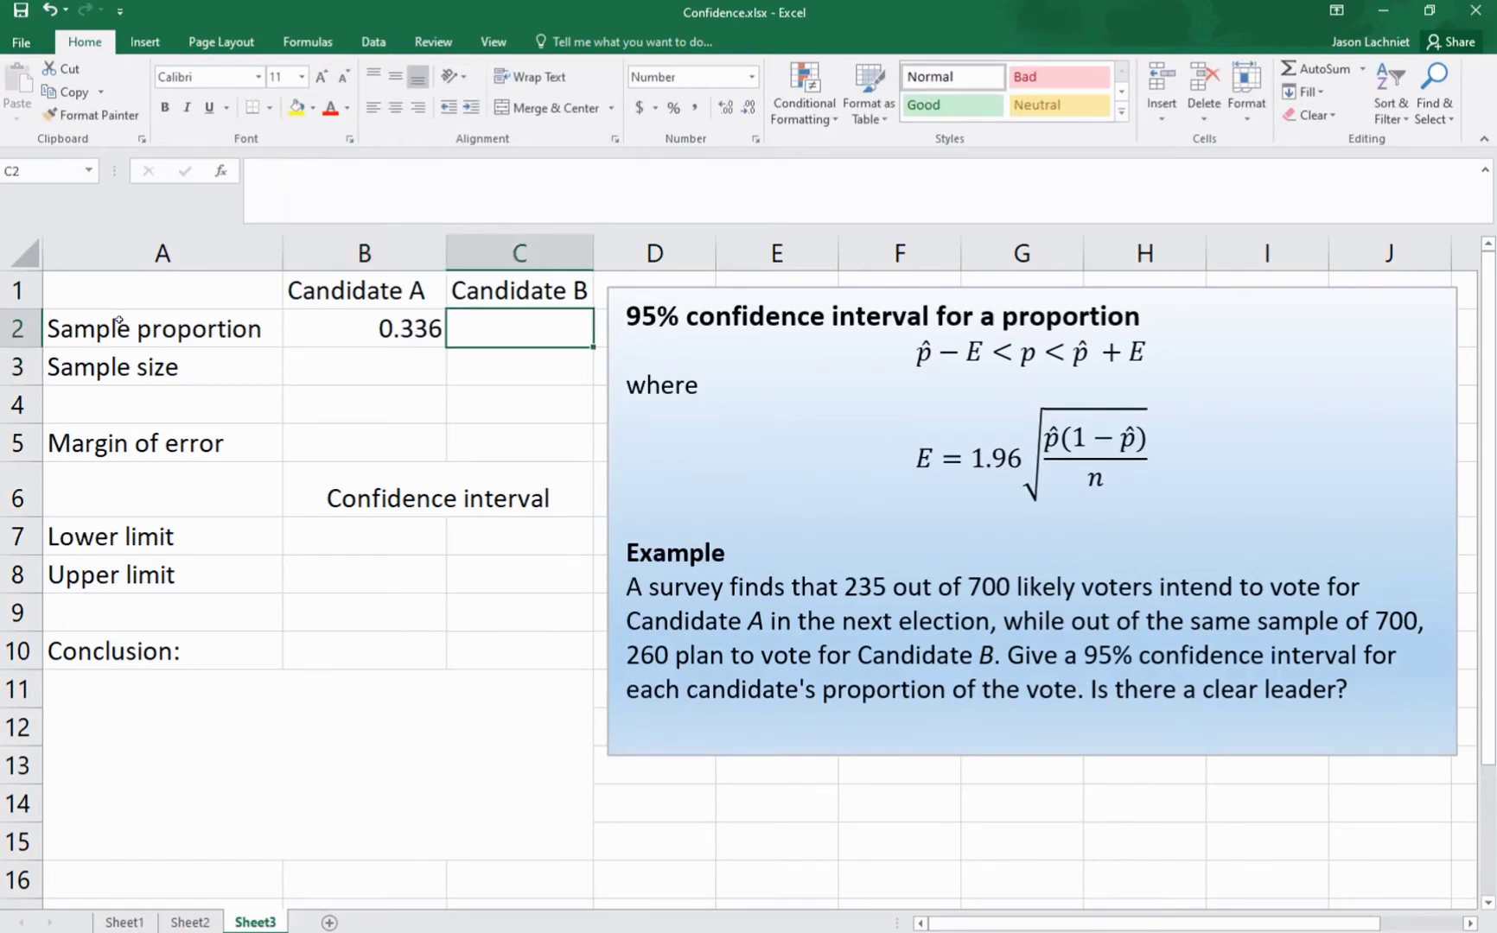
pyautogui.write('=')
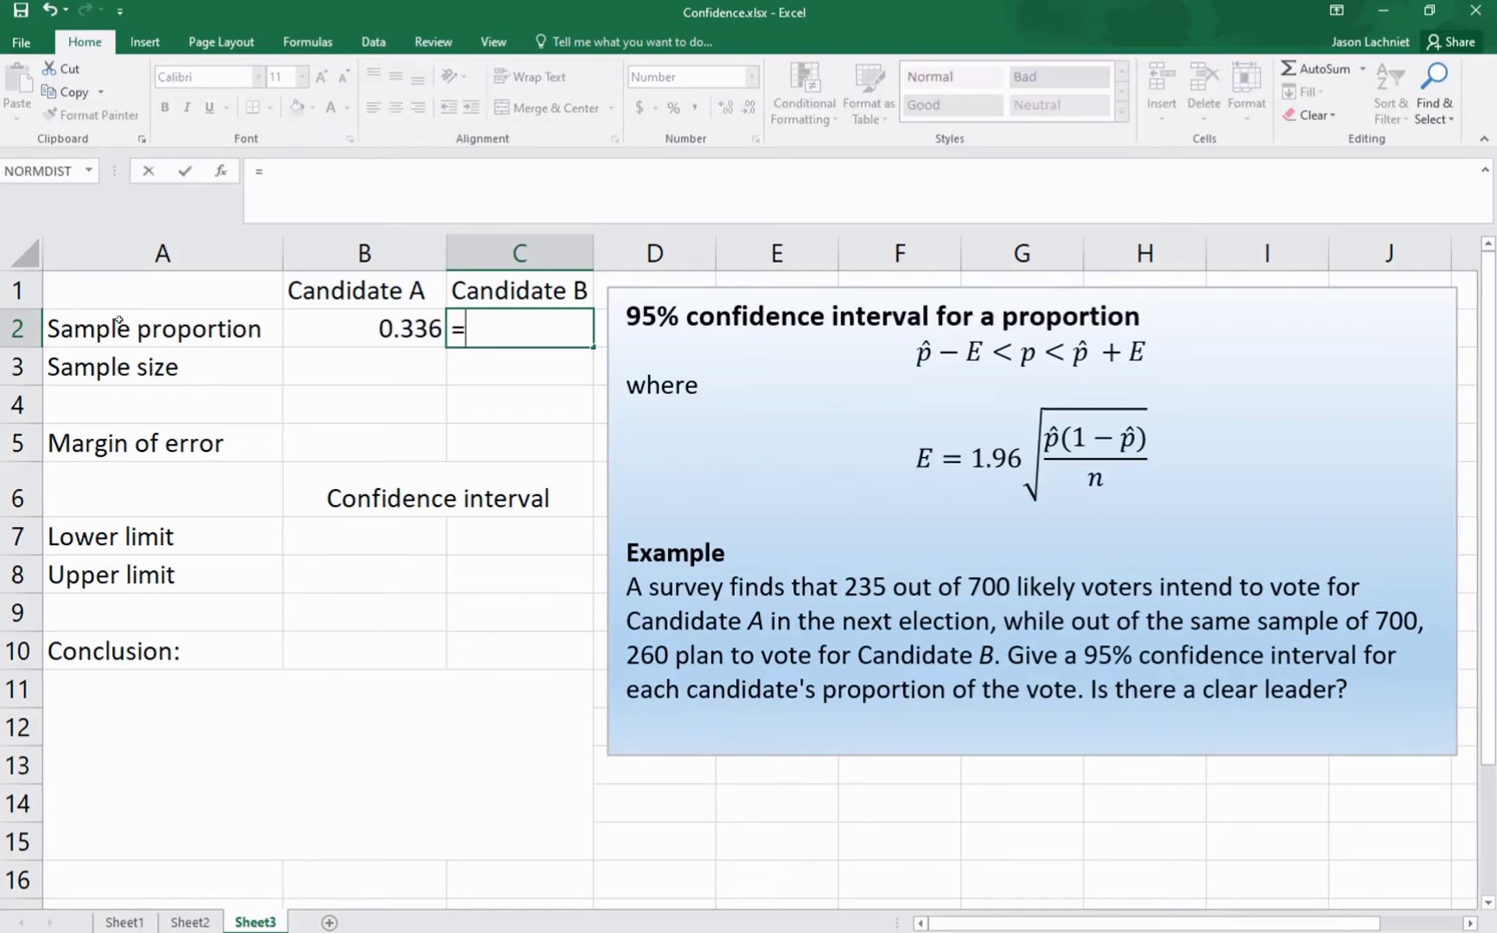
pyautogui.write('260/')
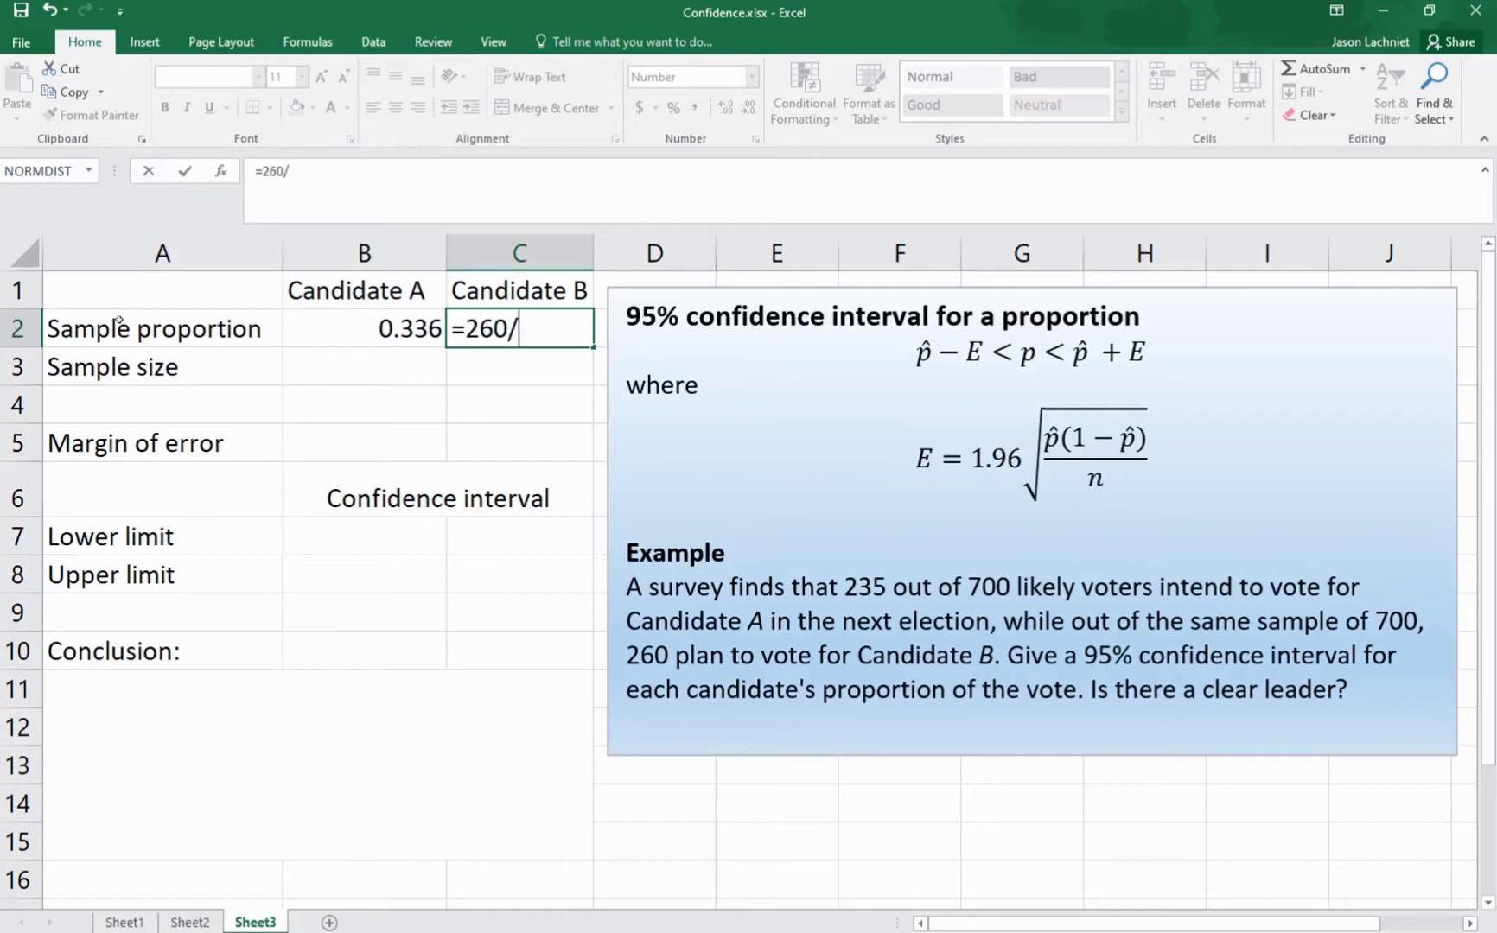
pyautogui.write('700')
pyautogui.press('Return')
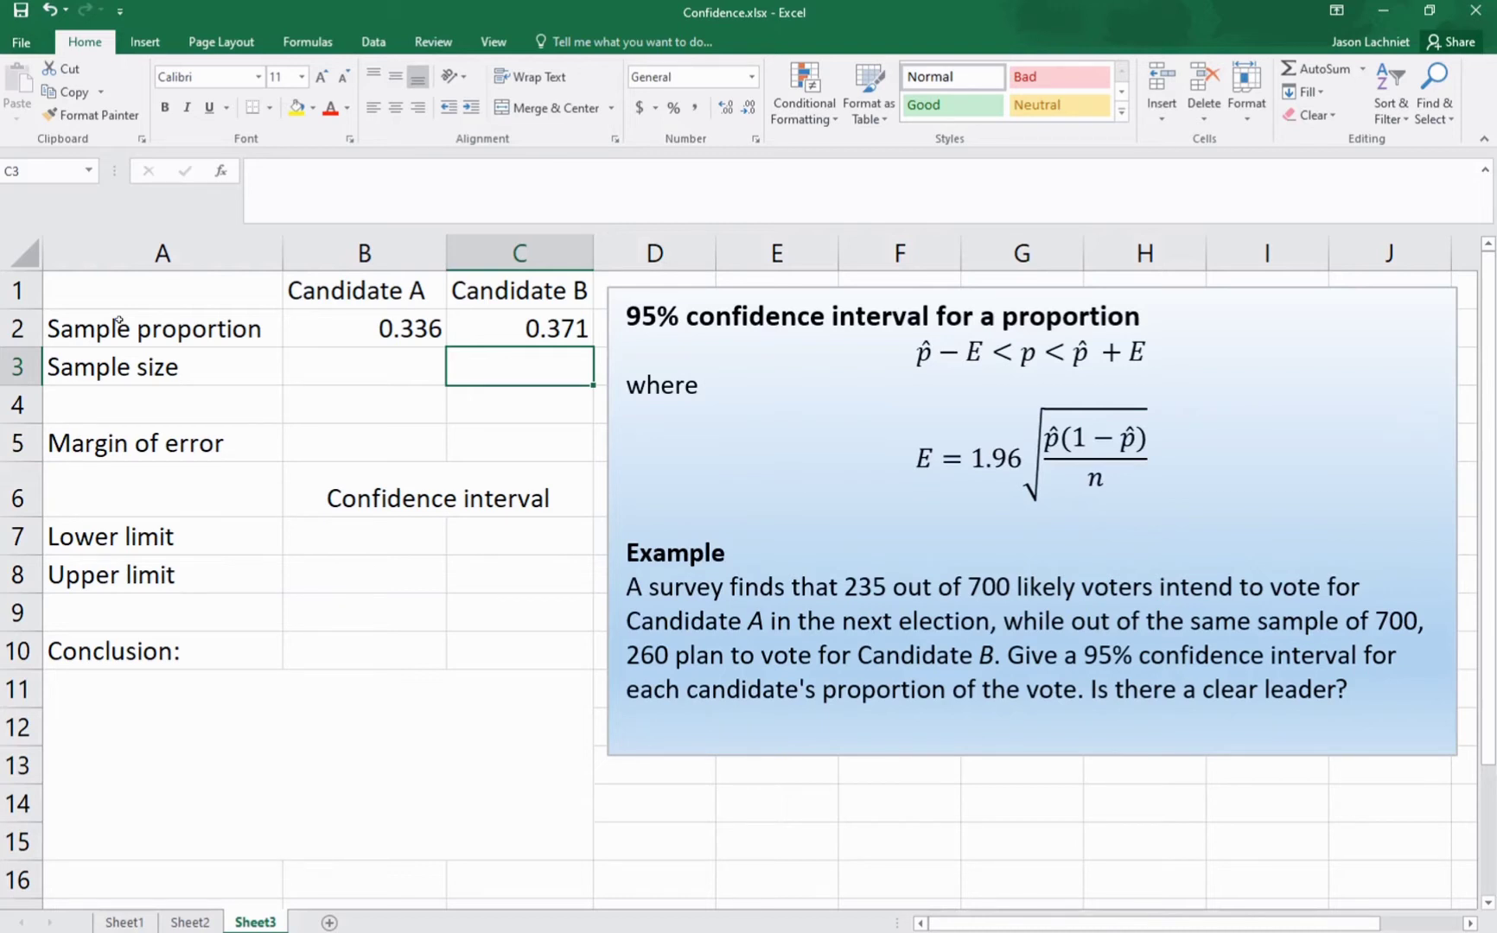
# Step: Enter a sample size of 700 for both candidates in cells B3 and C3
pyautogui.press('Left')
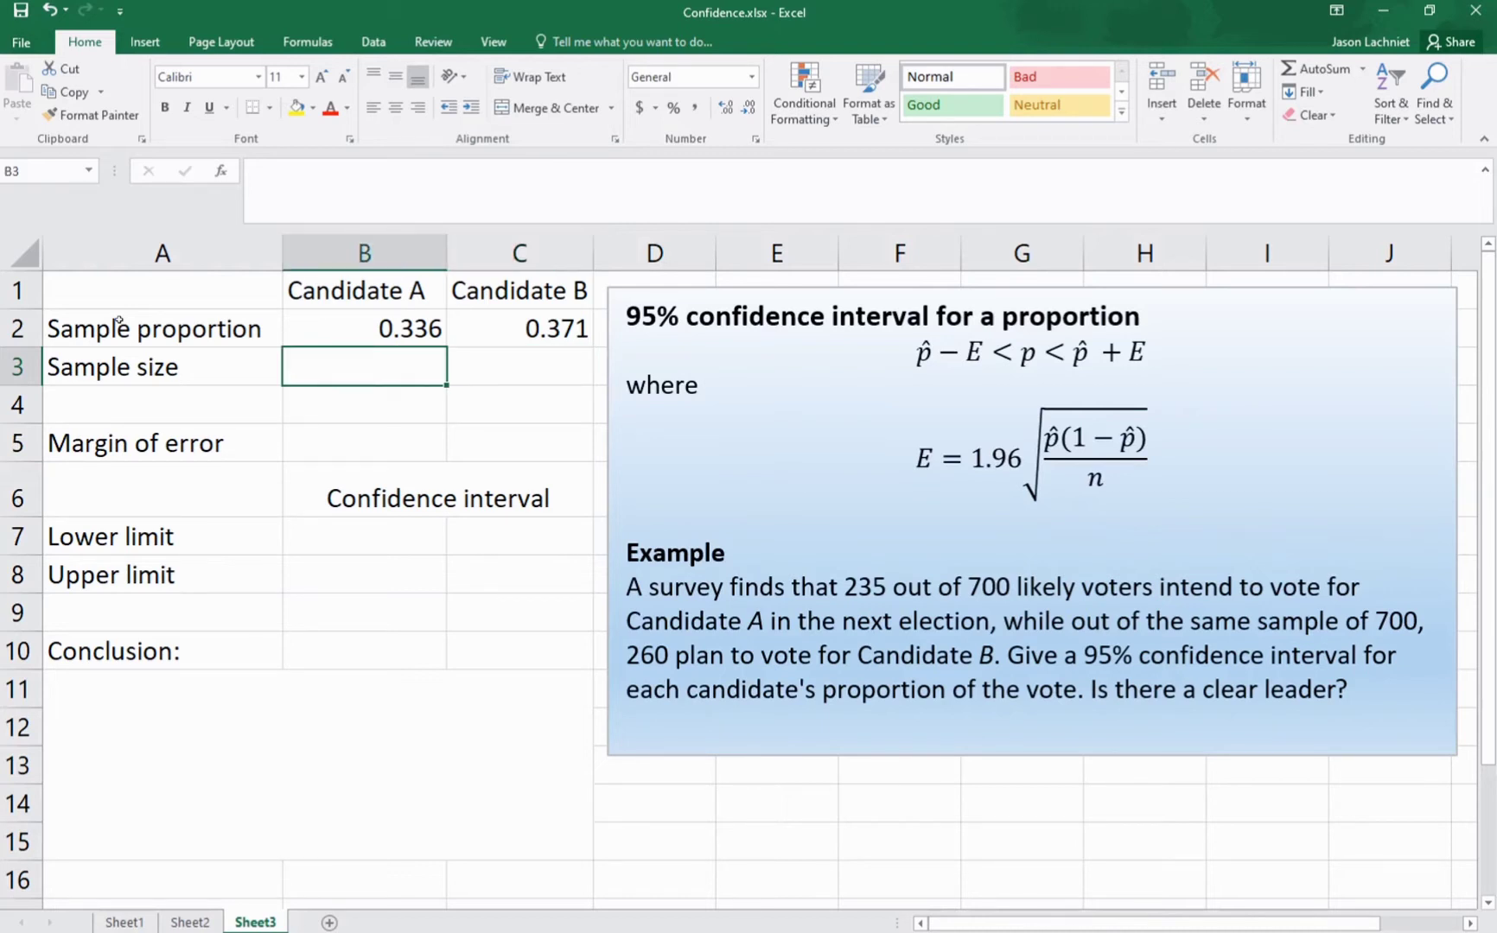
pyautogui.write('700')
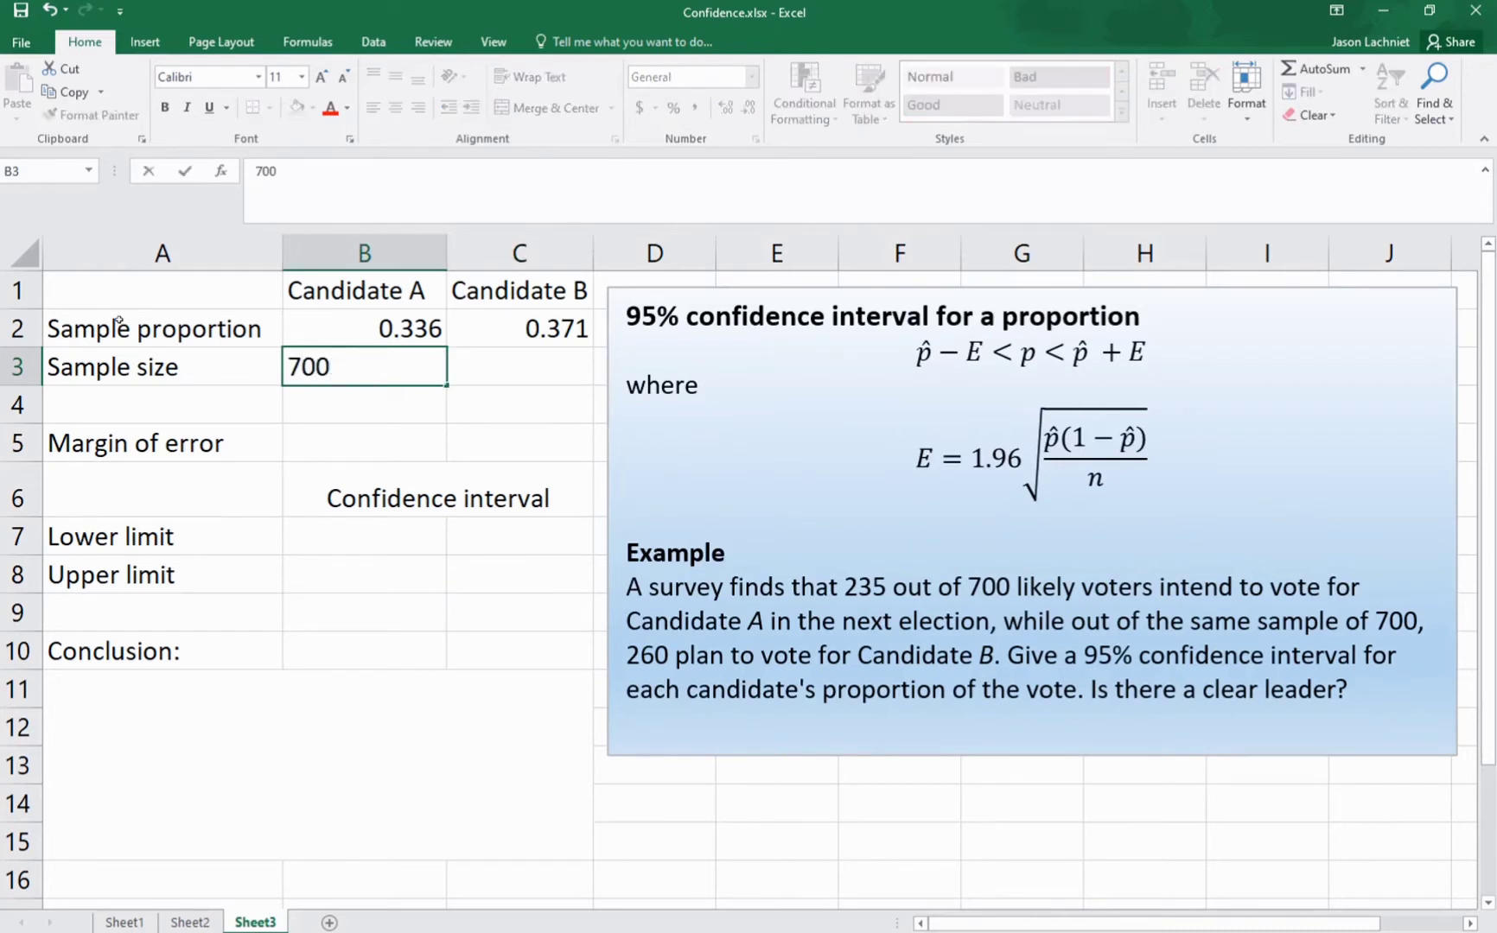
pyautogui.press('Tab')
pyautogui.write('700')
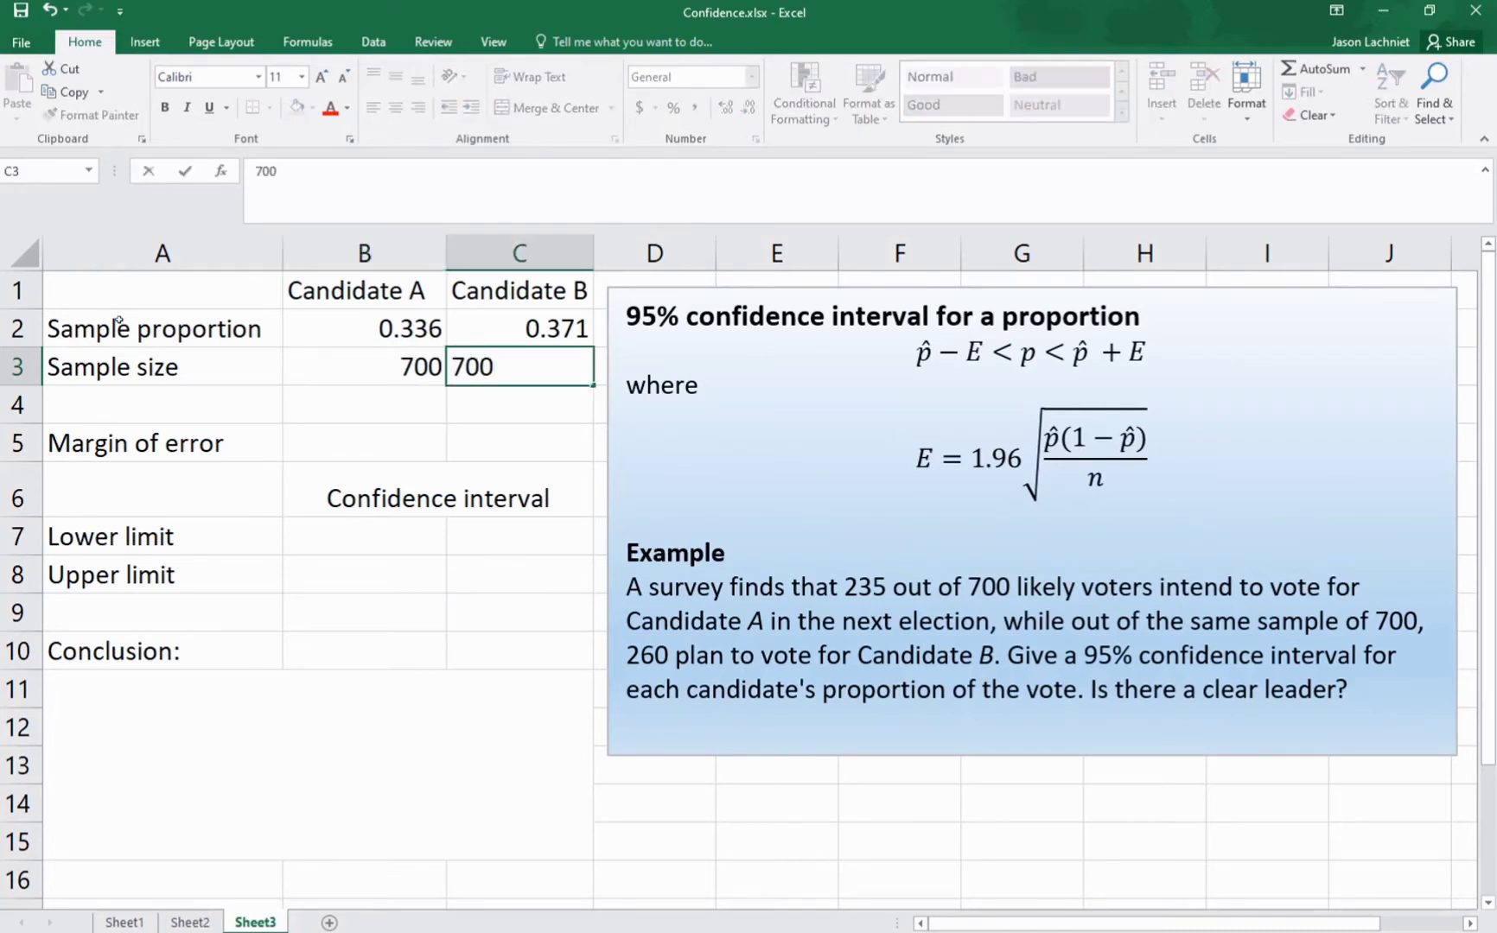
pyautogui.press('Return')
# Step: Calculate Candidate A's margin of error in cell B5 with the formula =1.96*sqrt(B2*(1-B2)/B3)
pyautogui.press('Down')
pyautogui.press('Left')
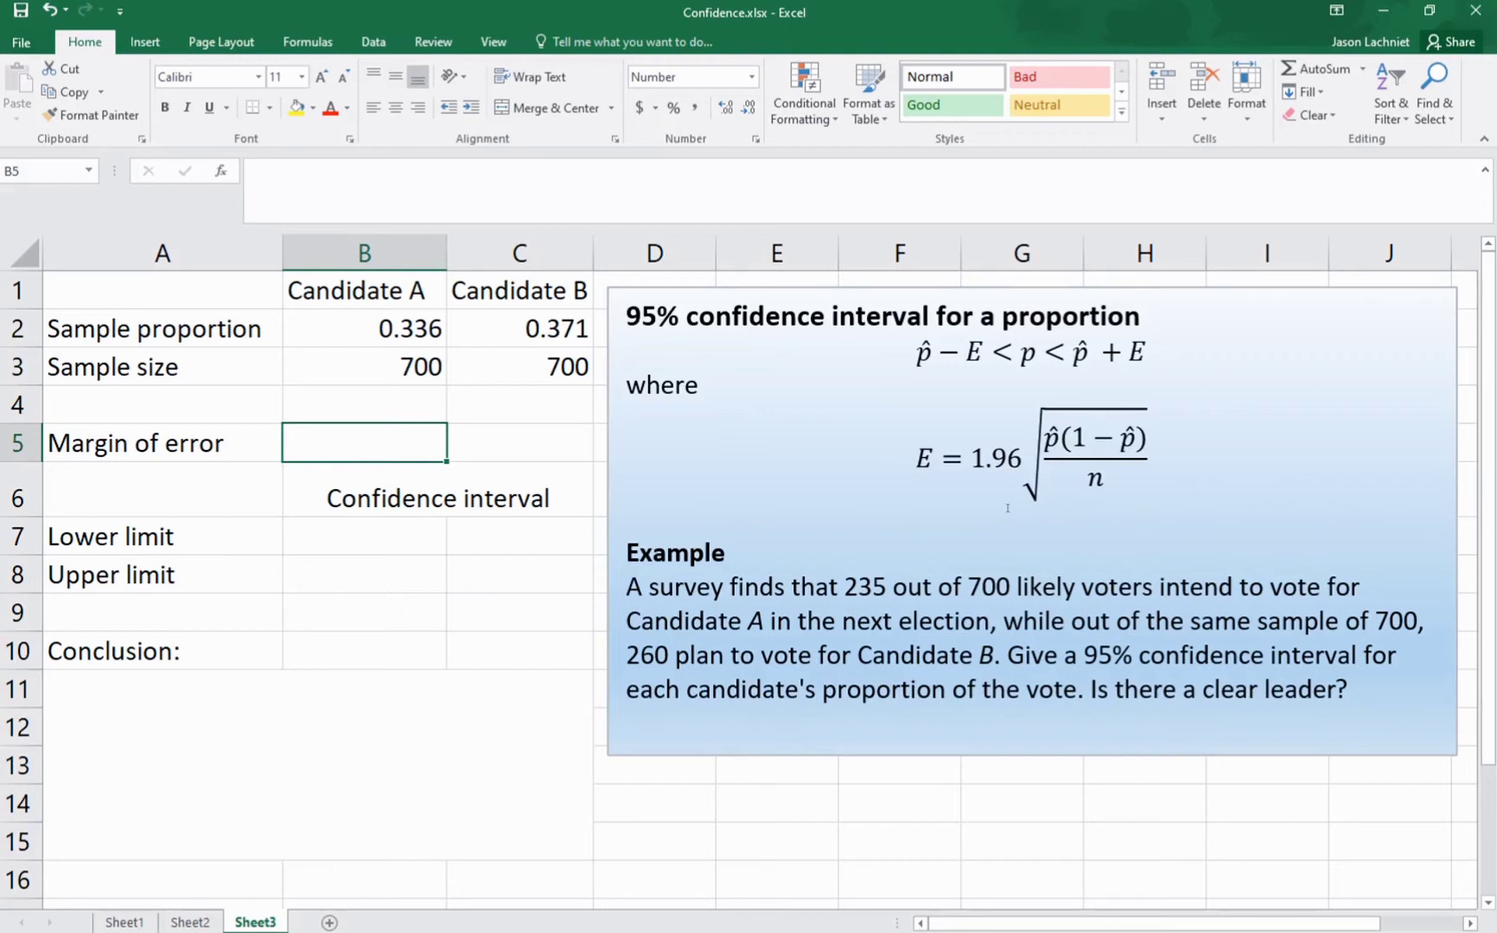
pyautogui.write('=')
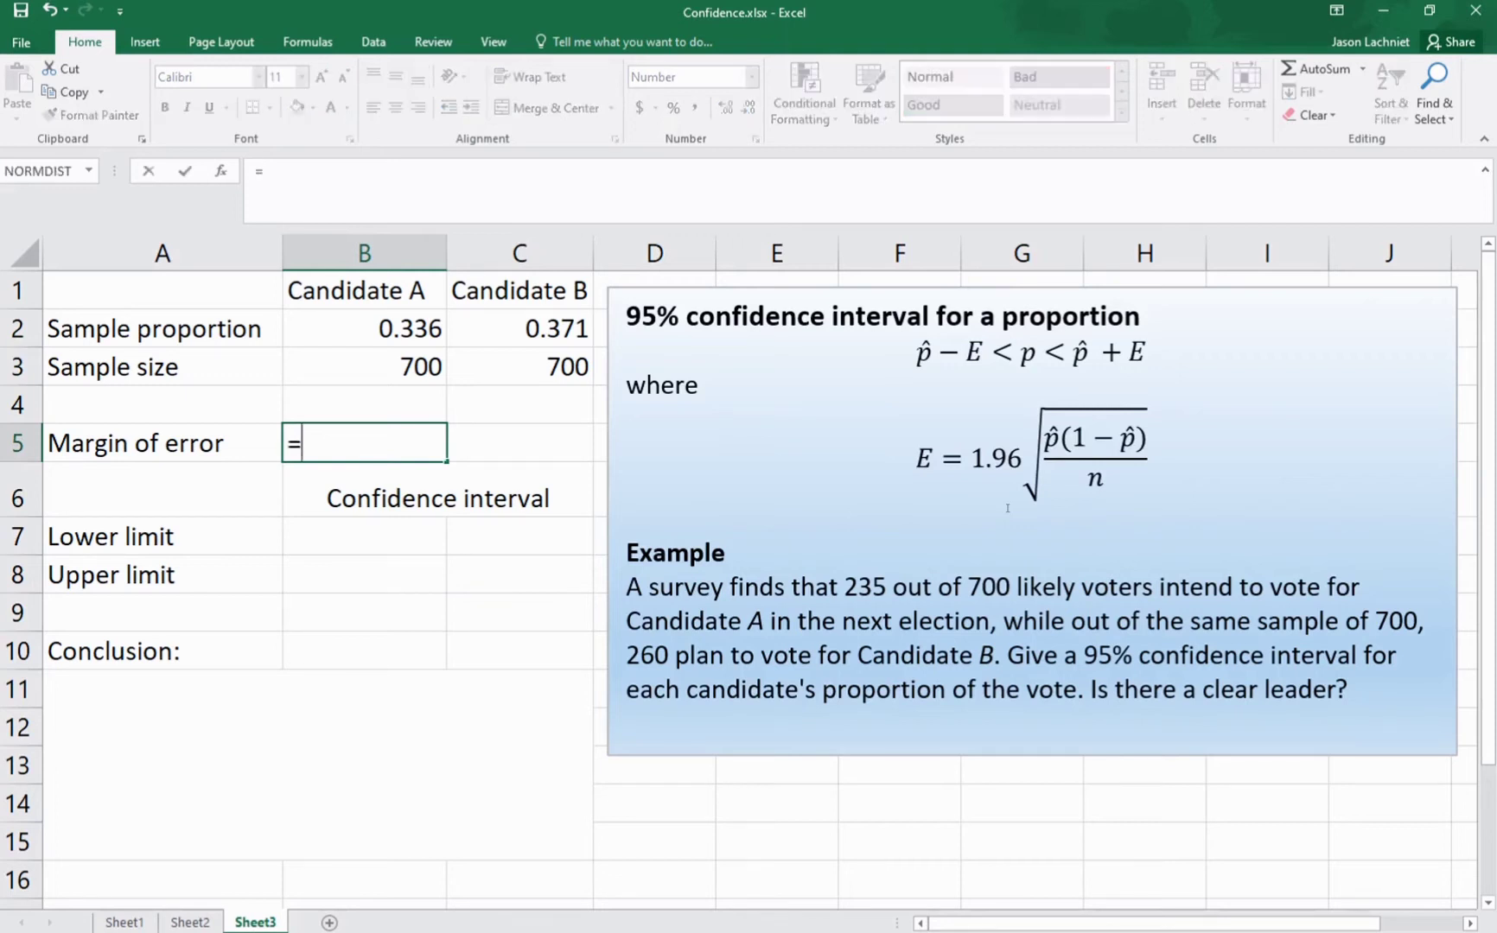
pyautogui.write('1.96*')
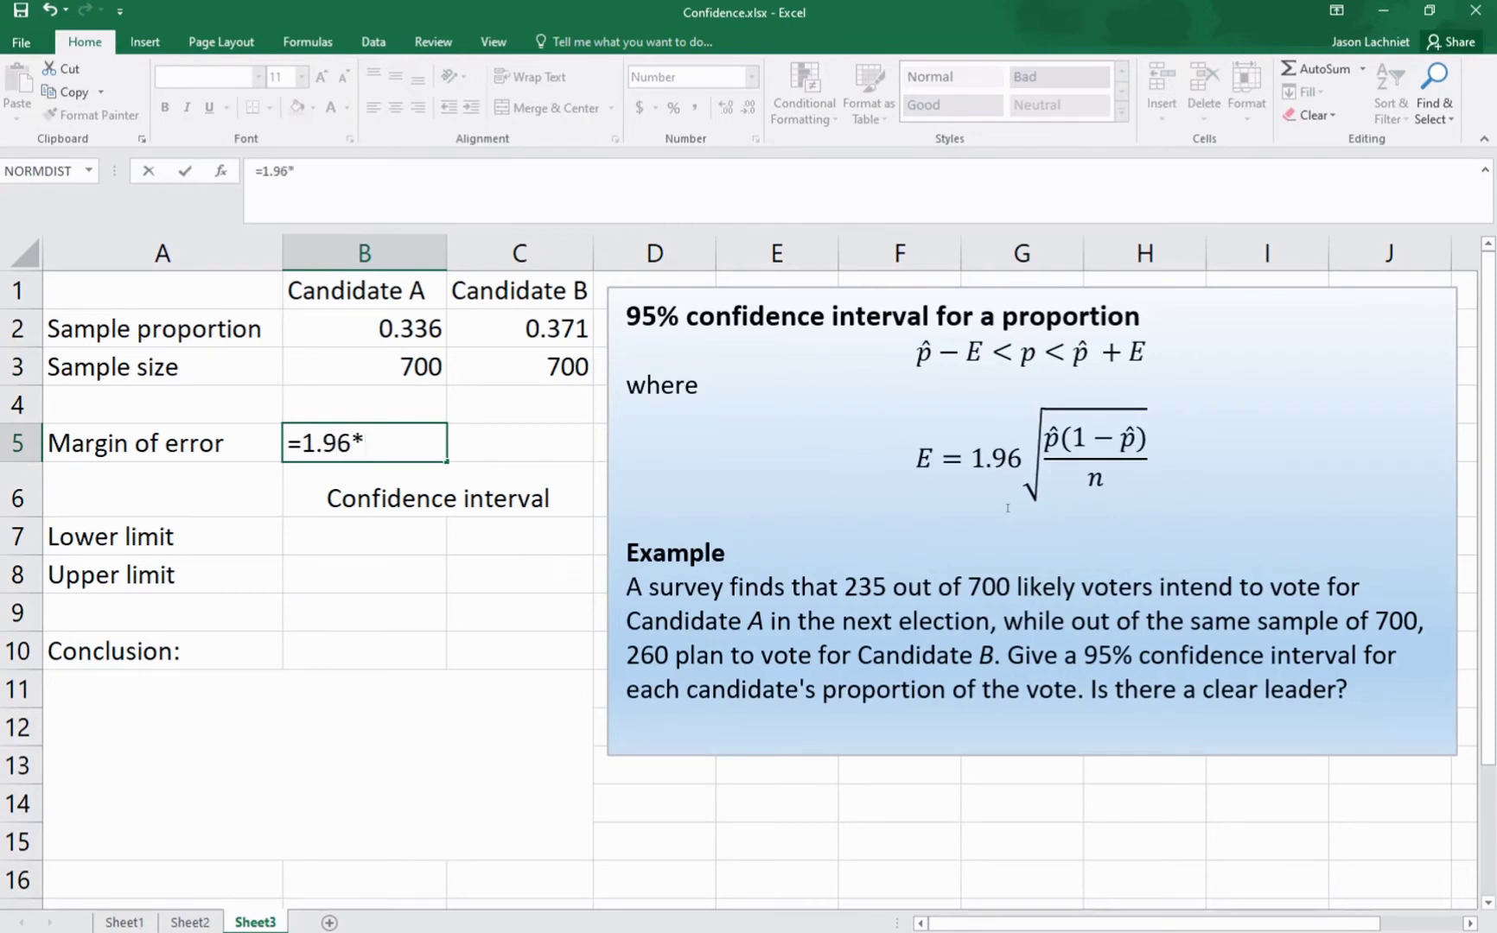
pyautogui.write('sqrt')
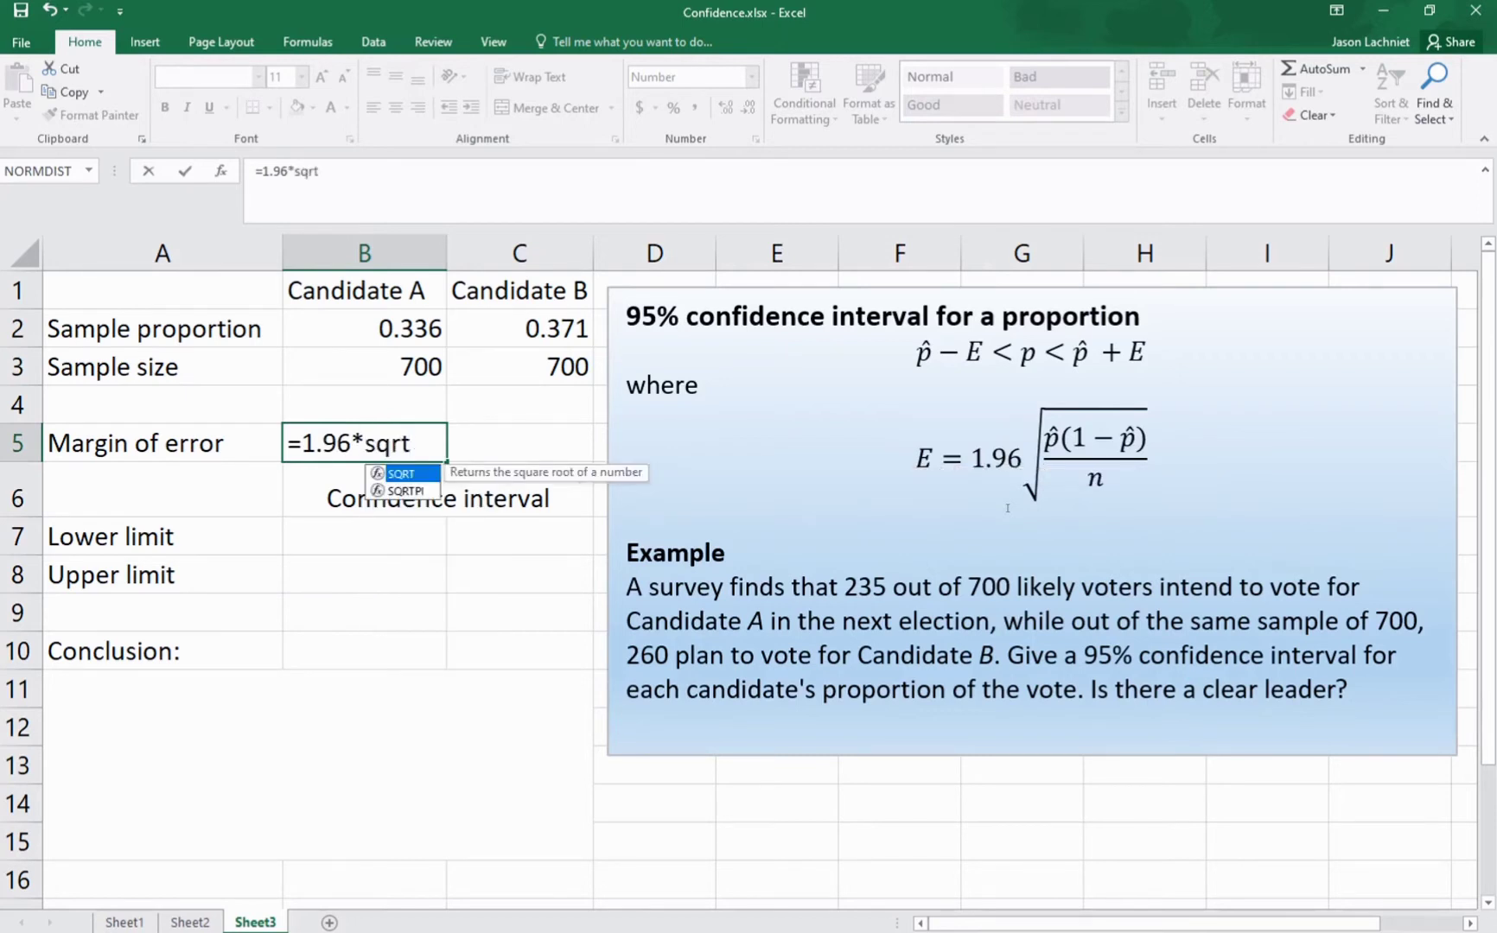
pyautogui.write('(')
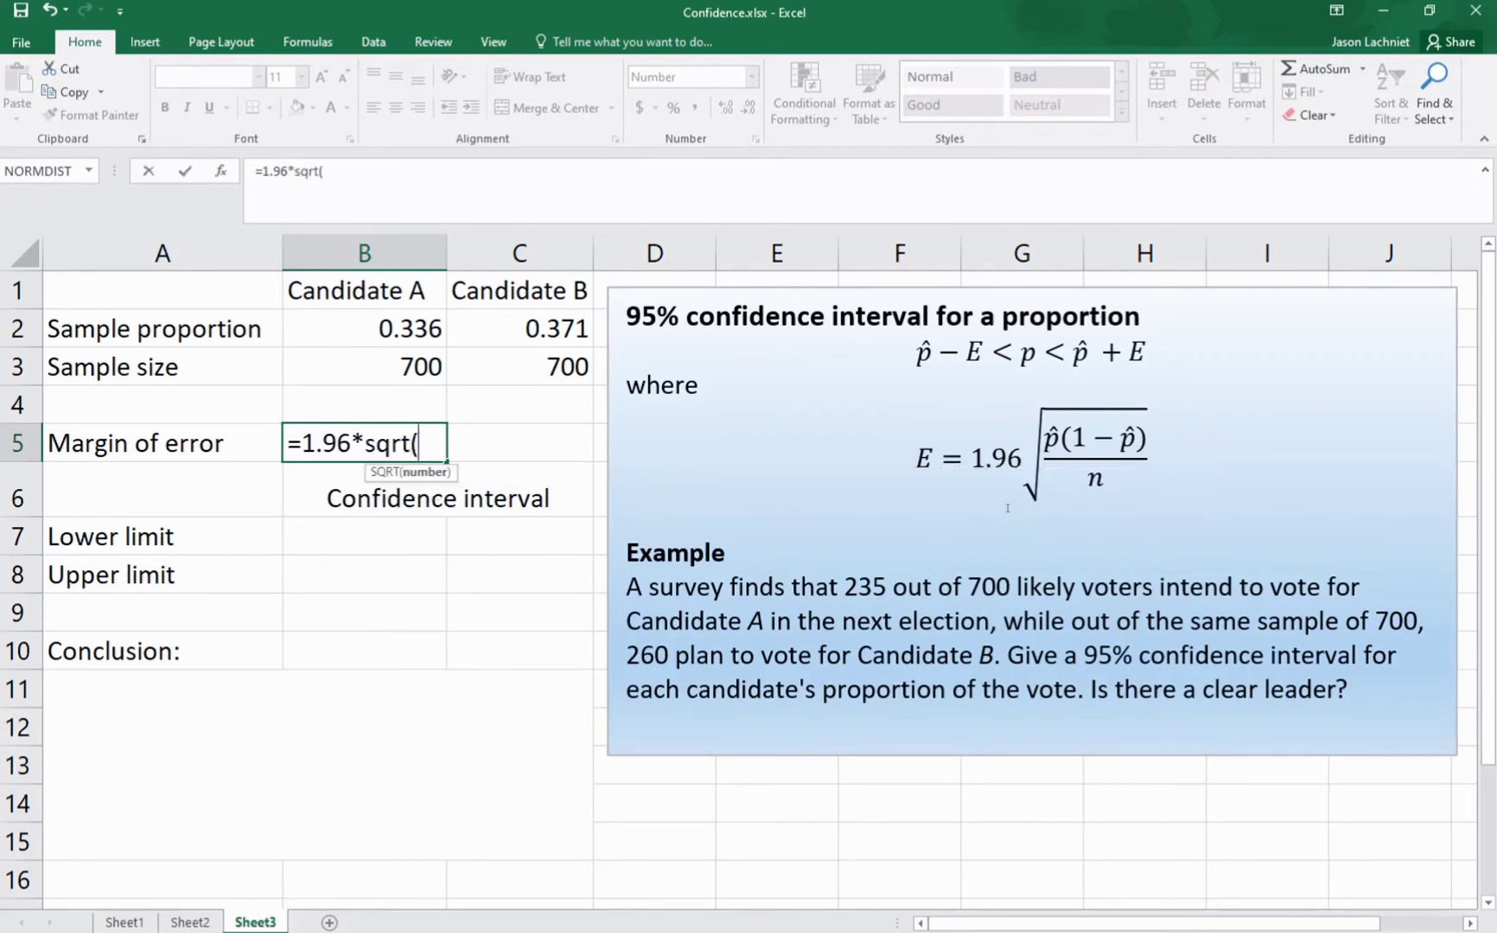
pyautogui.click(393, 331)
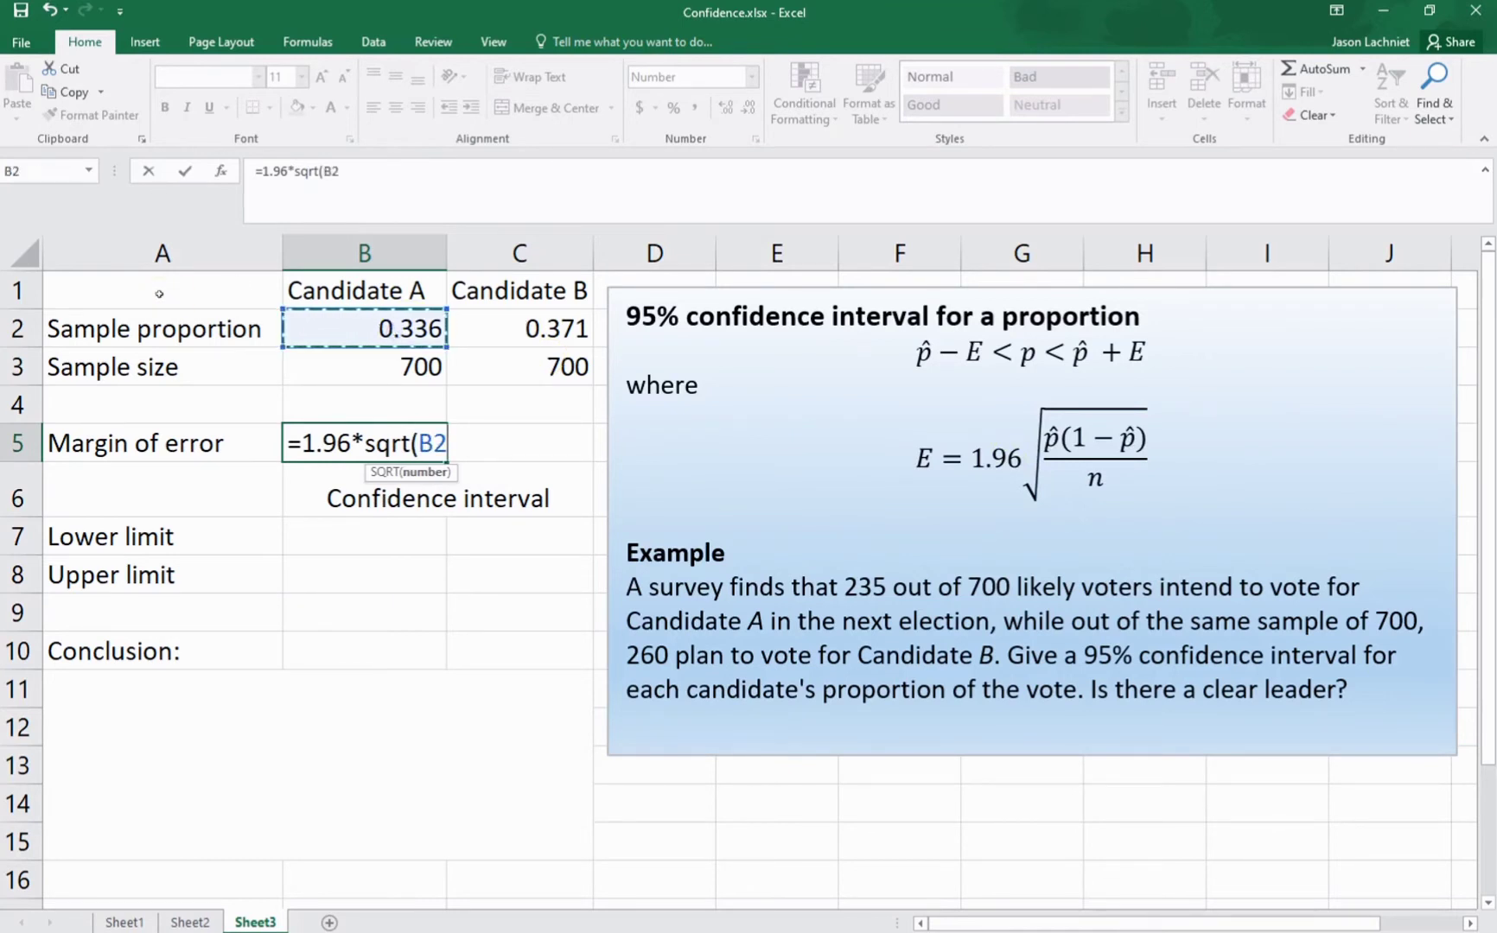
pyautogui.write('*(')
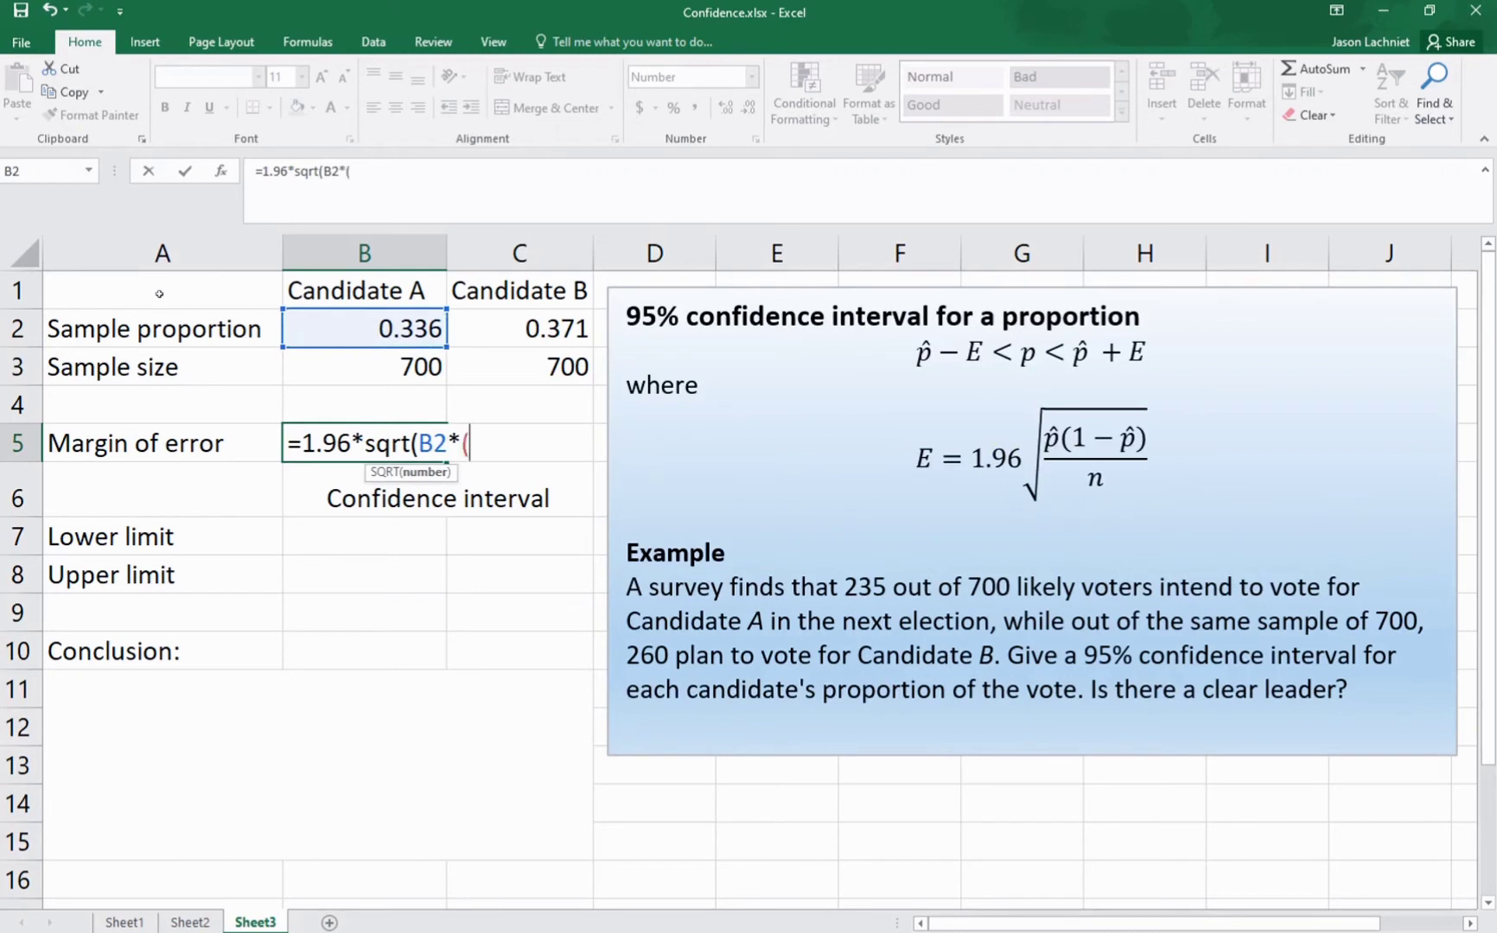
pyautogui.write('1-')
pyautogui.click(342, 329)
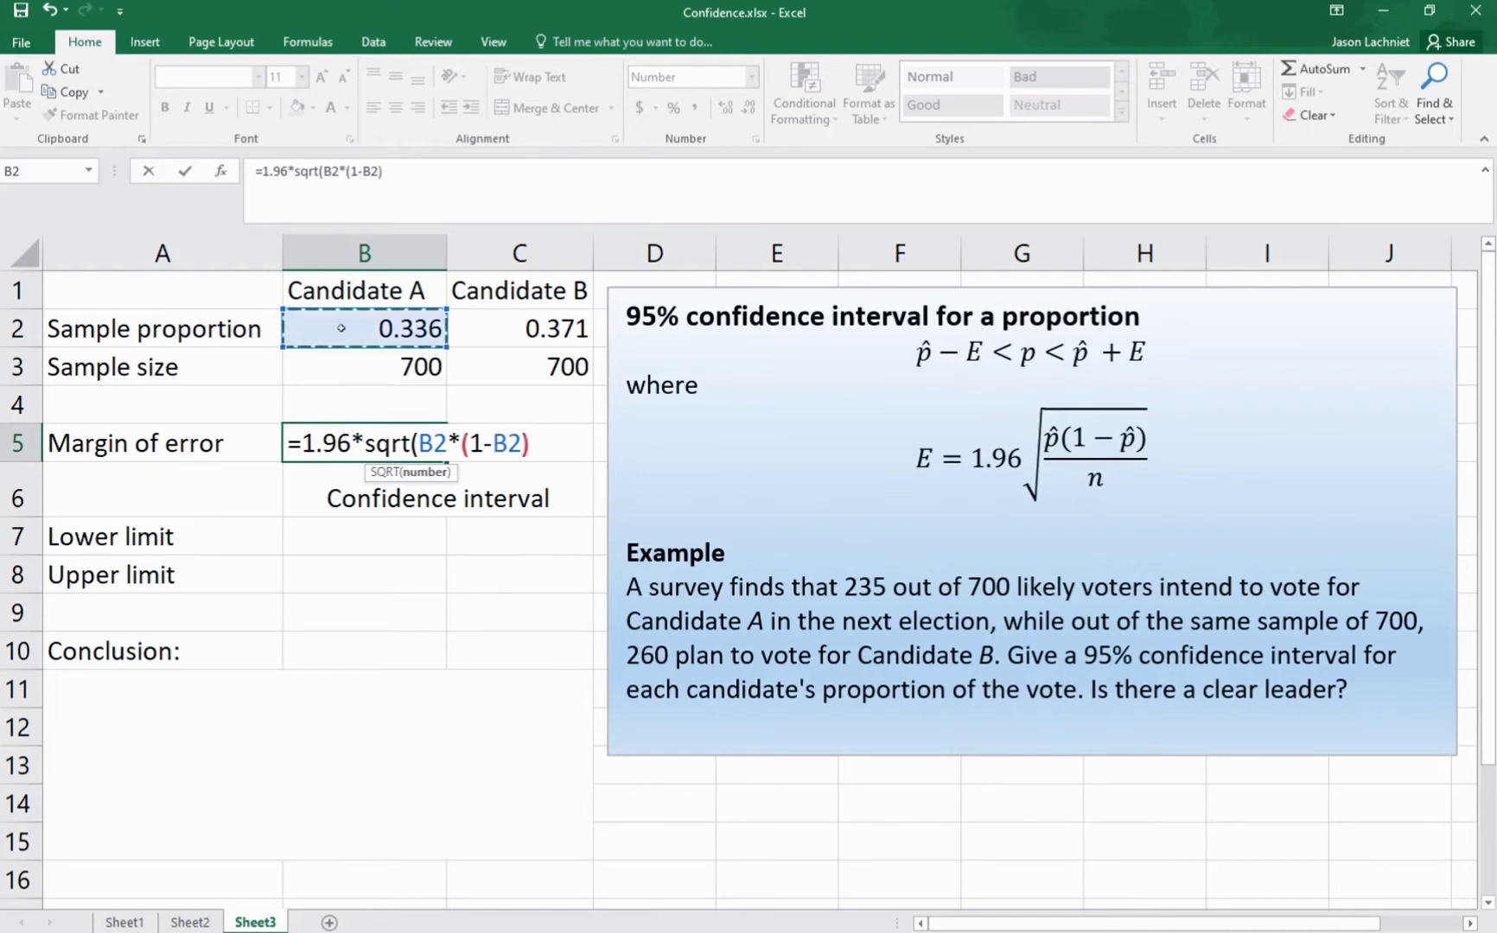
pyautogui.write(')/')
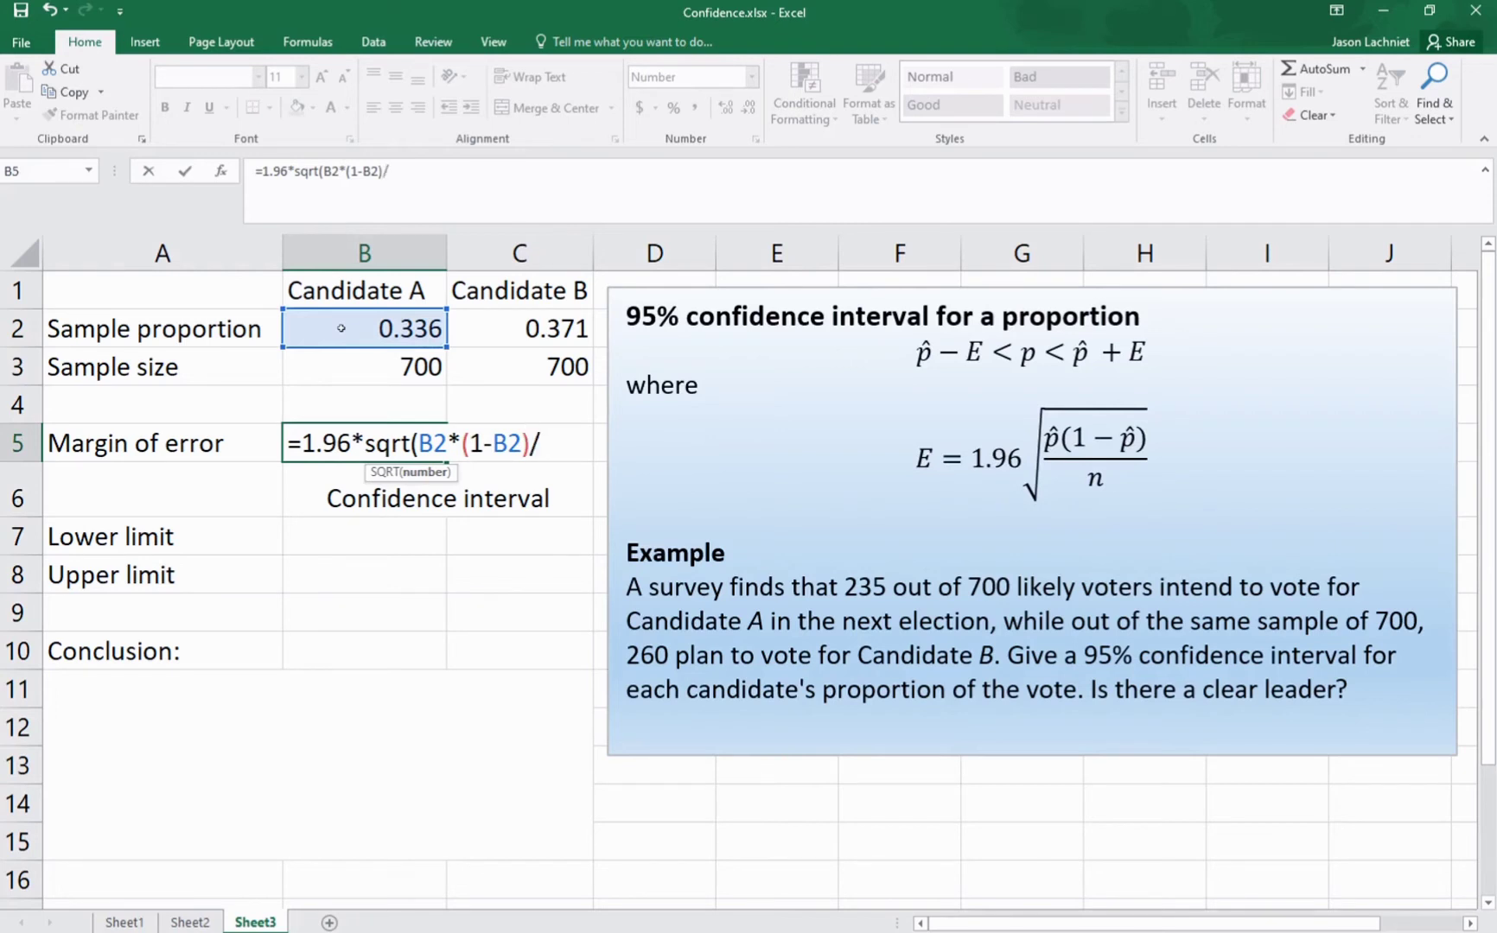
pyautogui.click(340, 372)
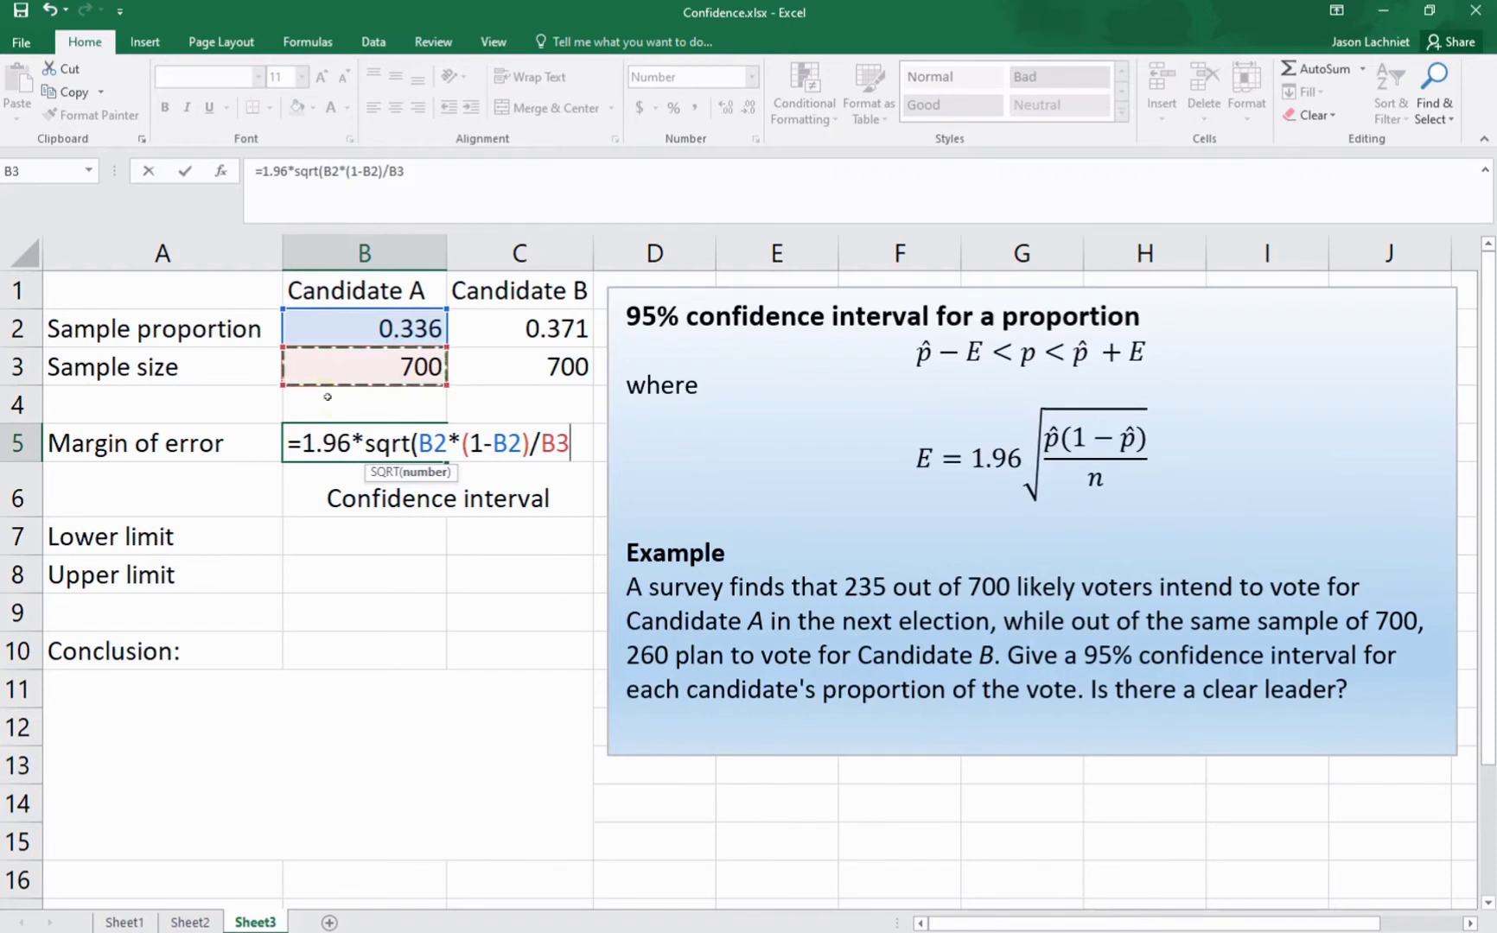
pyautogui.write(')')
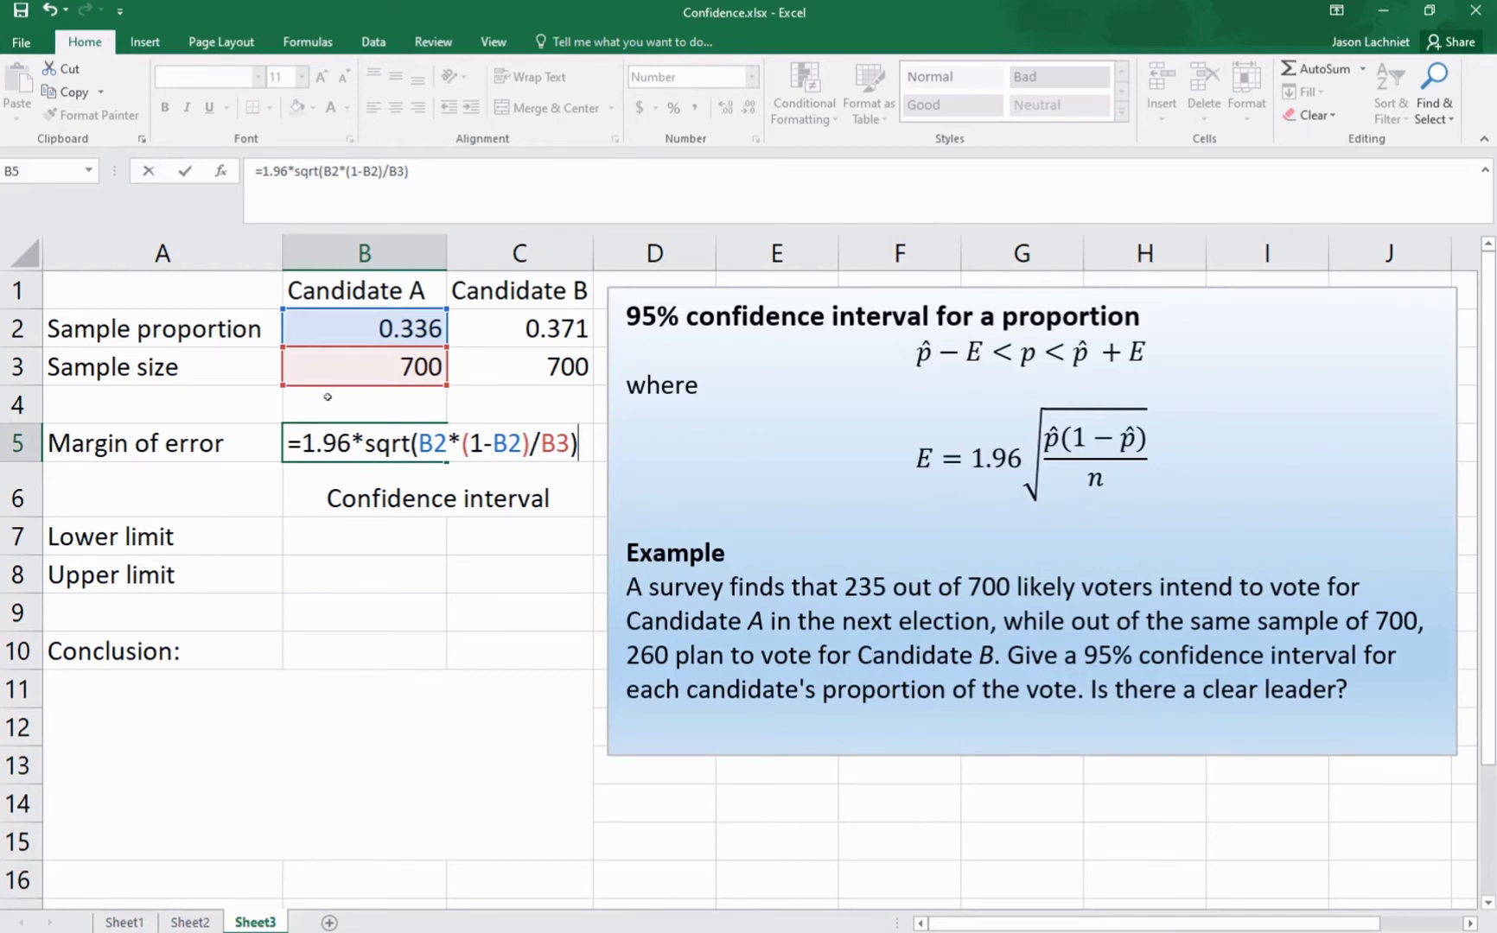
pyautogui.press('Return')
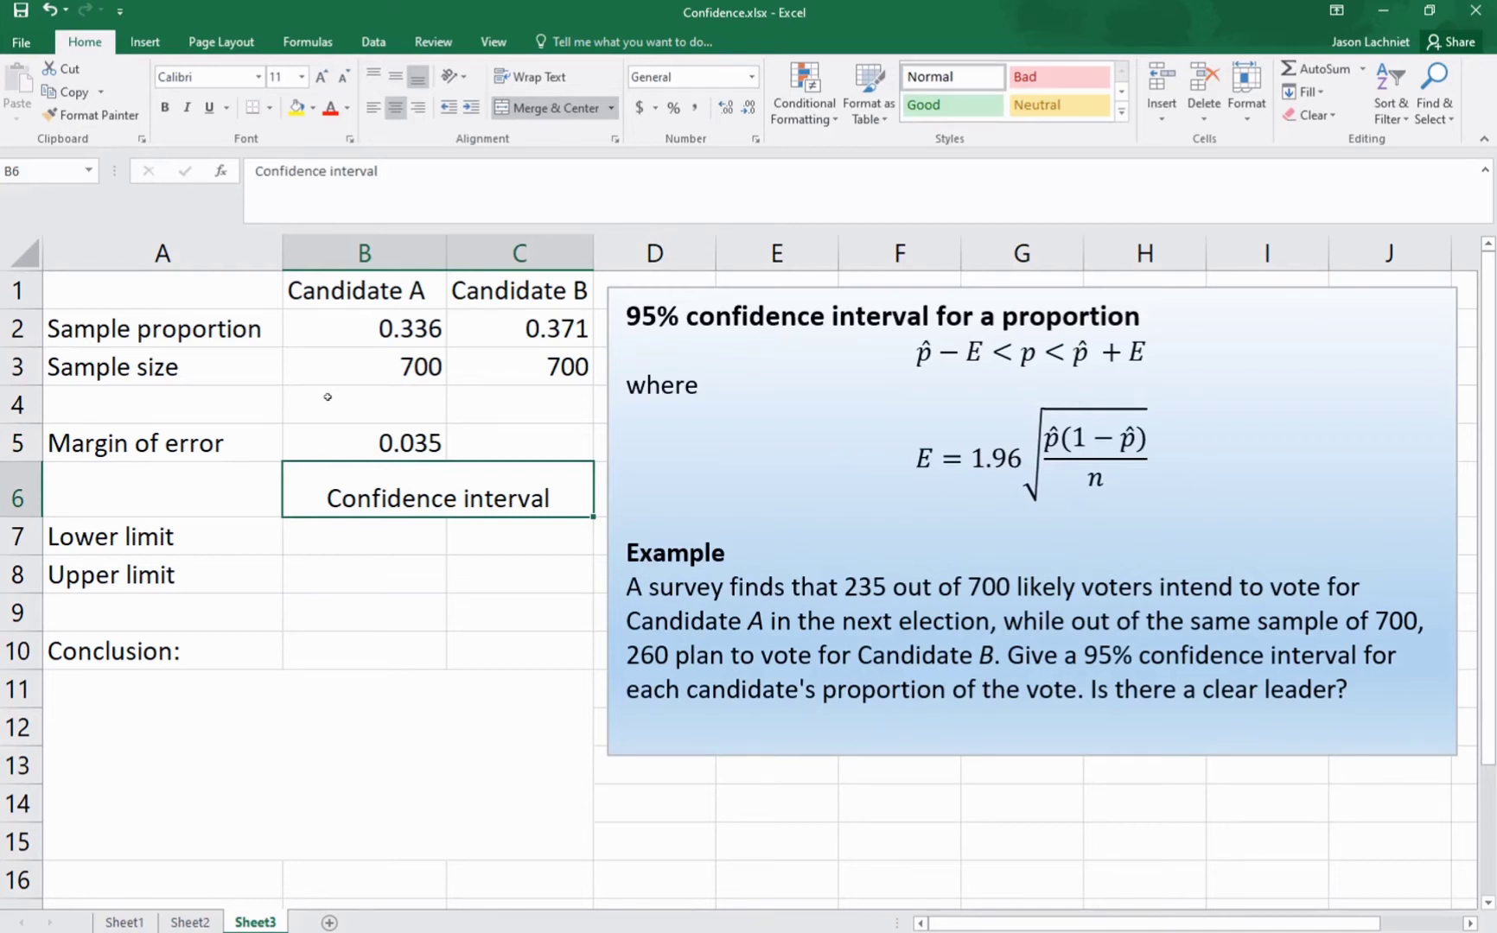
# Step: Copy Candidate A's margin of error formula from B5 into C5 for Candidate B
pyautogui.press('Up')
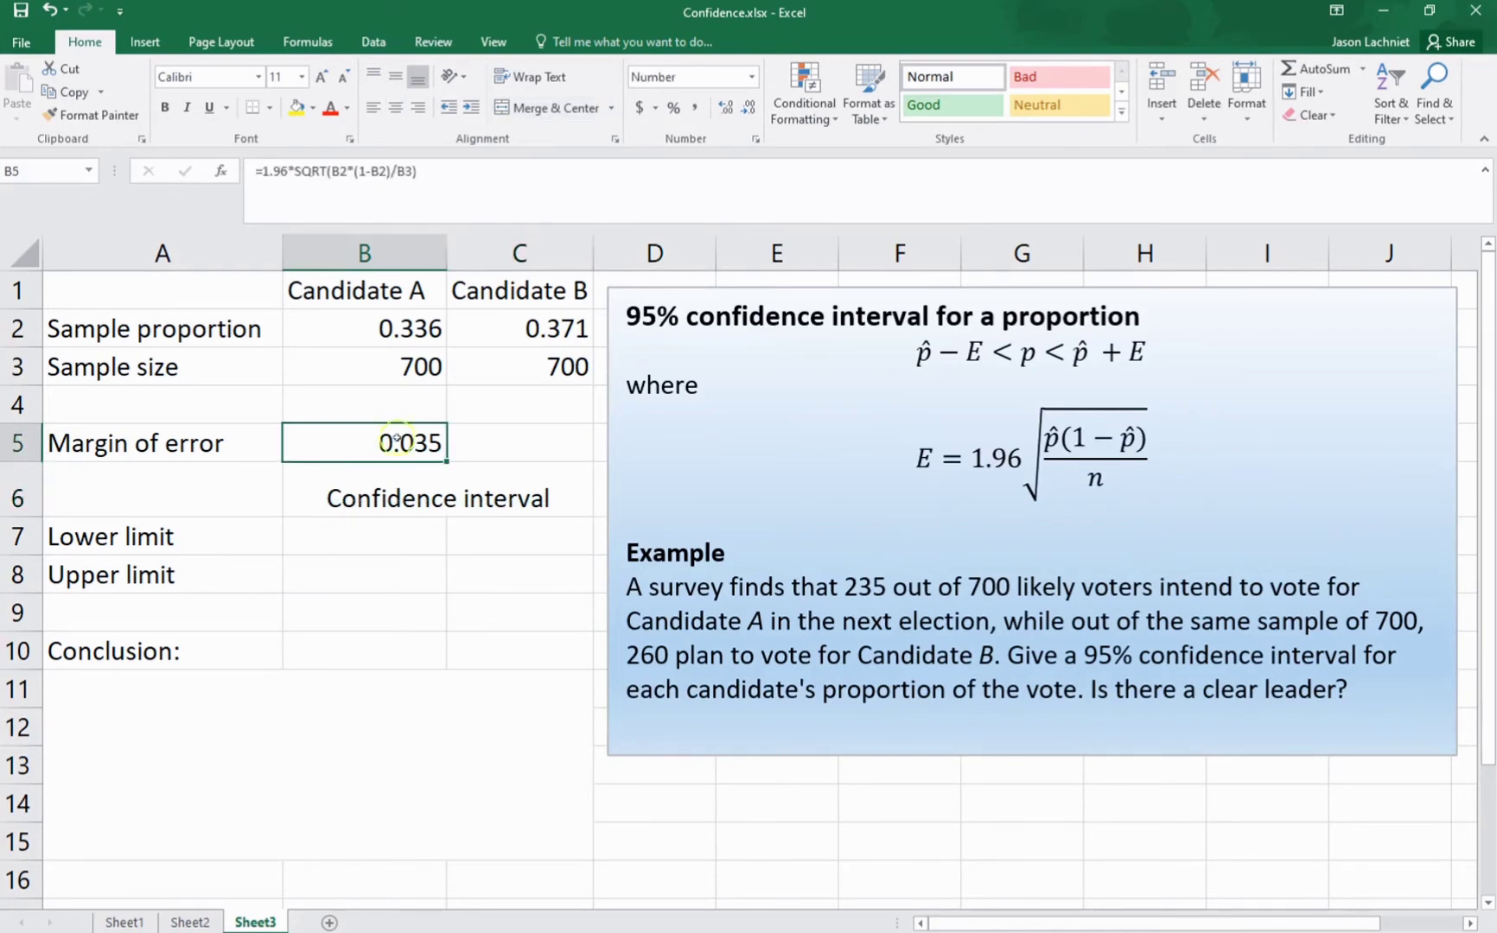
pyautogui.rightClick(329, 447)
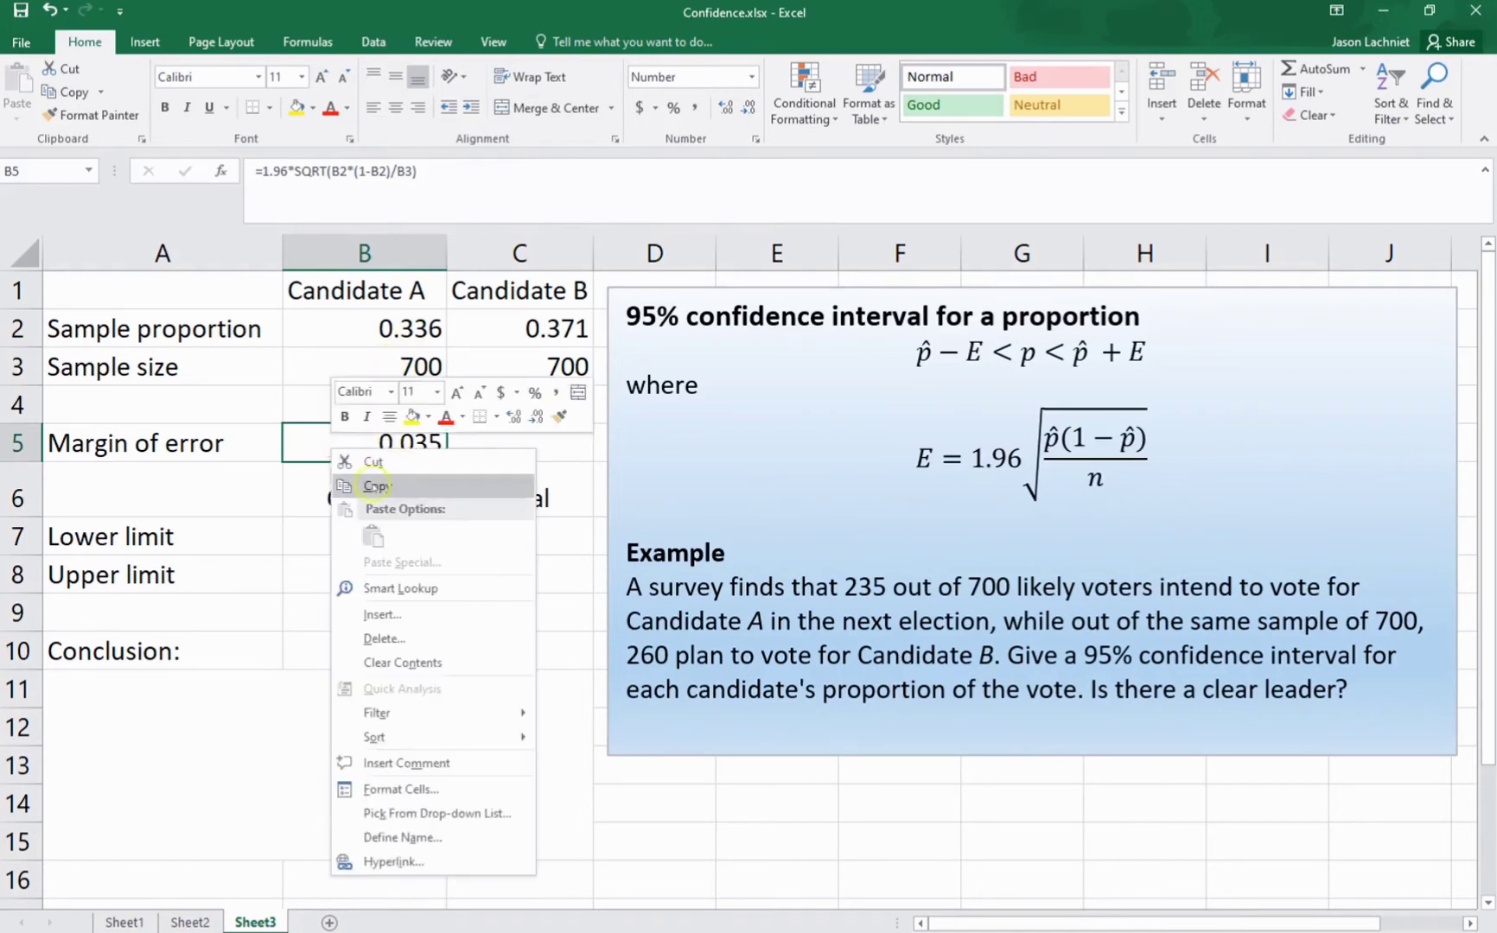
pyautogui.click(505, 486)
pyautogui.click(503, 449)
pyautogui.rightClick(508, 446)
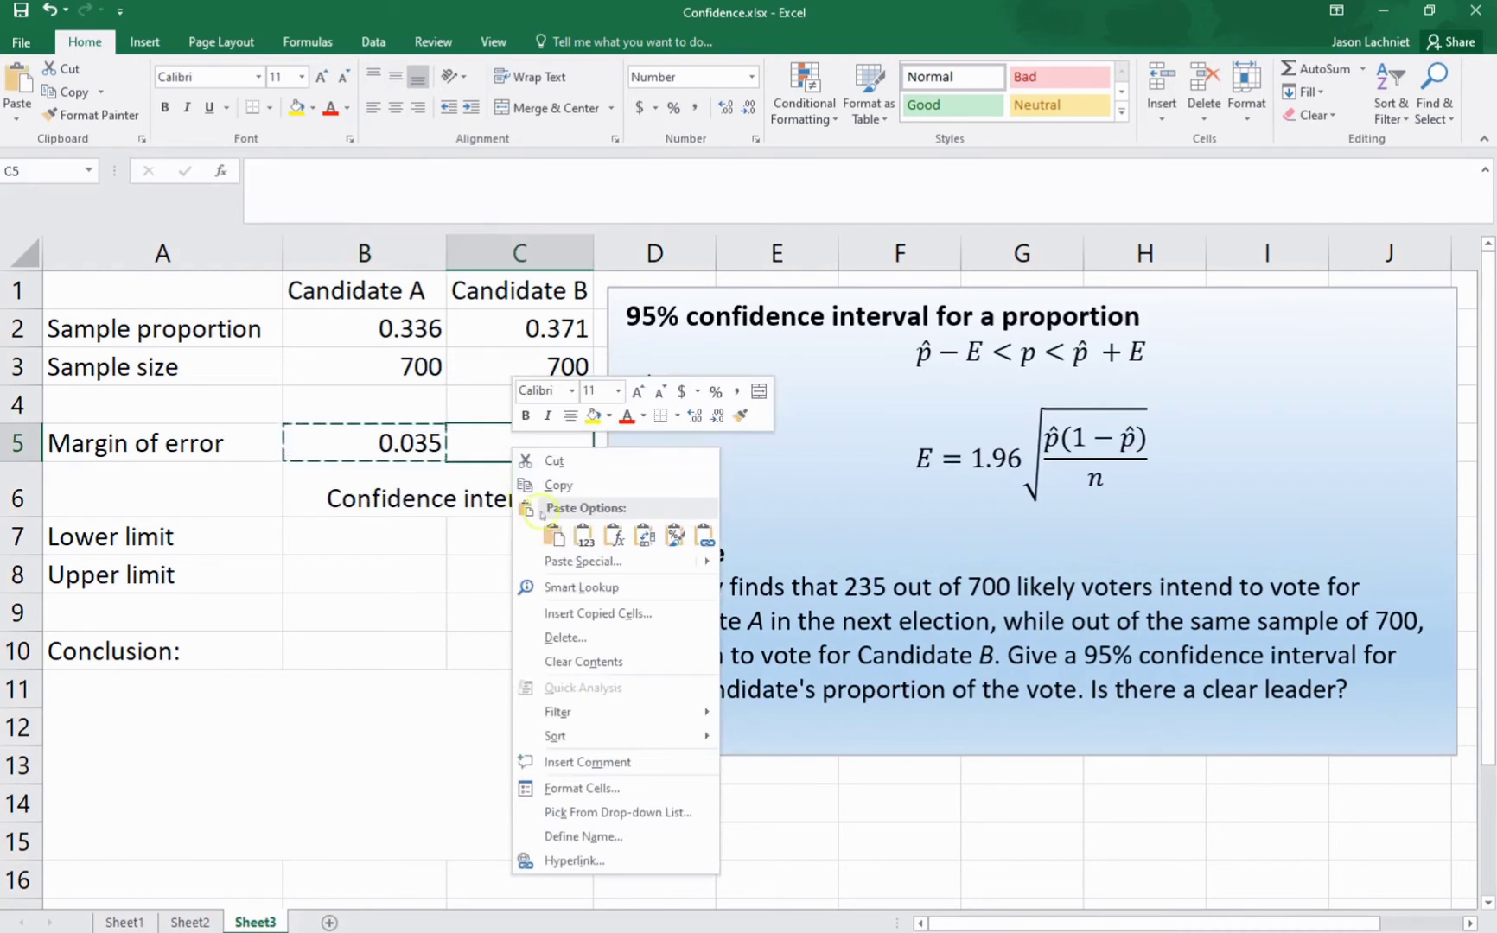
pyautogui.click(556, 538)
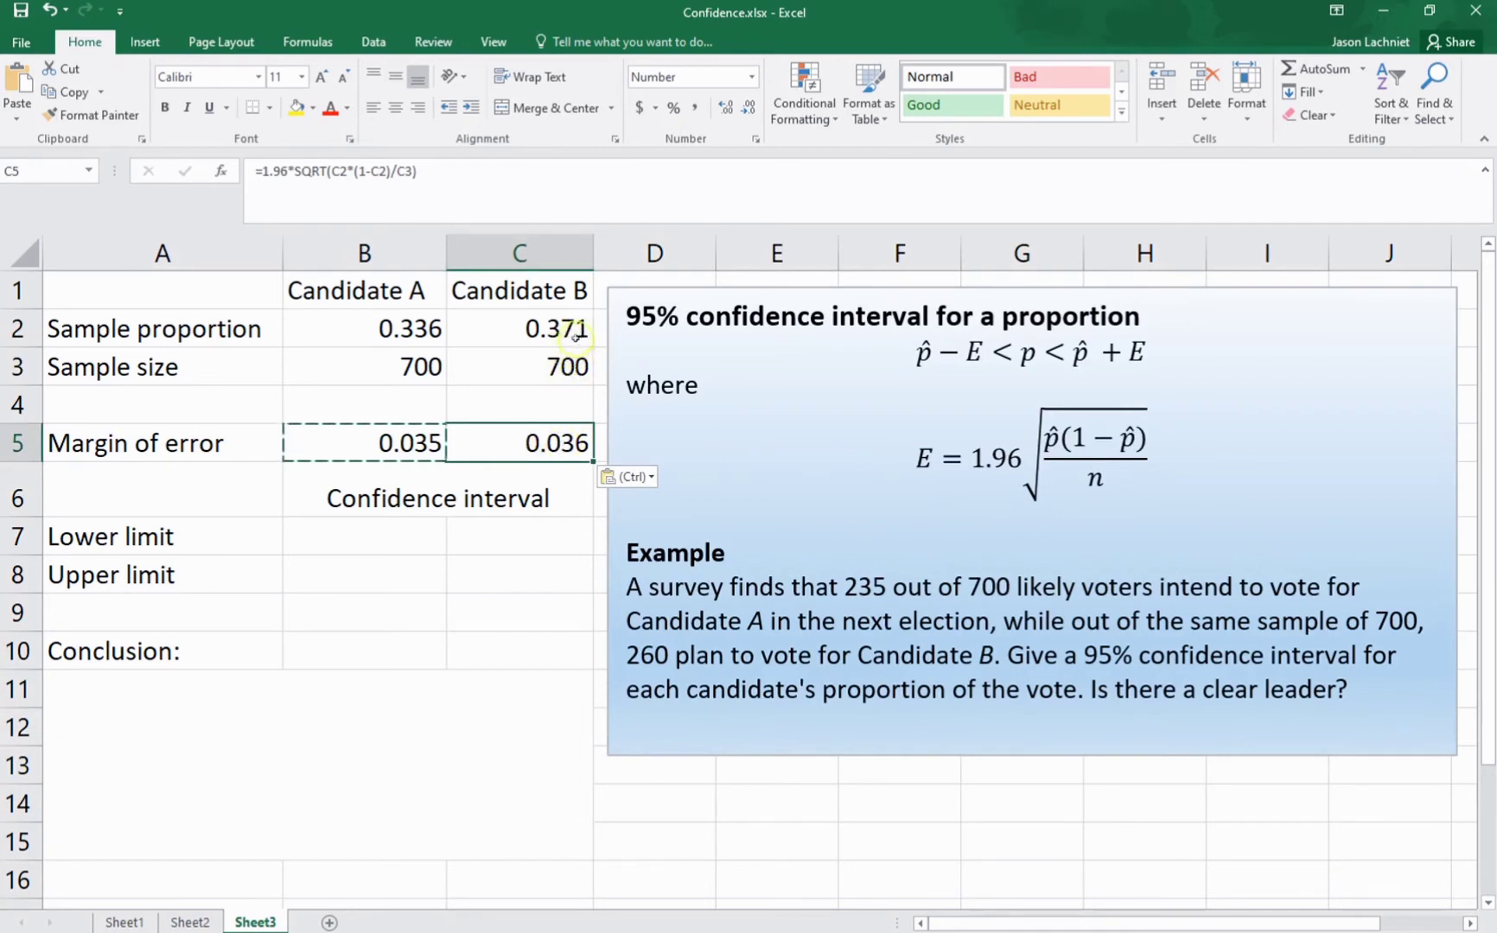
# Step: Calculate the lower limit of Candidate A's confidence interval in cell B7 with the formula =B2-B5
pyautogui.click(379, 540)
pyautogui.press('Escape')
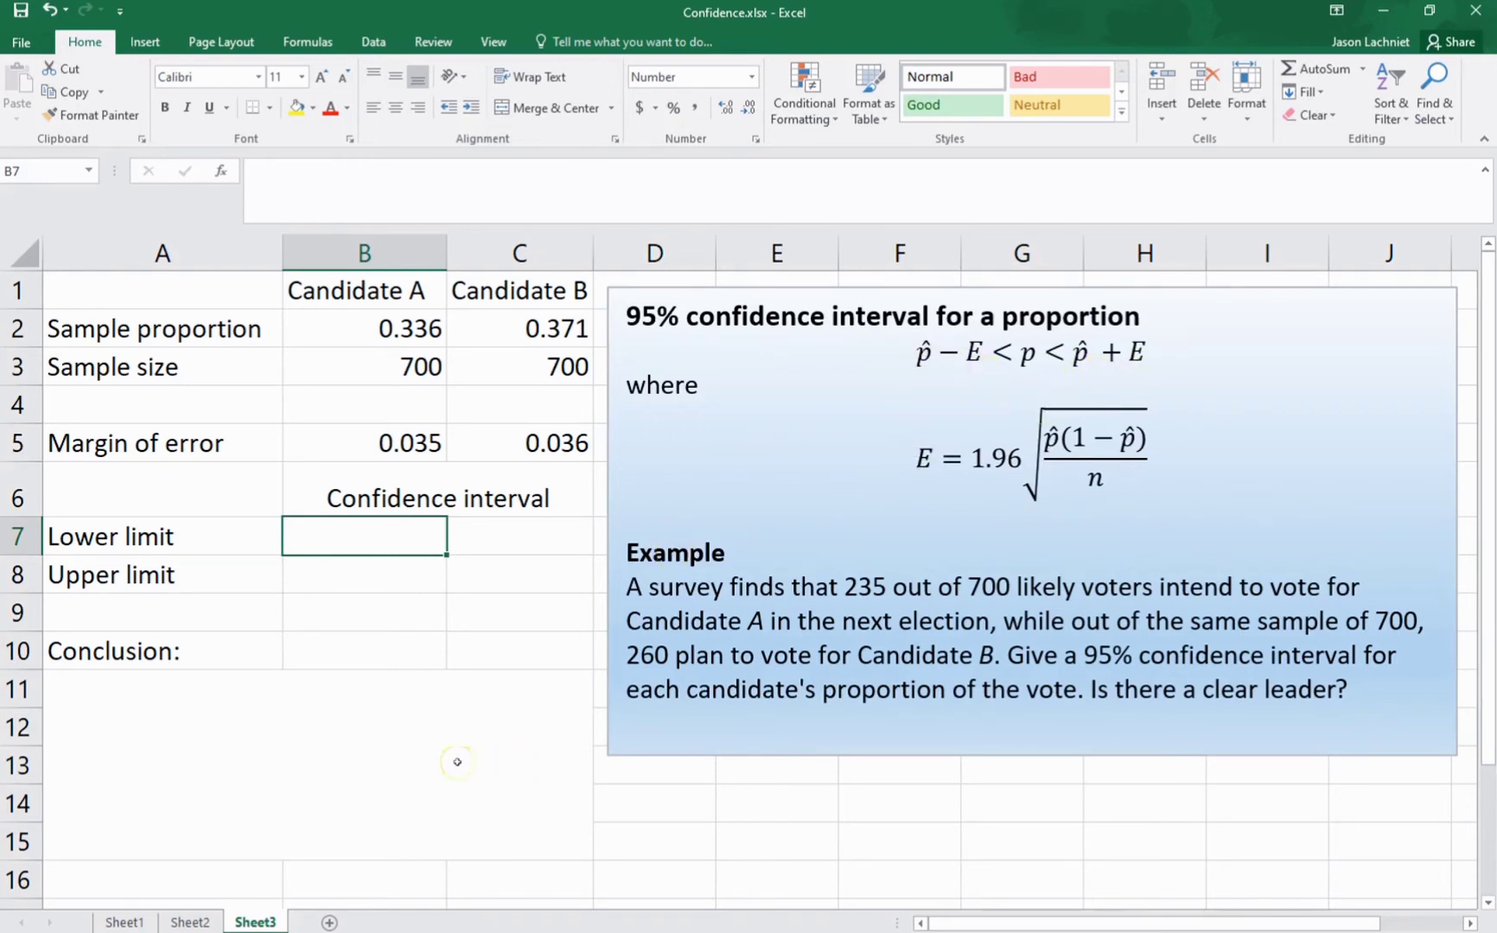
pyautogui.write('=')
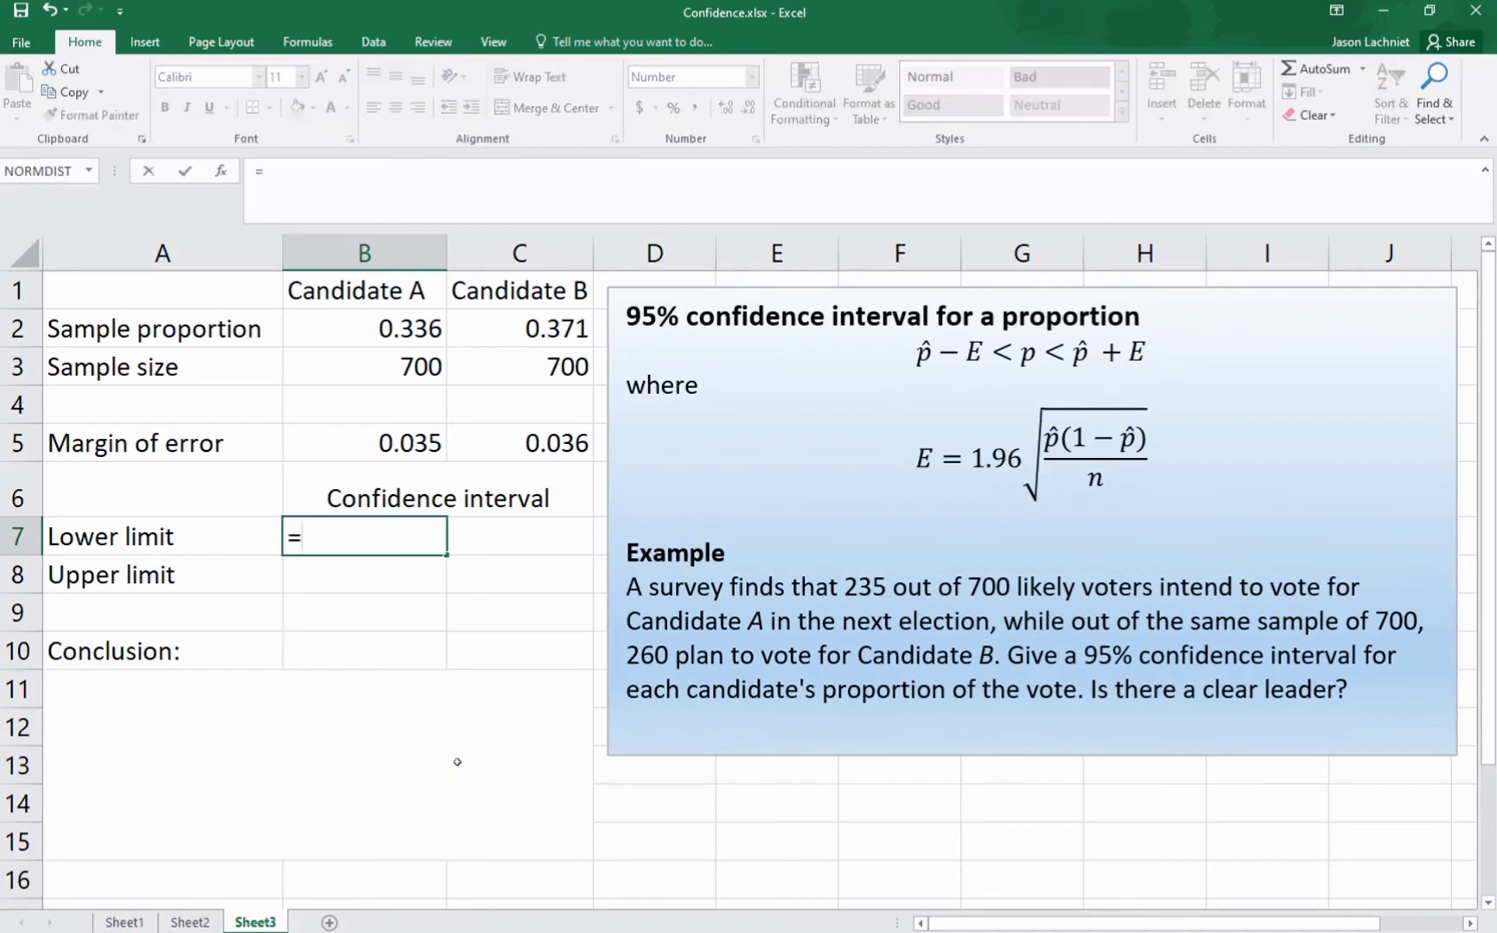
pyautogui.click(369, 327)
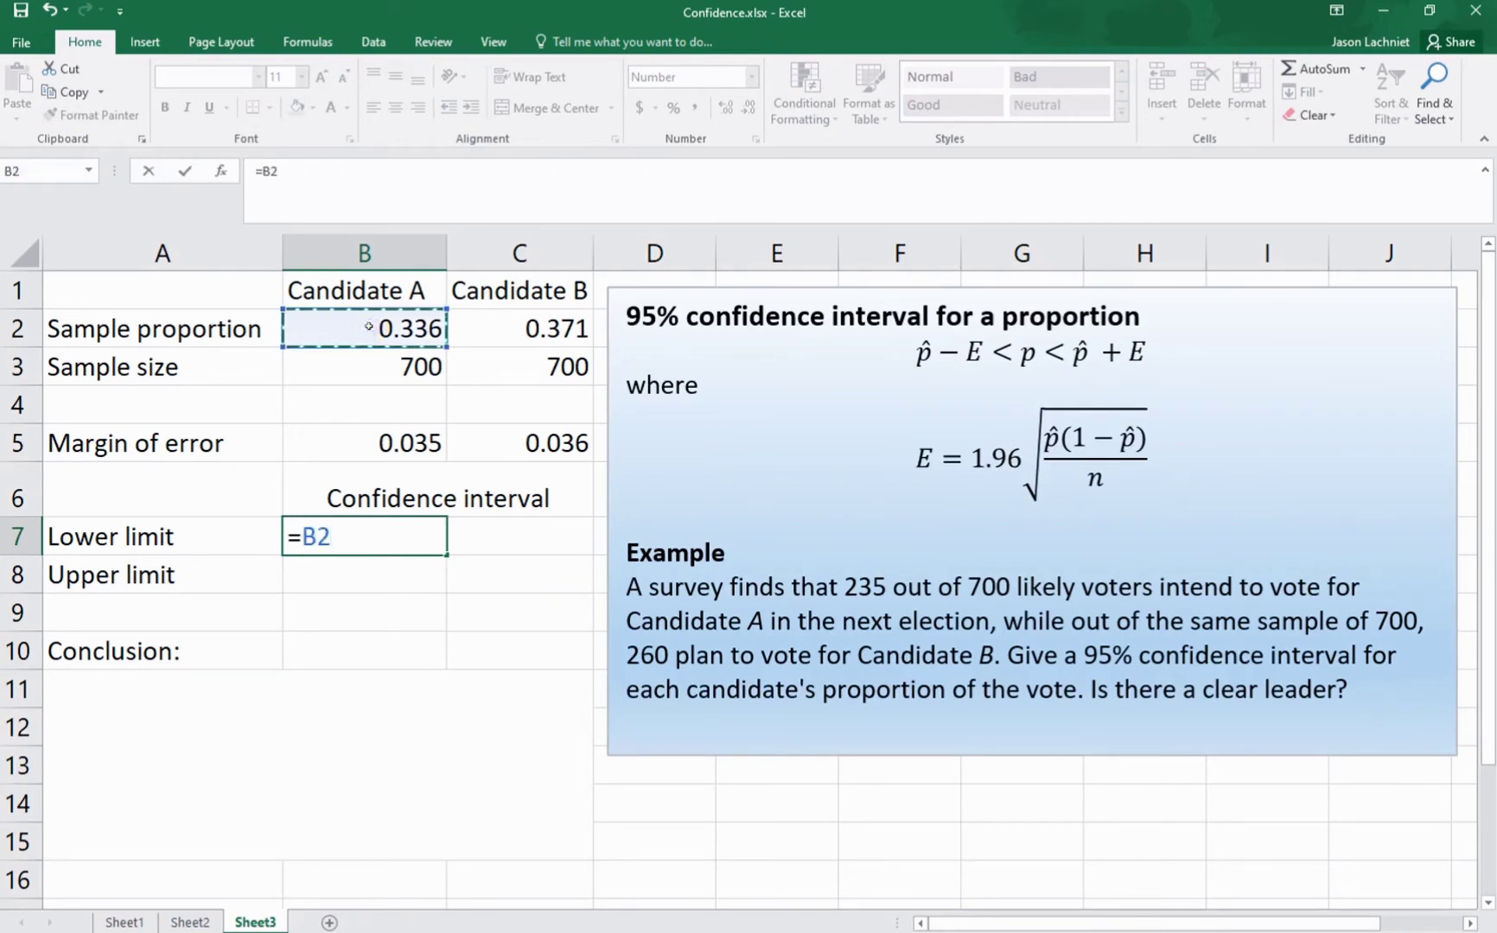
pyautogui.write('-')
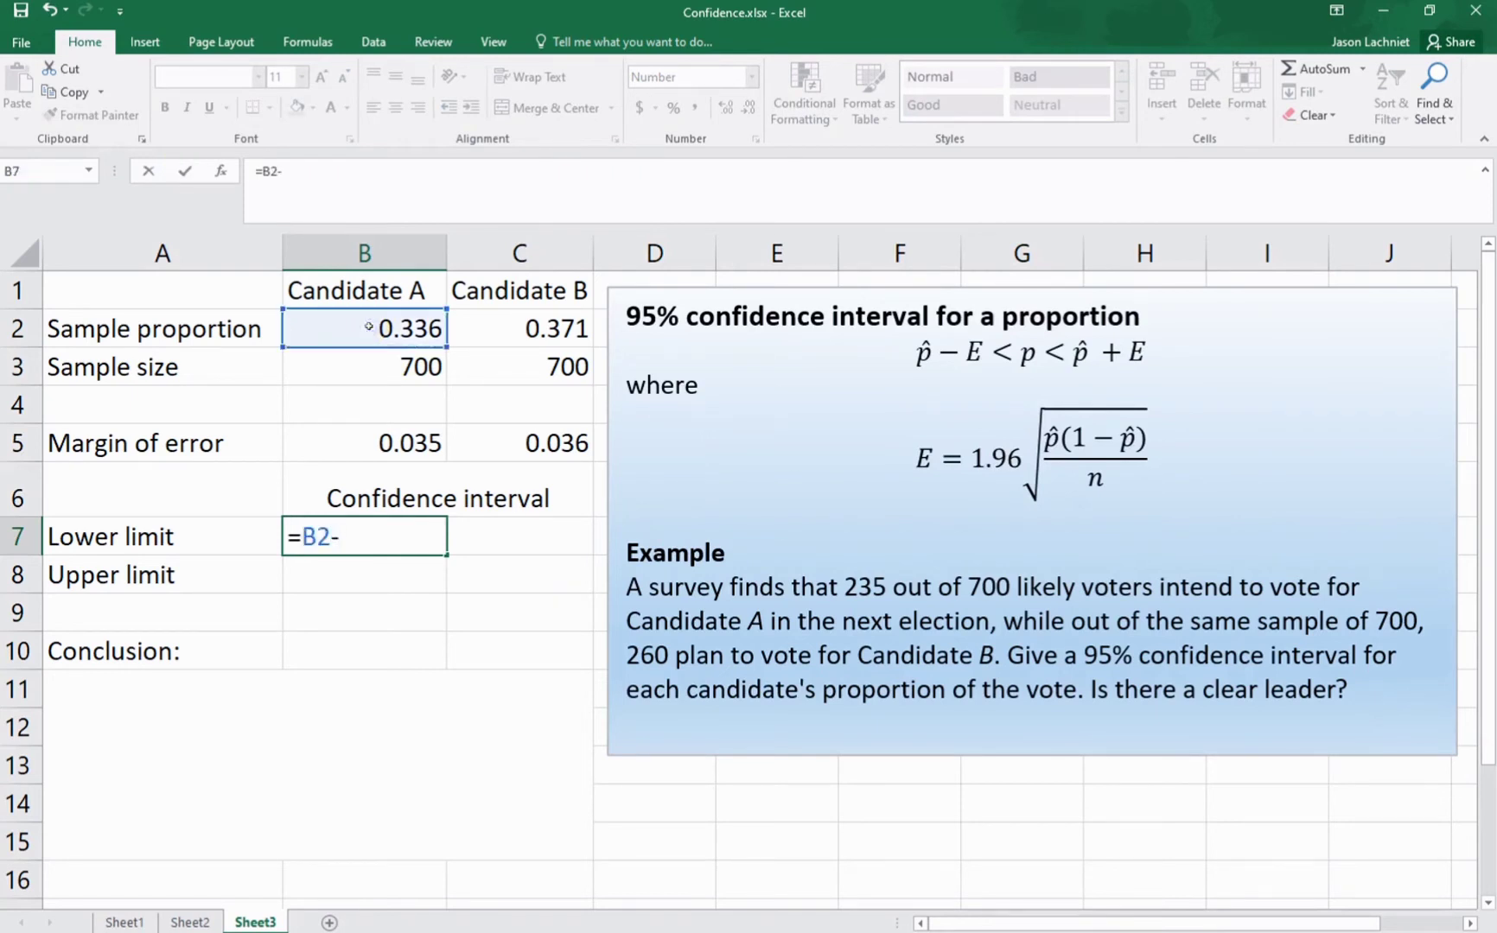
pyautogui.click(367, 443)
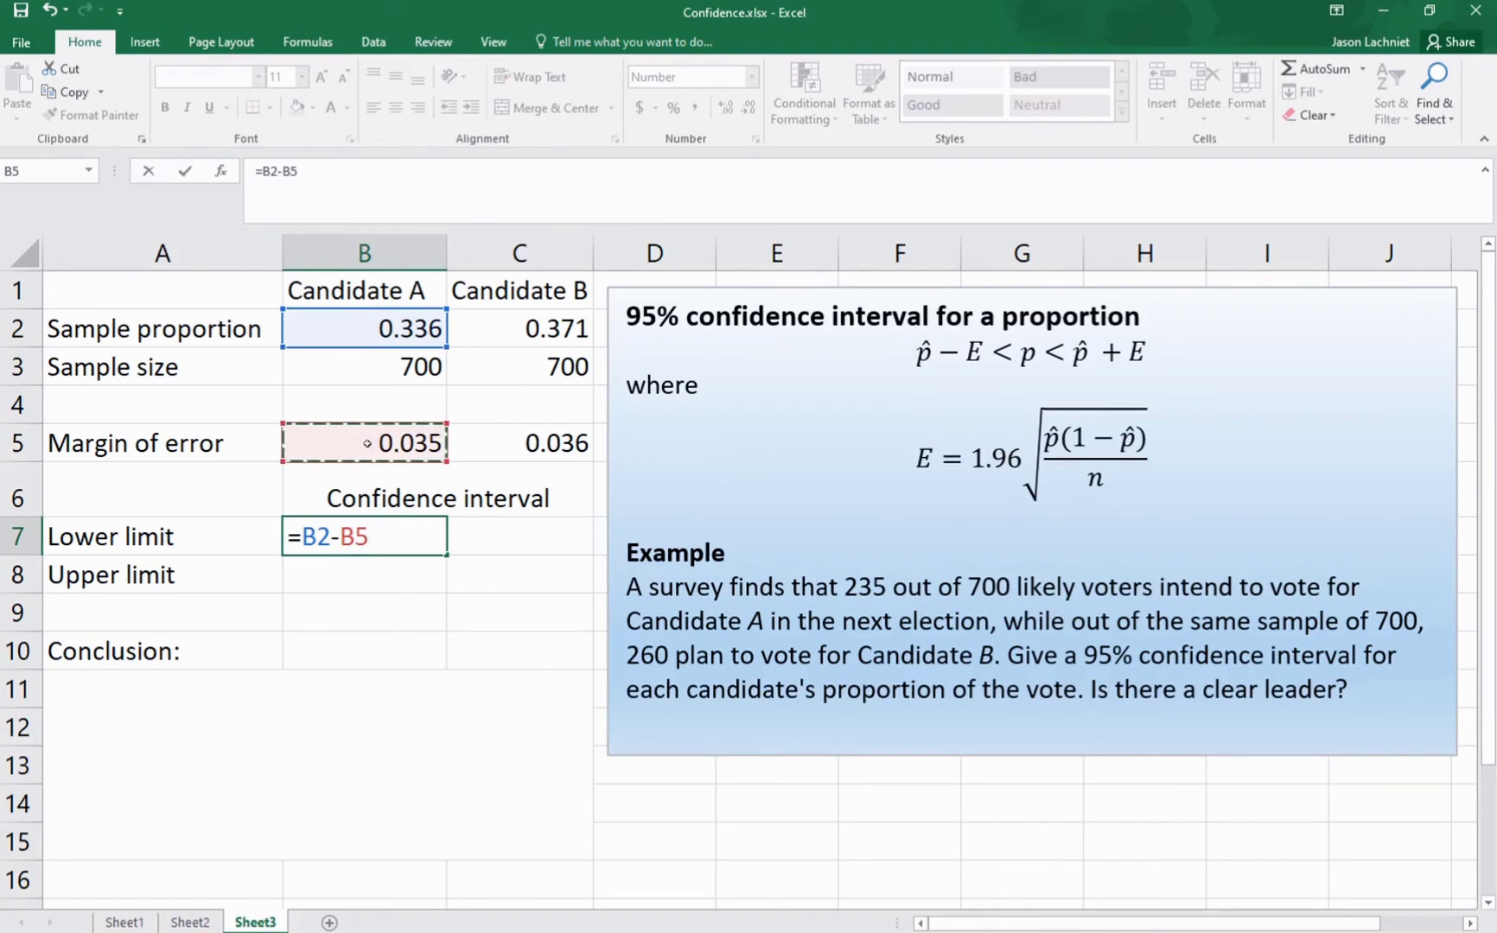
pyautogui.press('Return')
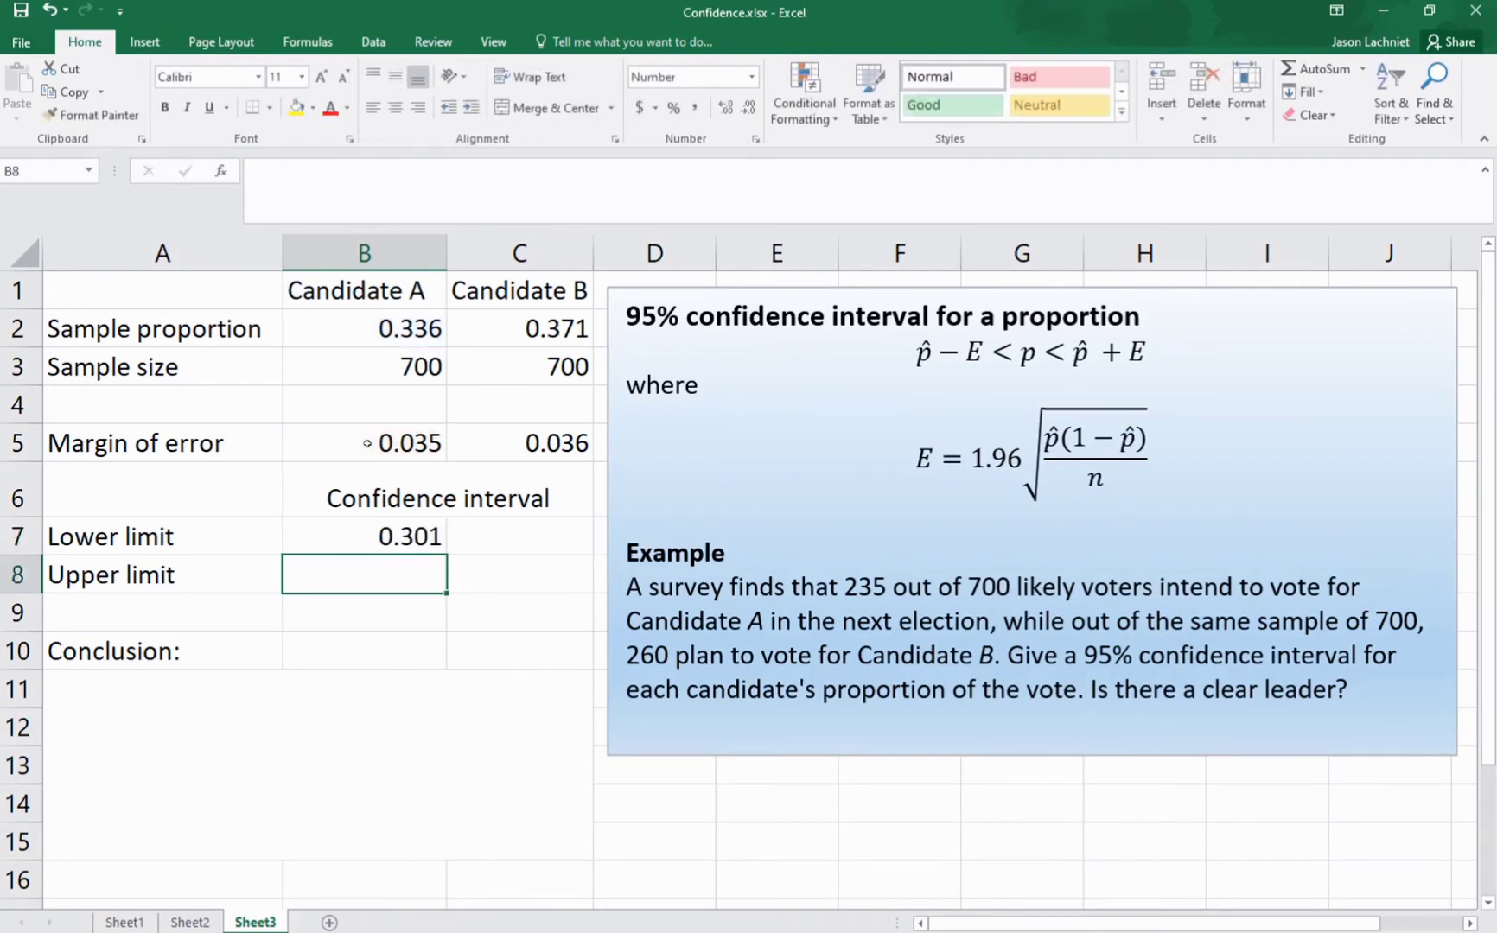
# Step: Calculate the upper limit of Candidate A's confidence interval in cell B8 with the formula =B2+B5
pyautogui.write('=')
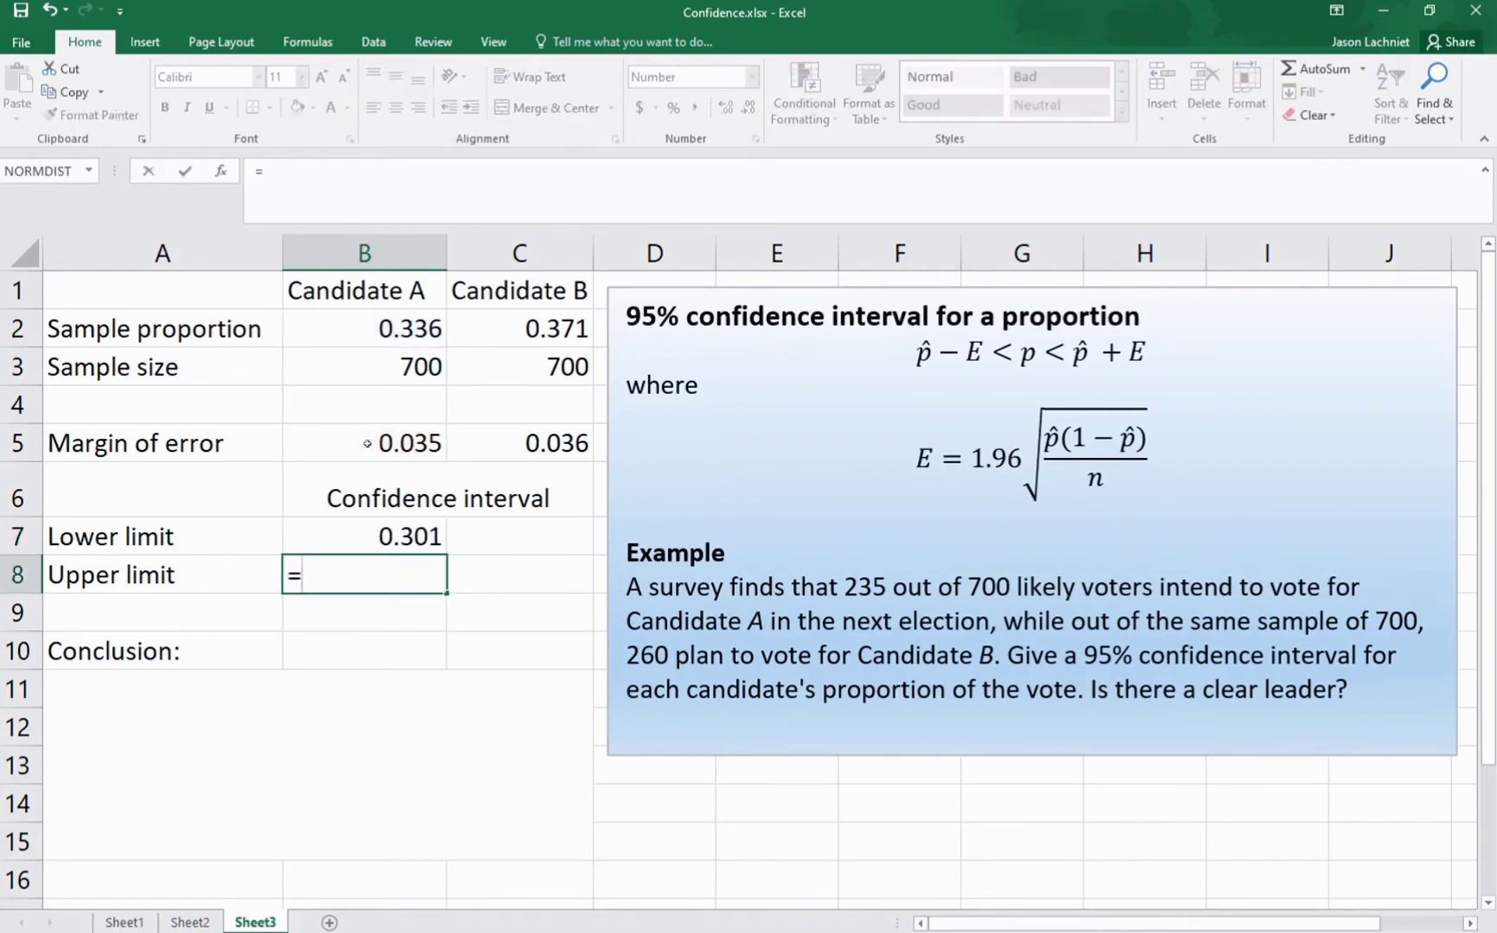
pyautogui.click(363, 327)
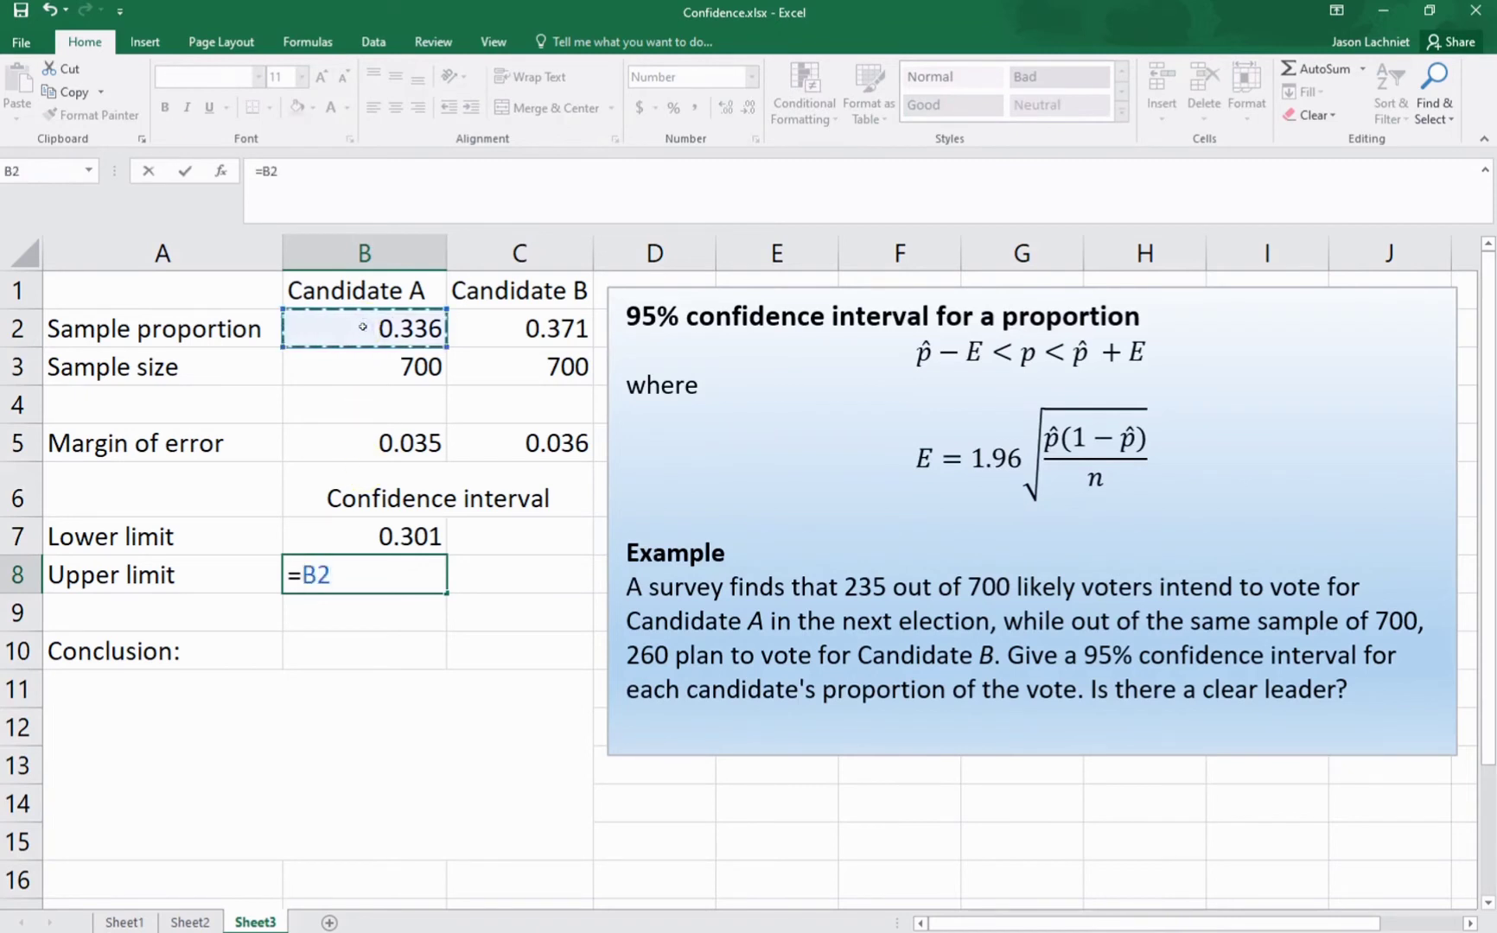
pyautogui.write('+')
pyautogui.click(380, 434)
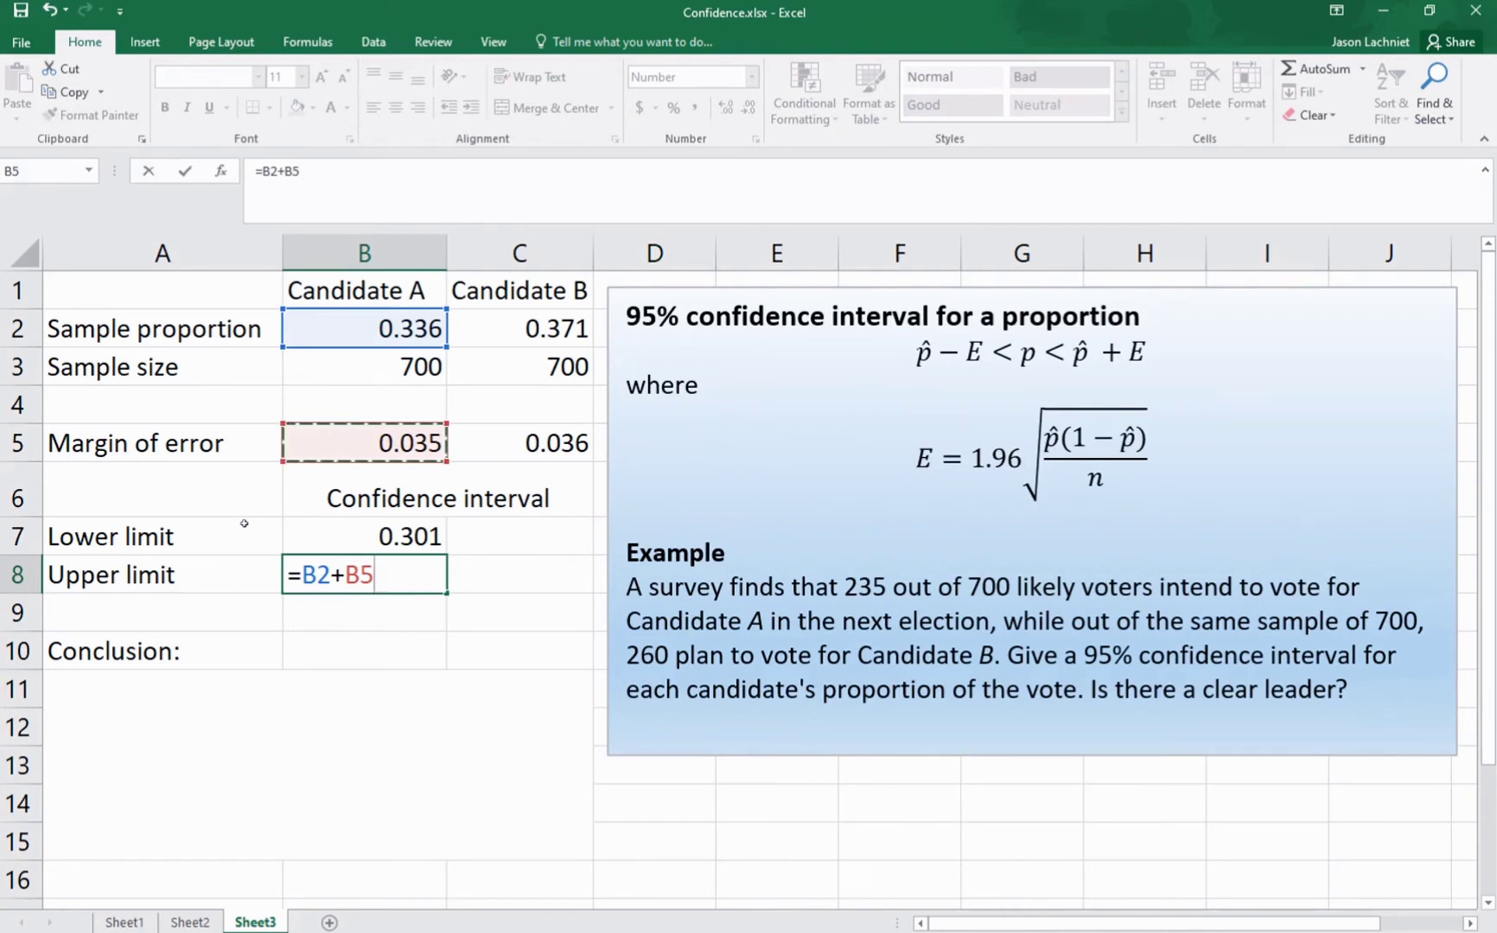
pyautogui.press('Return')
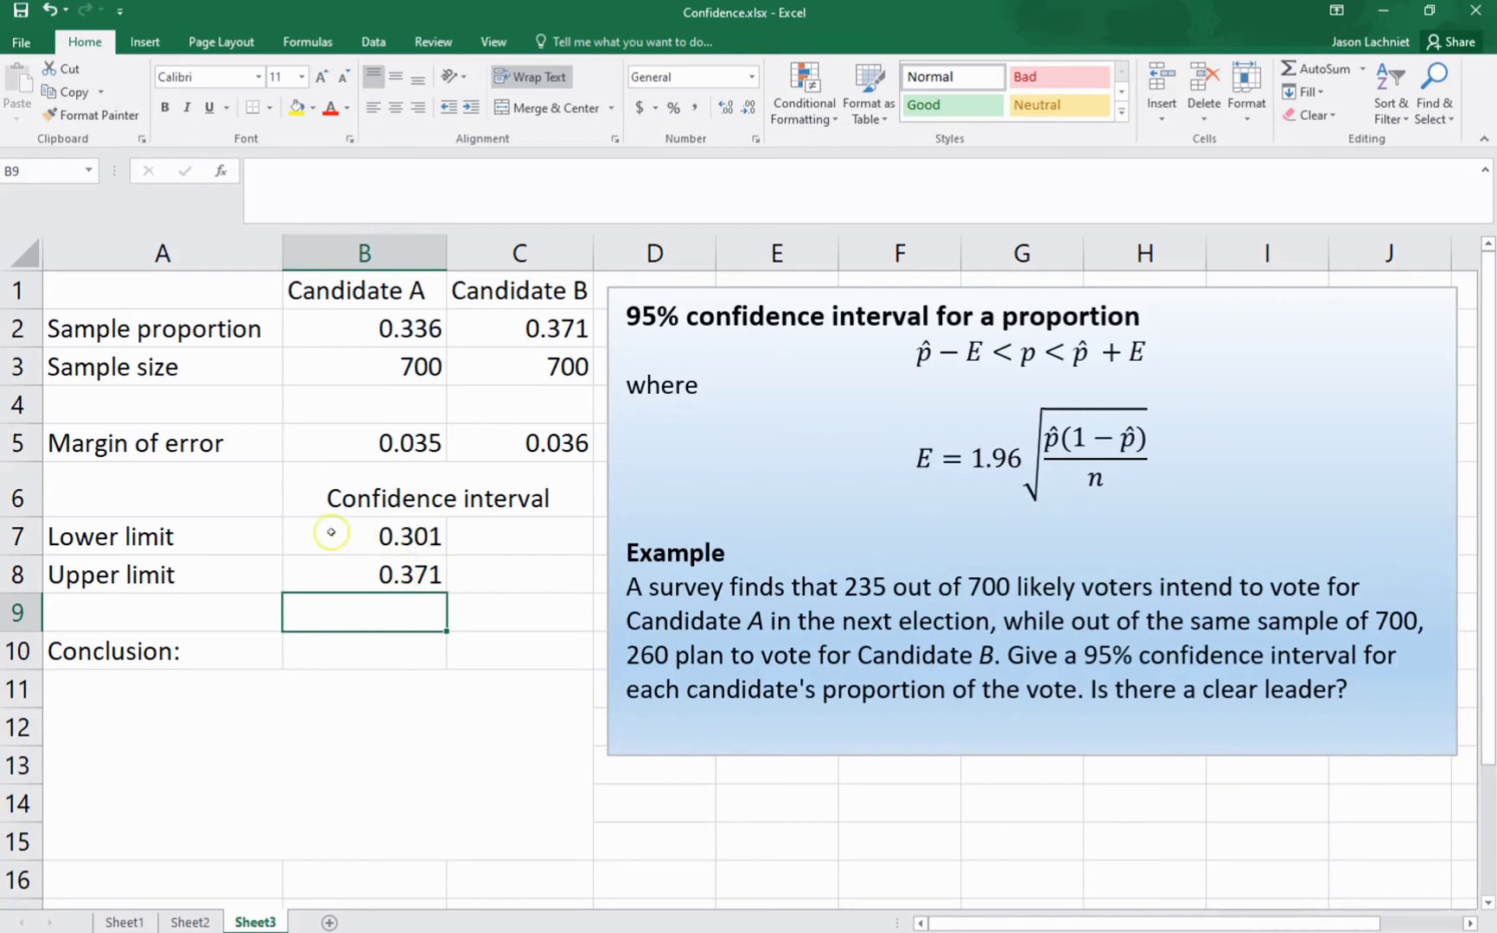
# Step: Copy Candidate A's lower and upper limit formulas from B7:B8 into C7:C8 for Candidate B
pyautogui.moveTo(333, 540); pyautogui.dragTo(339, 562)
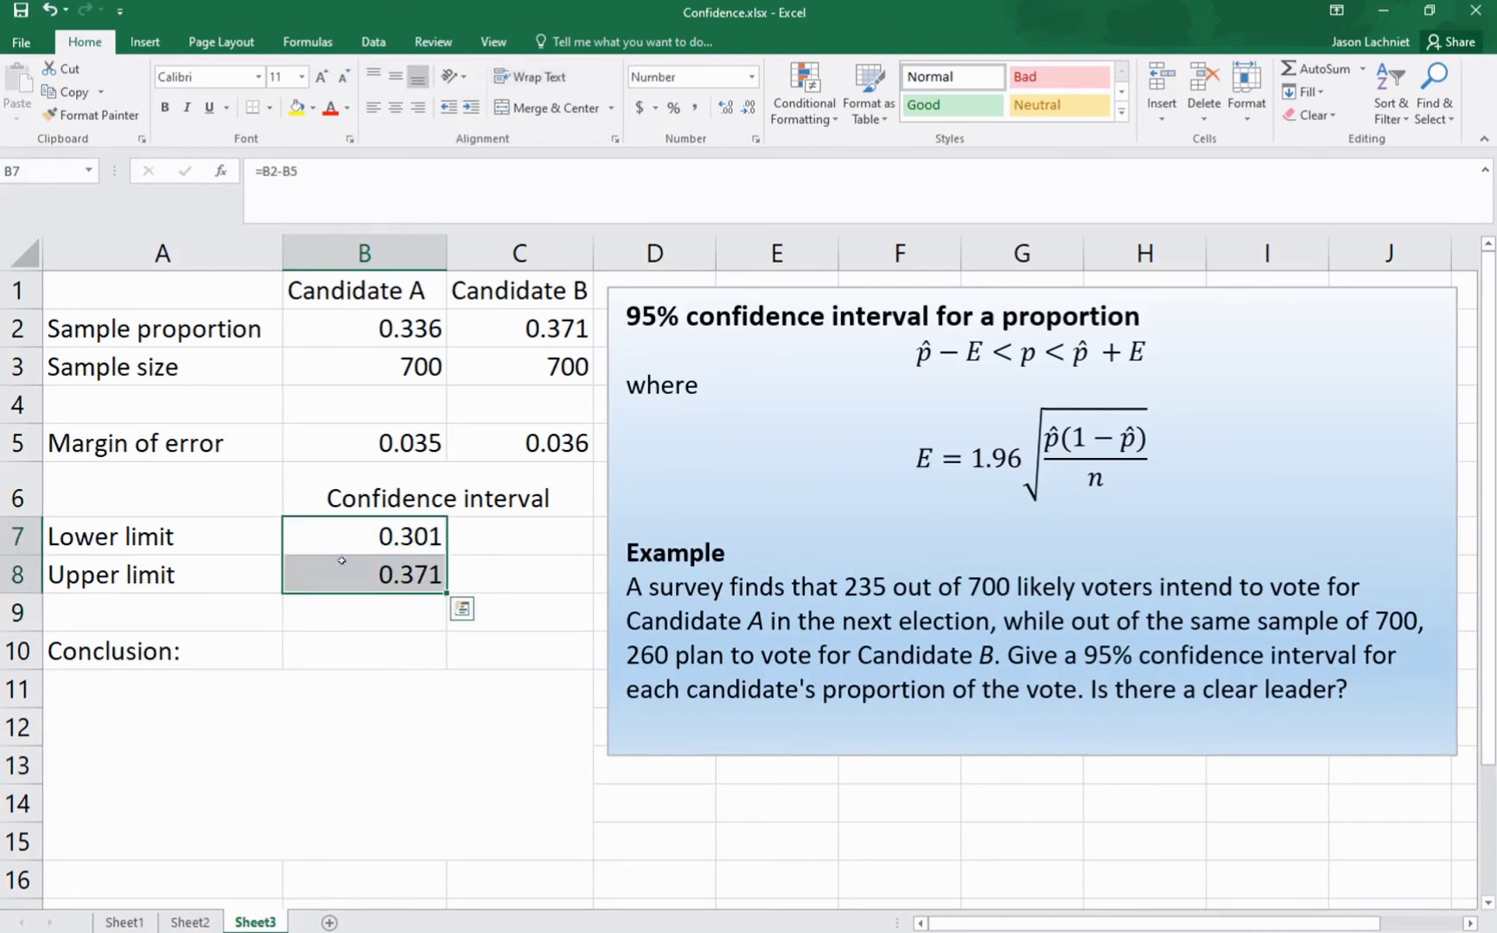
pyautogui.hotkey('ctrl', 'c')
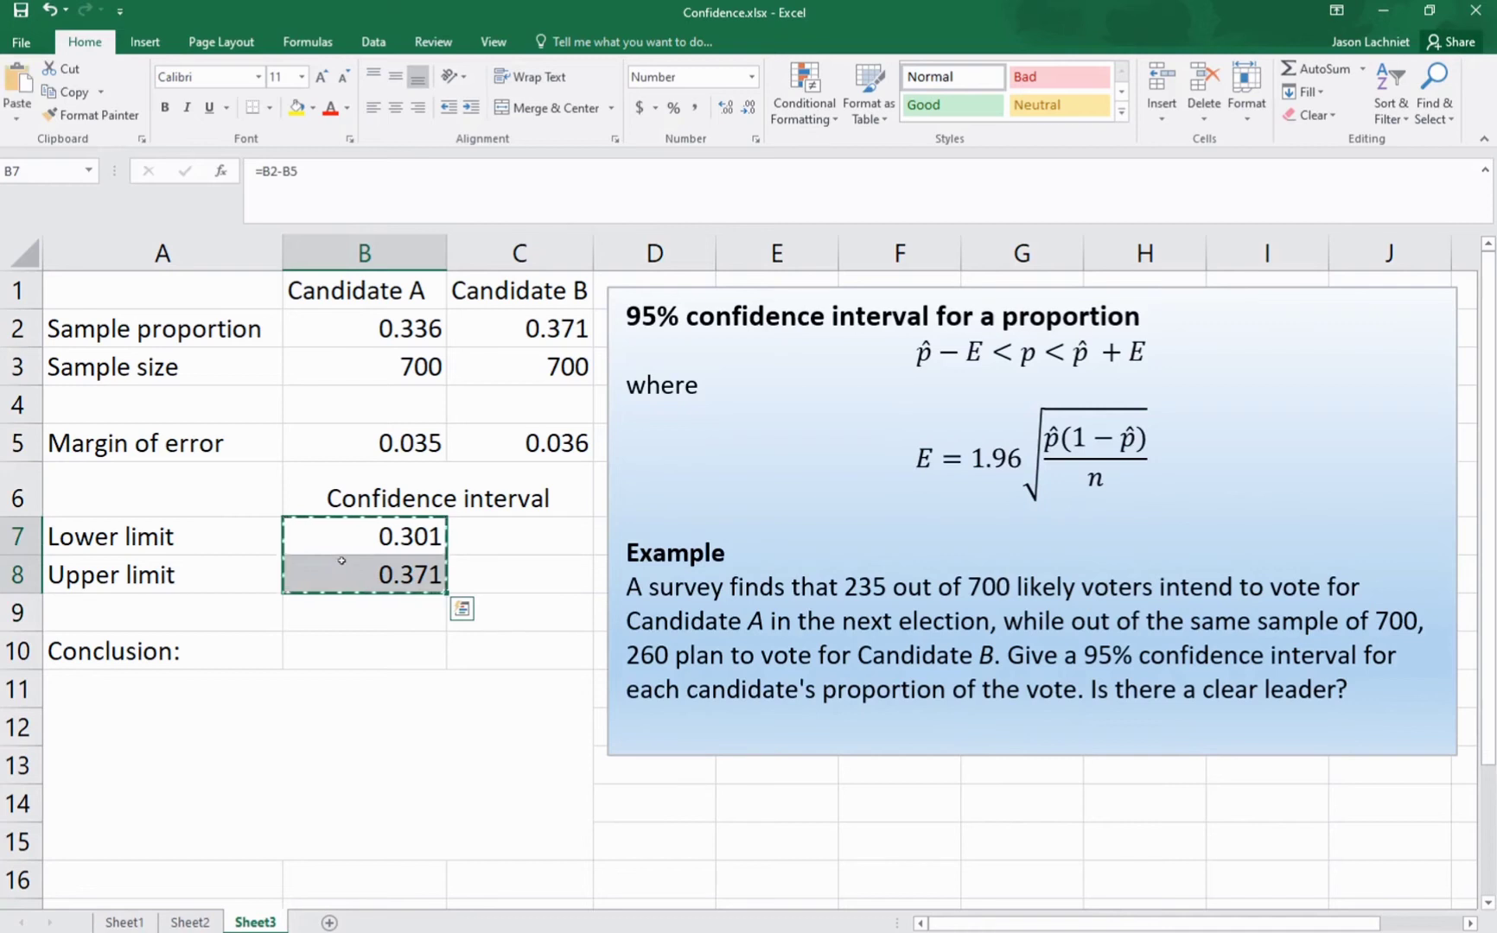
pyautogui.click(483, 542)
pyautogui.hotkey('ctrl', 'v')
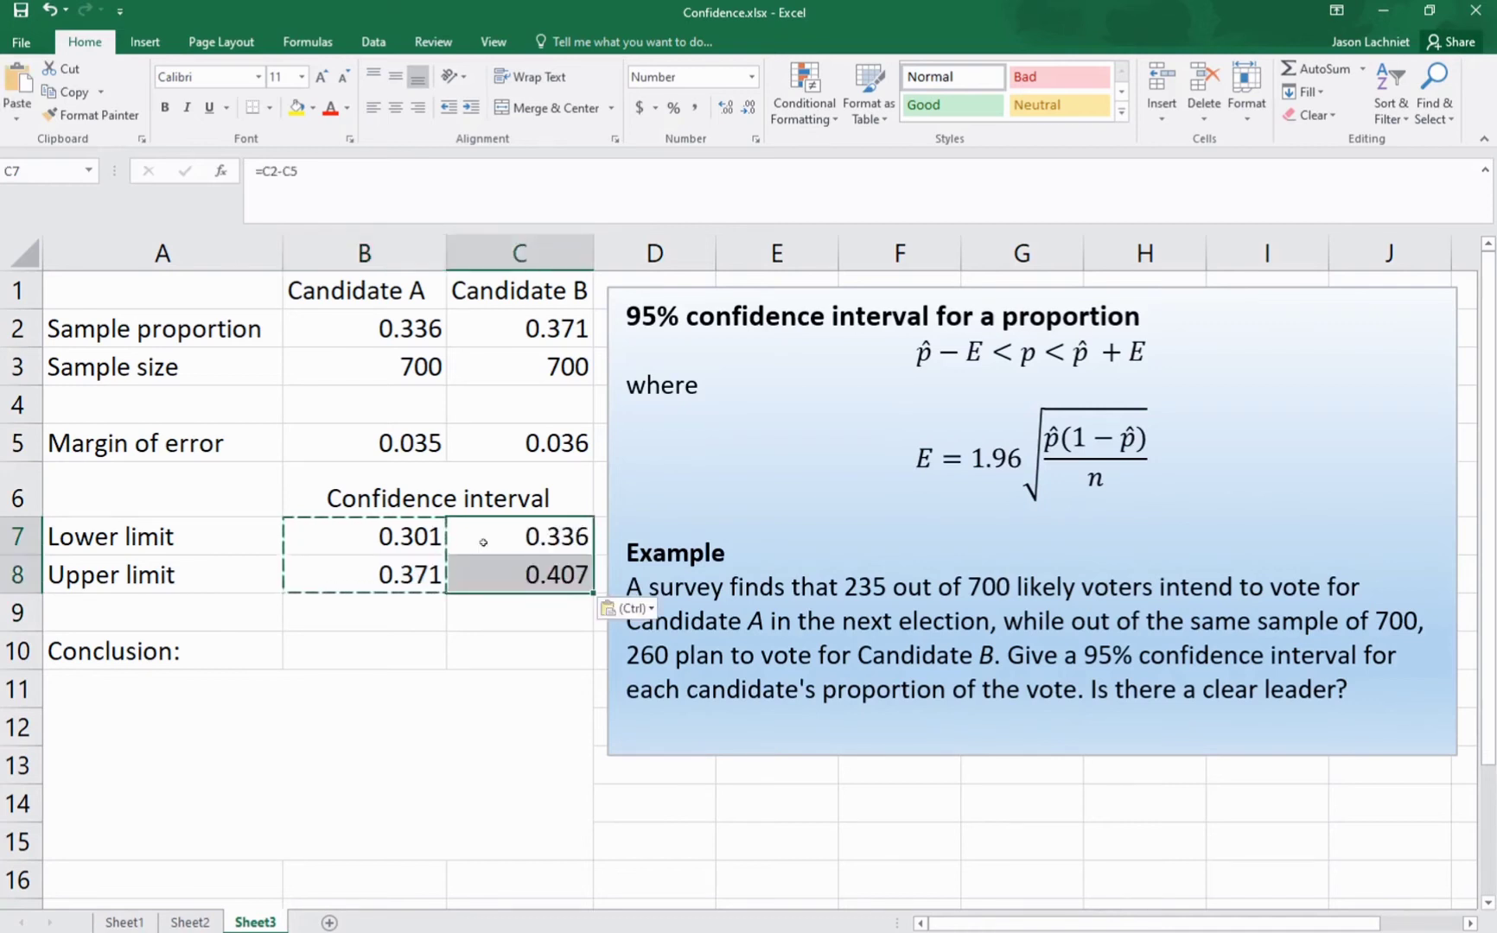
pyautogui.press('Escape')
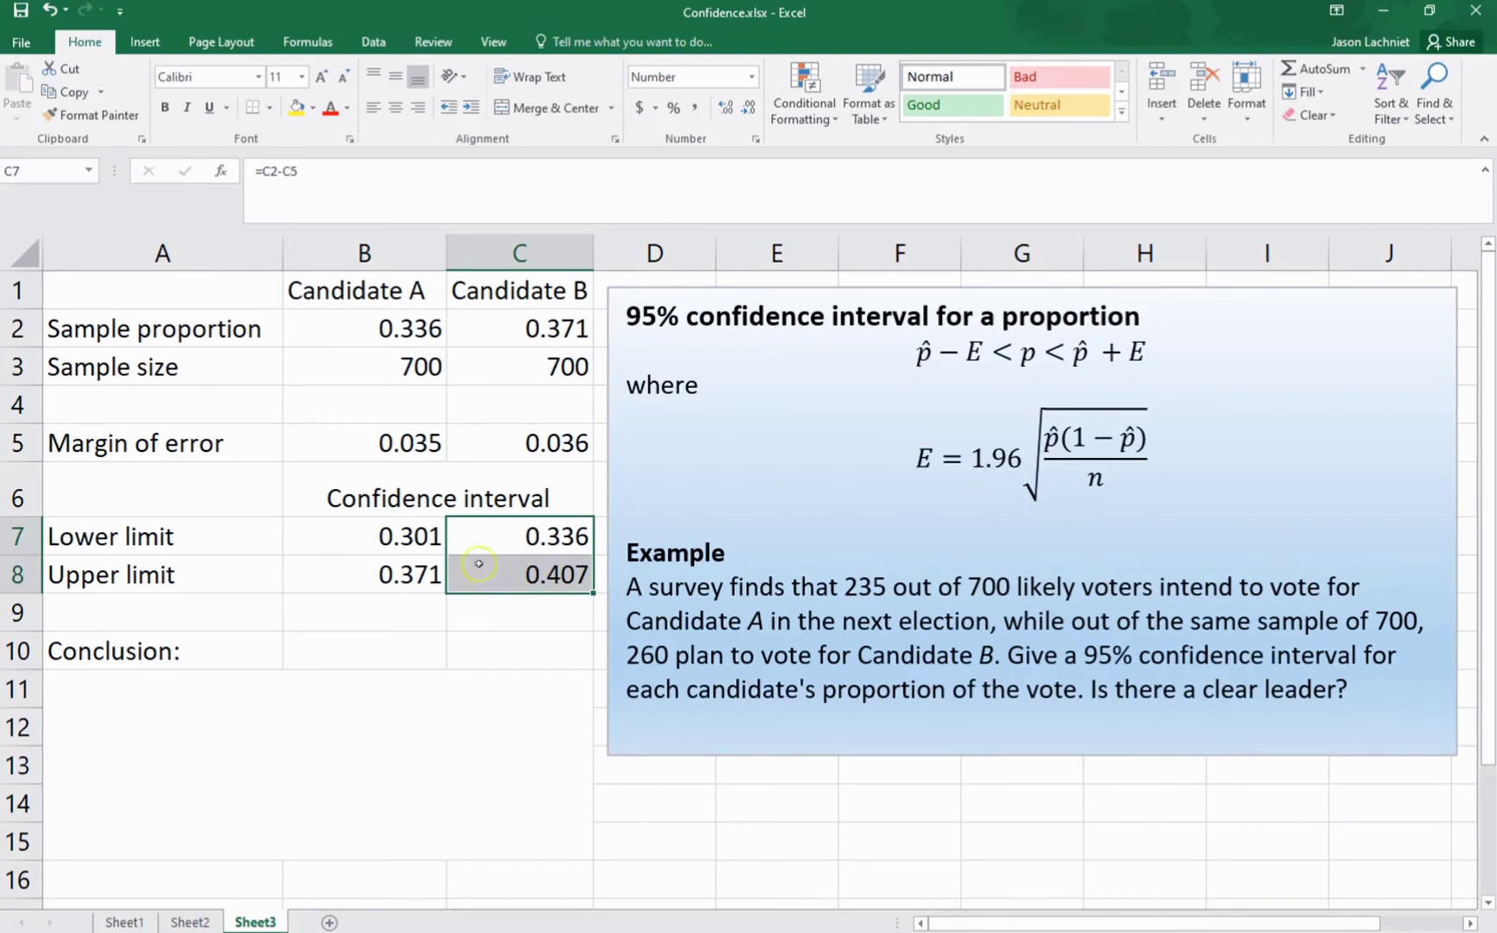
# Step: Format the confidence interval limits in B7:C8 as percentages with one decimal place
pyautogui.moveTo(386, 537); pyautogui.dragTo(484, 574)
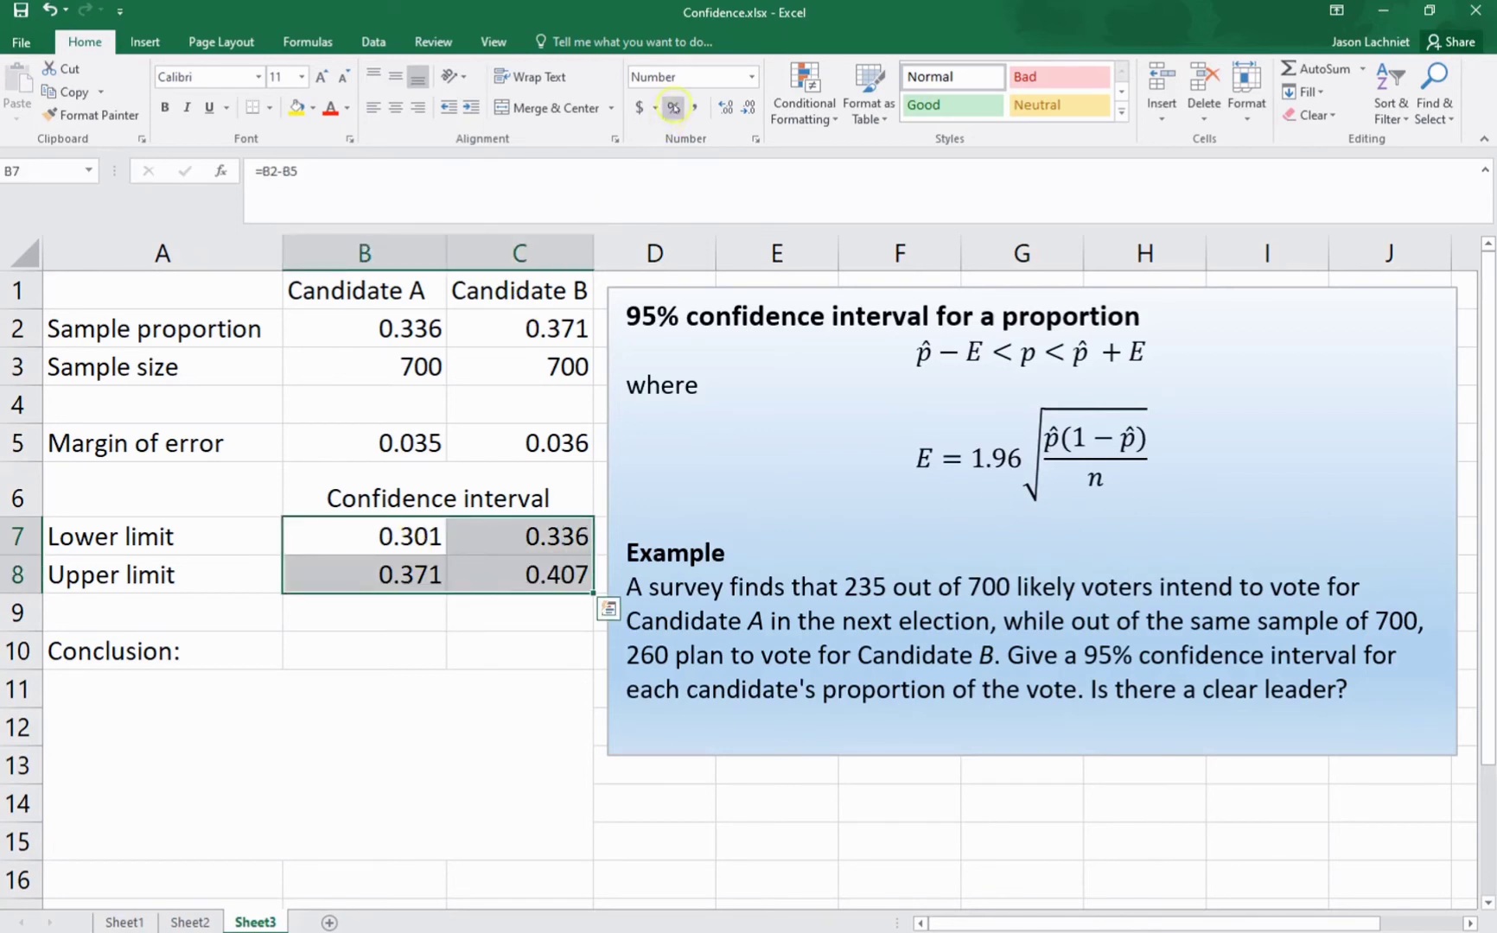
pyautogui.click(672, 107)
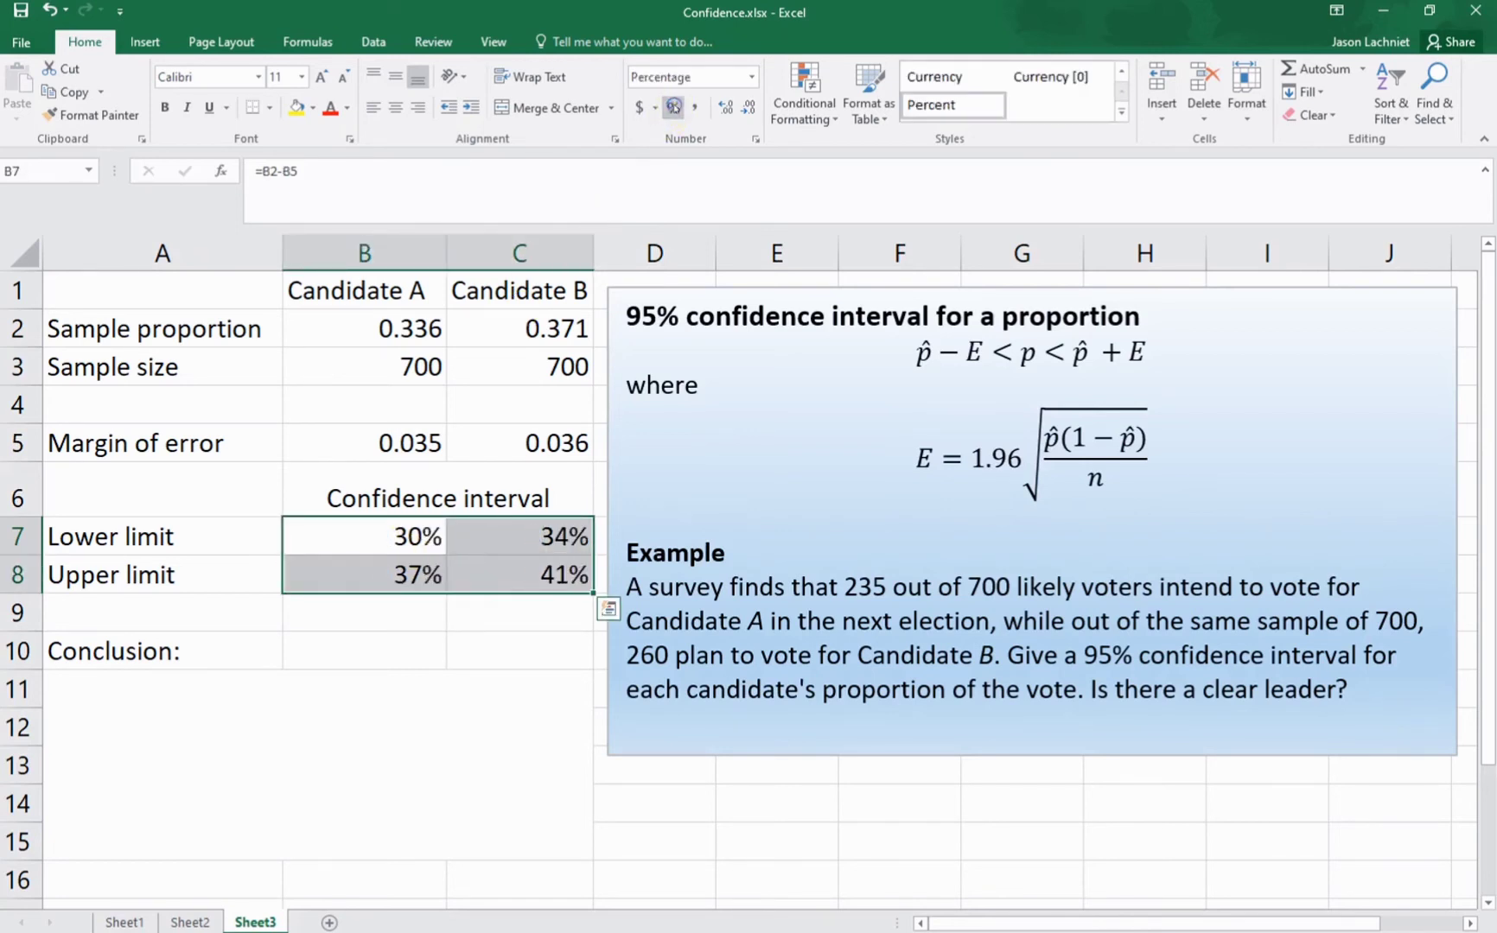
pyautogui.click(743, 111)
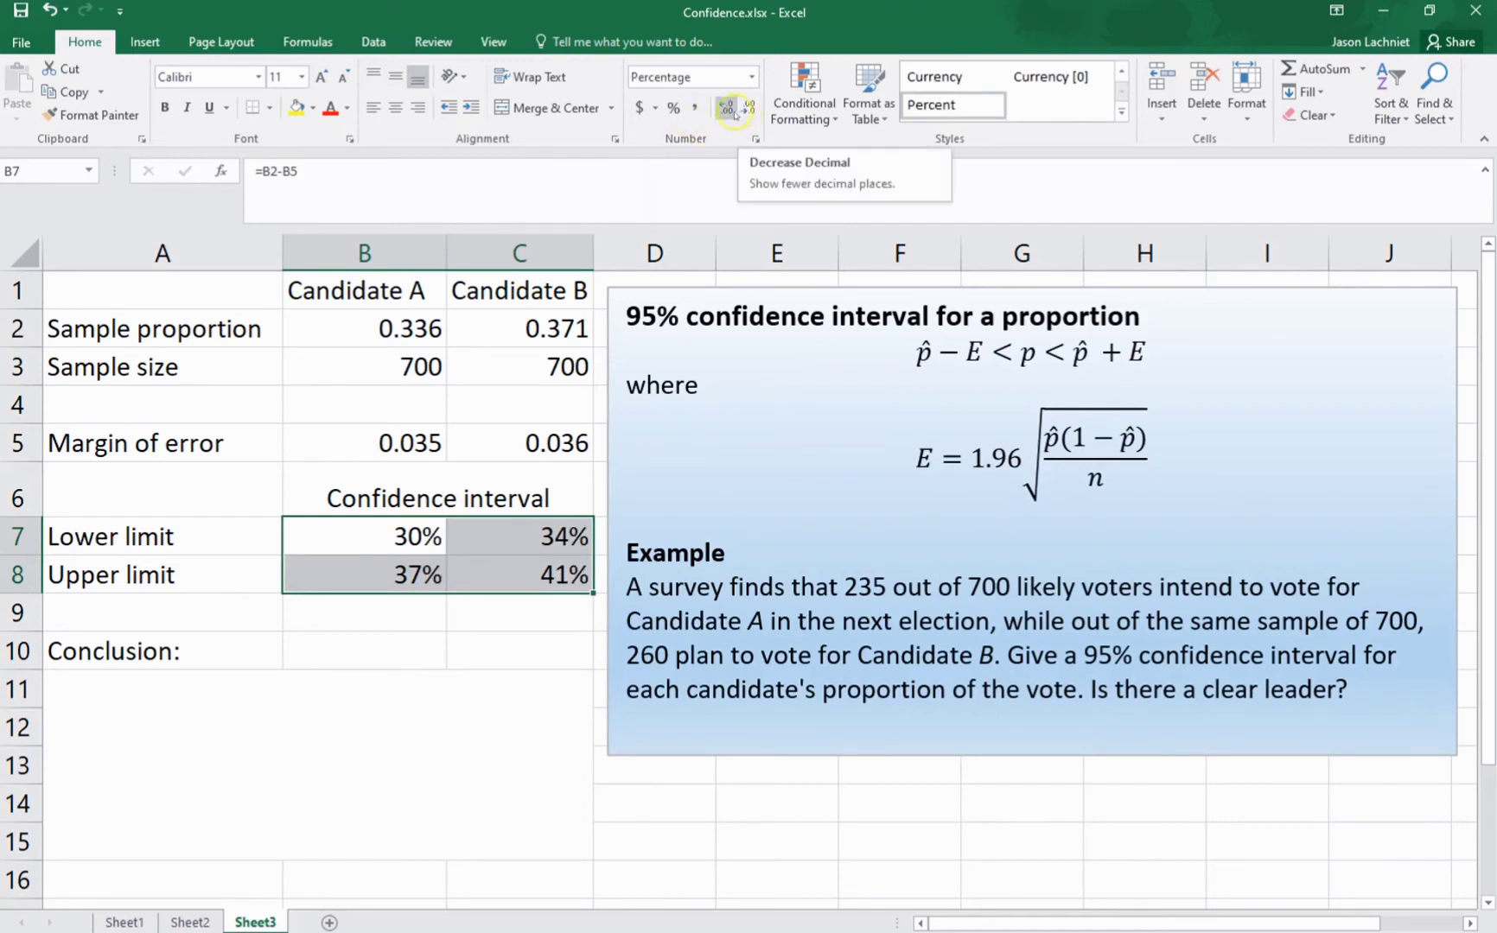
pyautogui.click(726, 111)
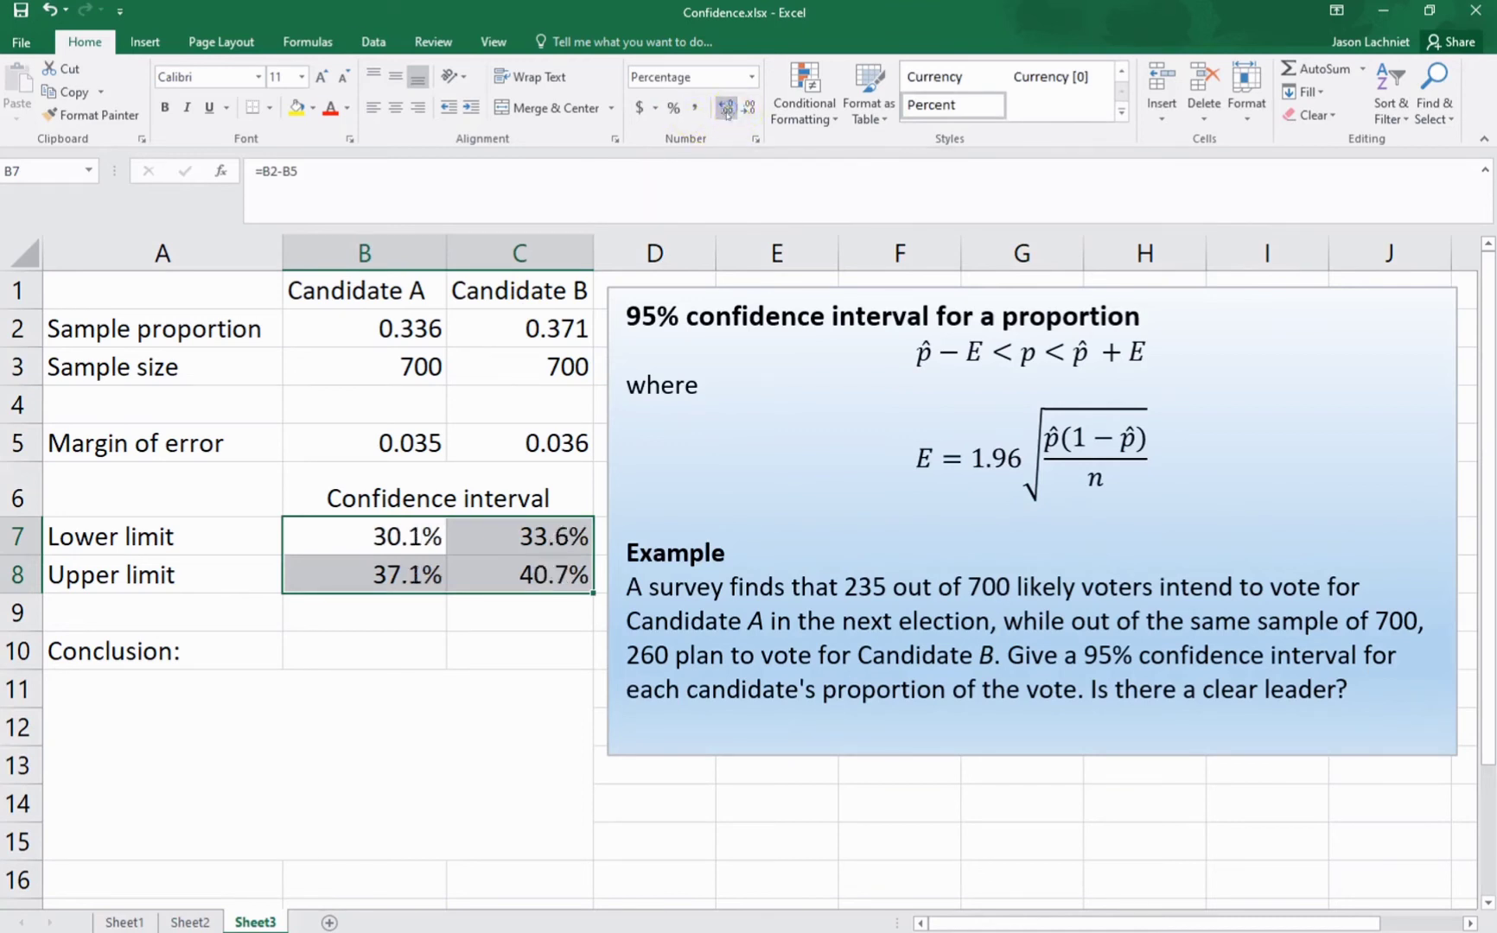
# Step: Format the sample proportions in B2:C2 as percentages with one decimal place
pyautogui.click(239, 700)
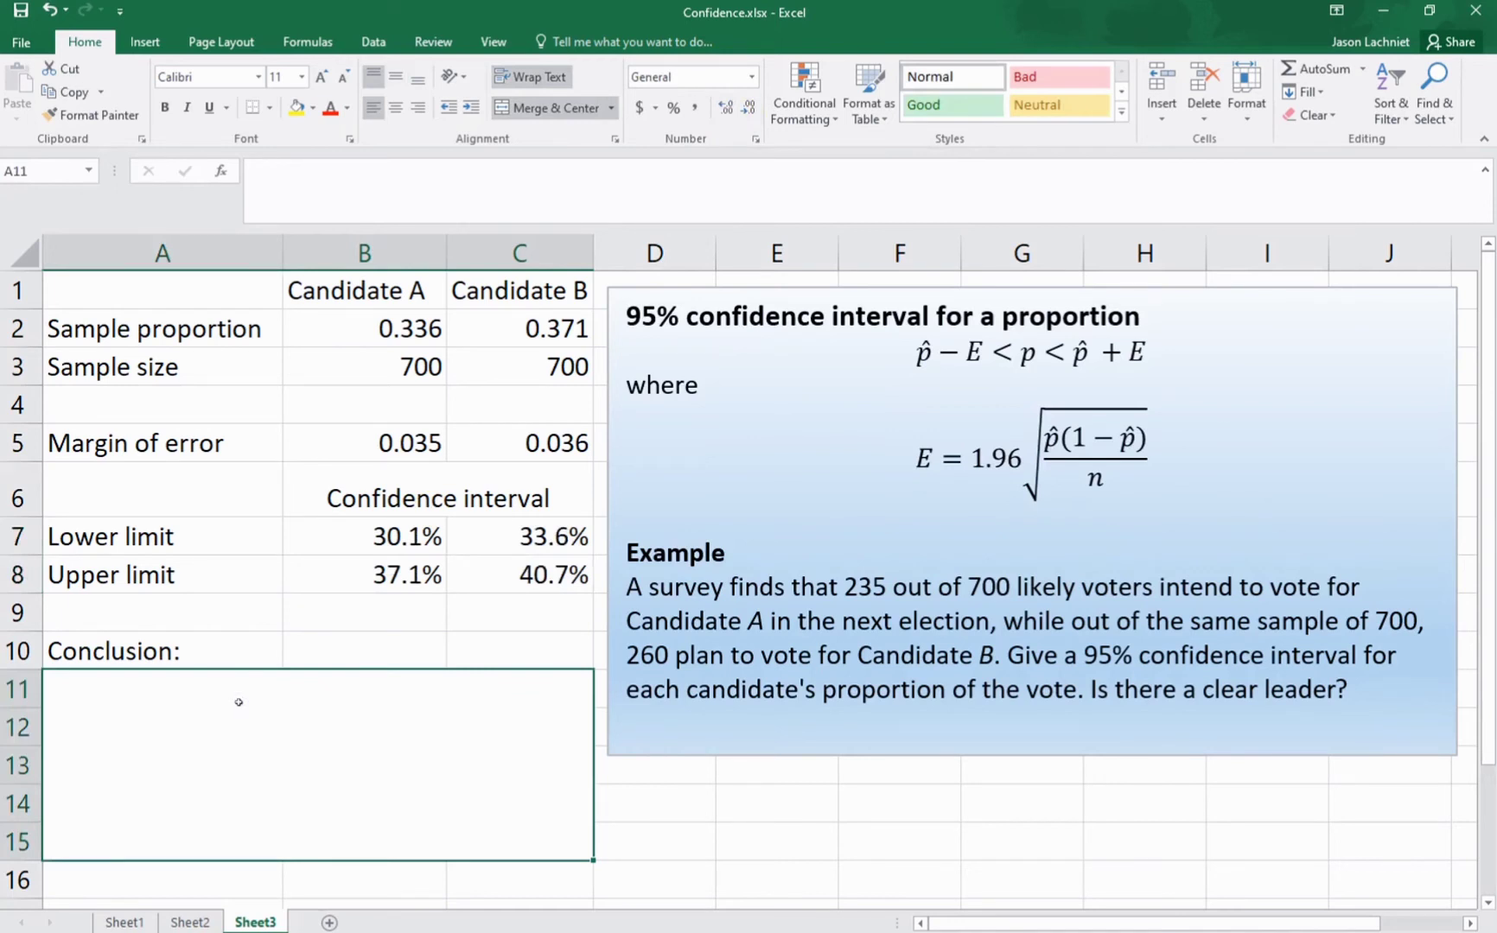
pyautogui.moveTo(389, 336); pyautogui.dragTo(486, 336)
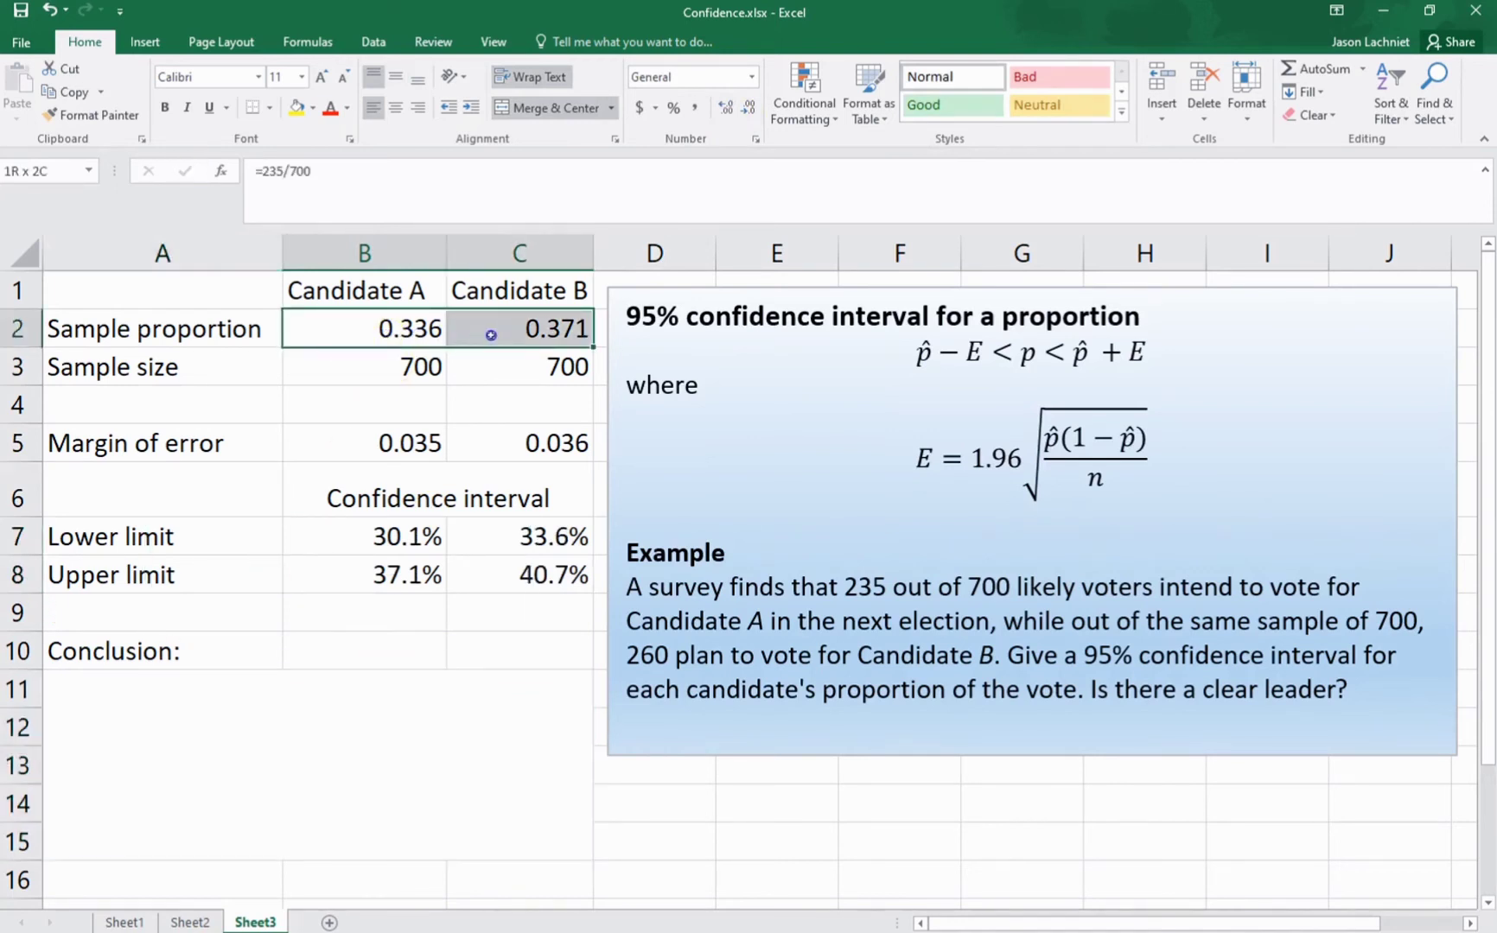
pyautogui.click(674, 107)
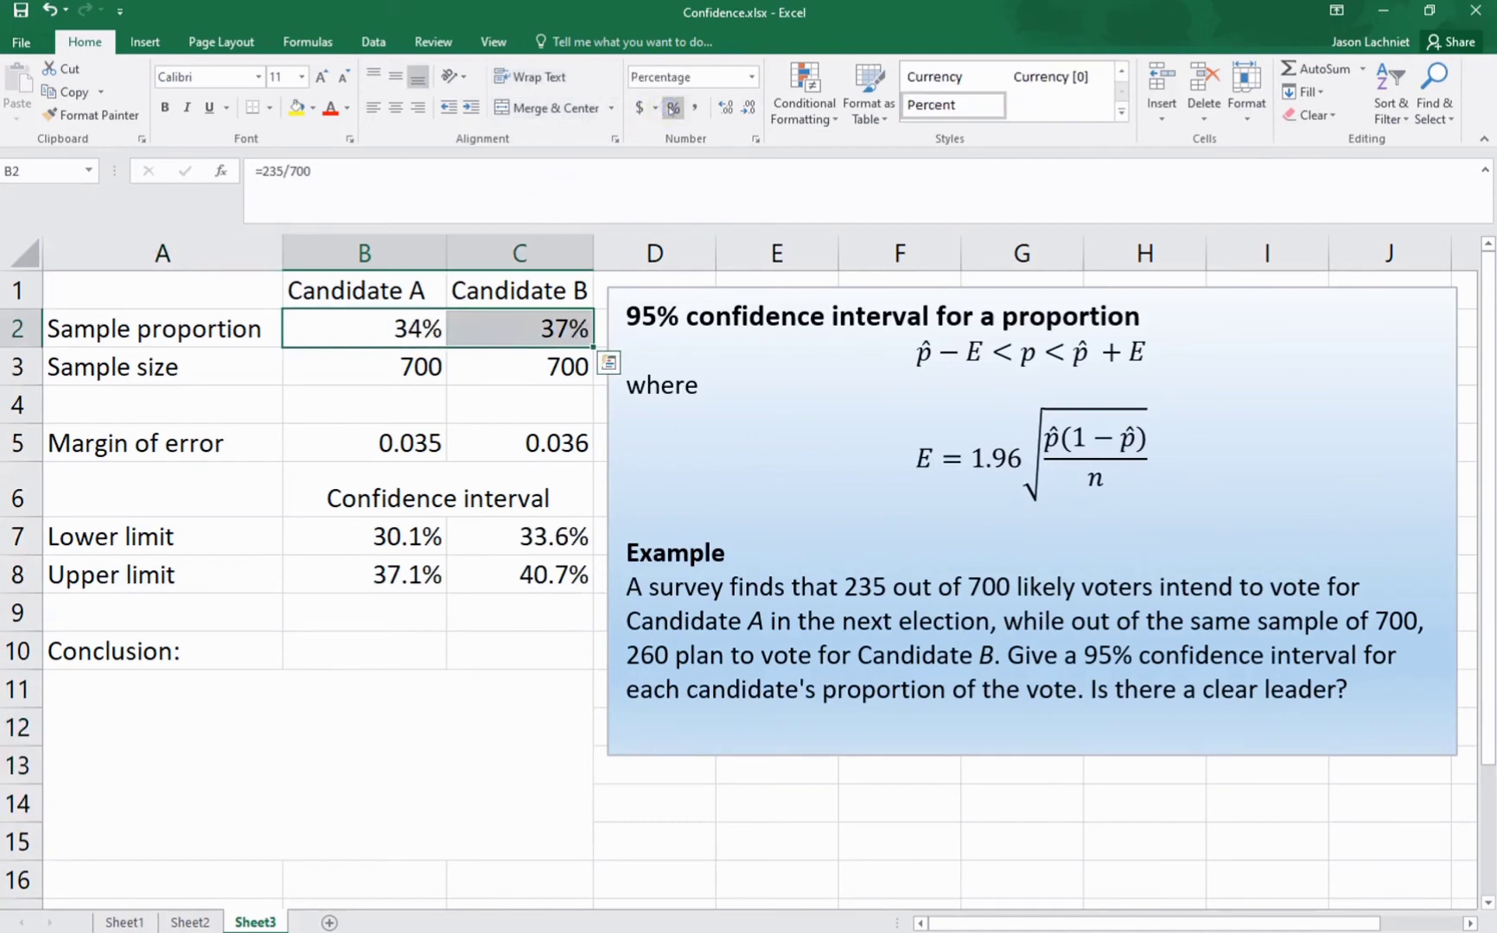
pyautogui.click(726, 107)
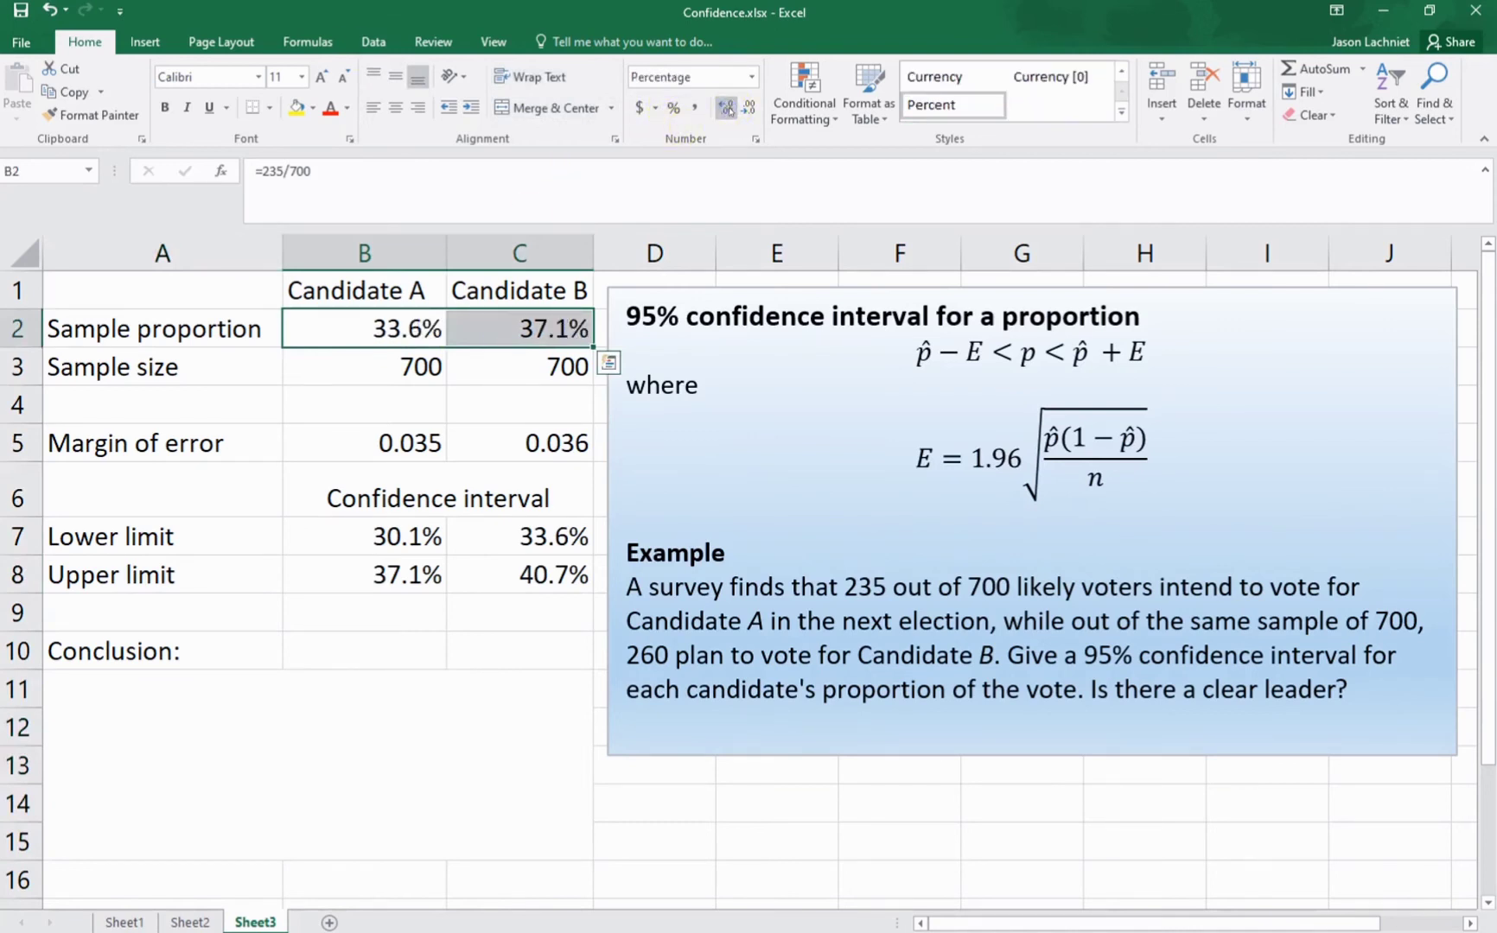
# Step: Start the conclusion in cell A11 with "With 95% confidence, we expect Candidate A to receive between 30.1% and 37.1% of the votes, while"
pyautogui.click(369, 653)
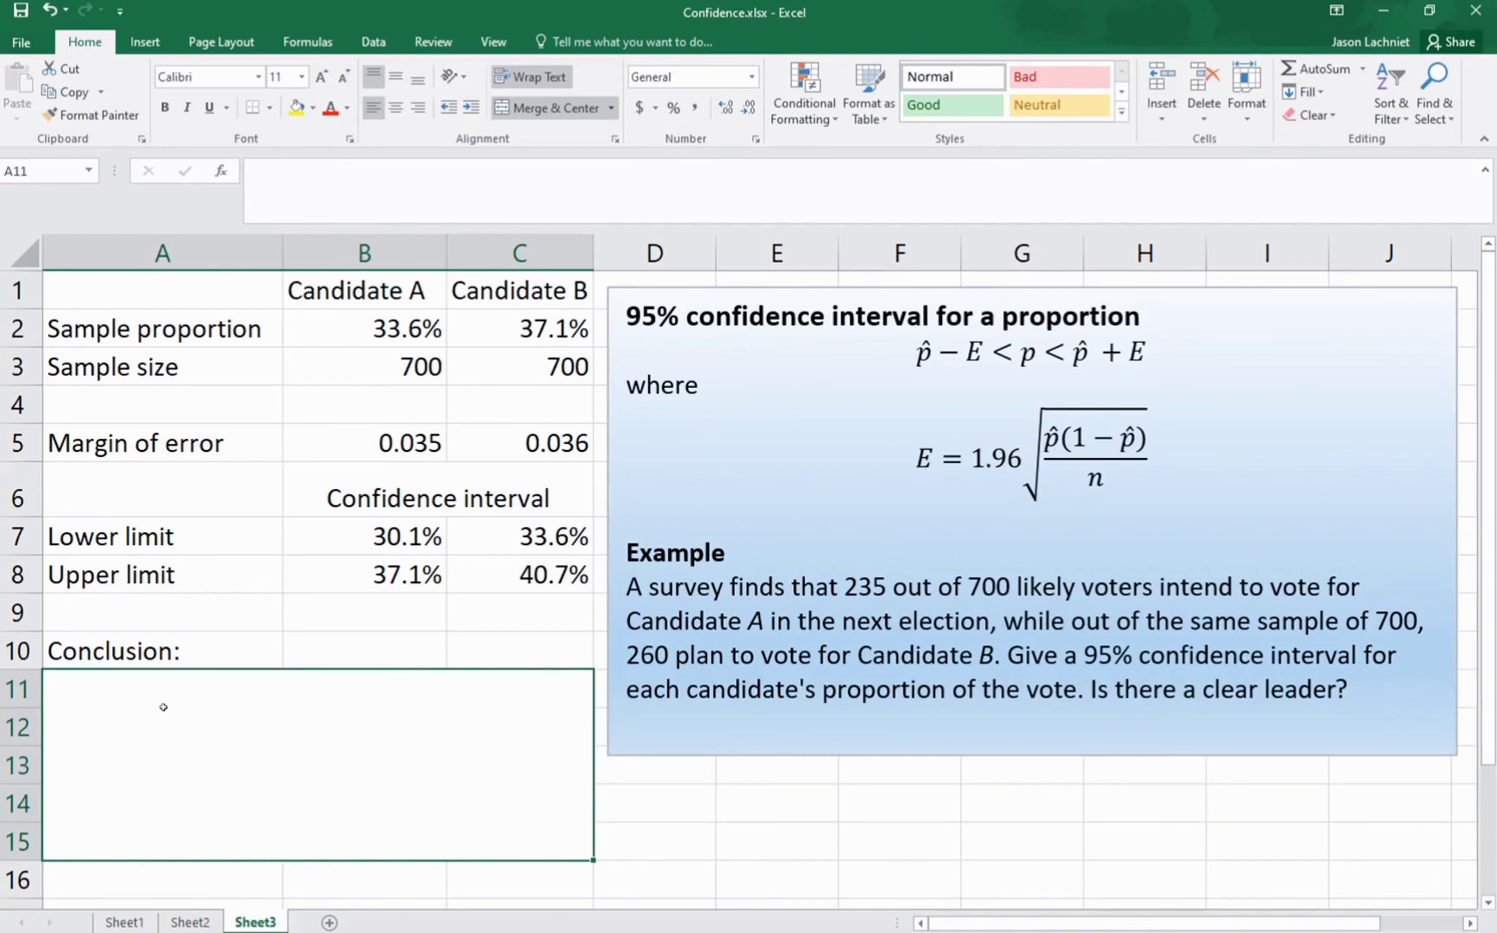
pyautogui.write('With 95')
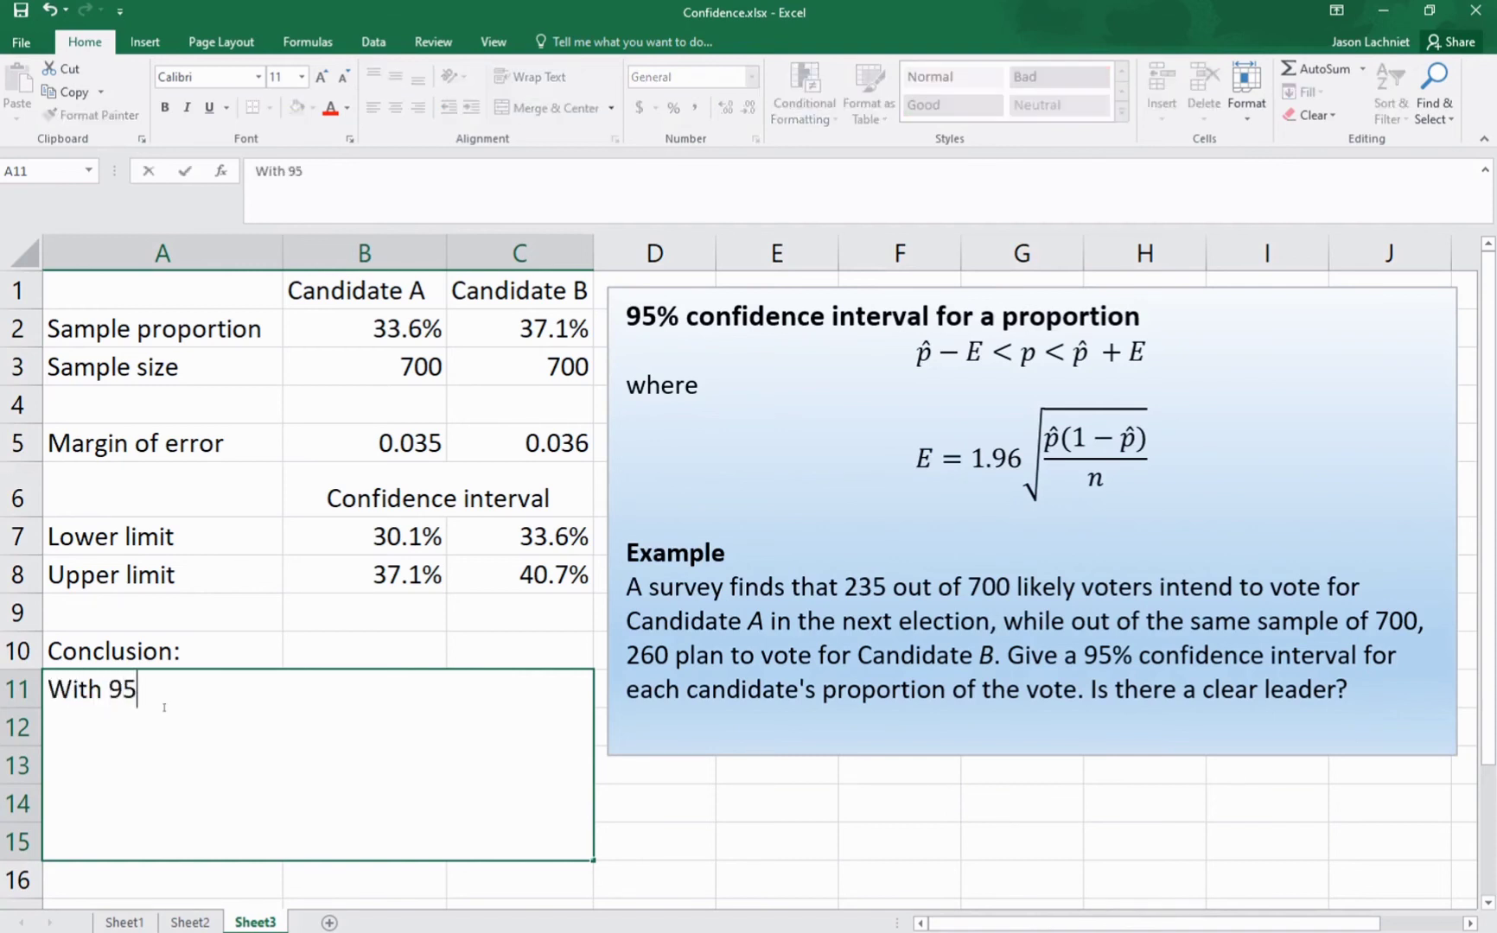
pyautogui.write('% confidence')
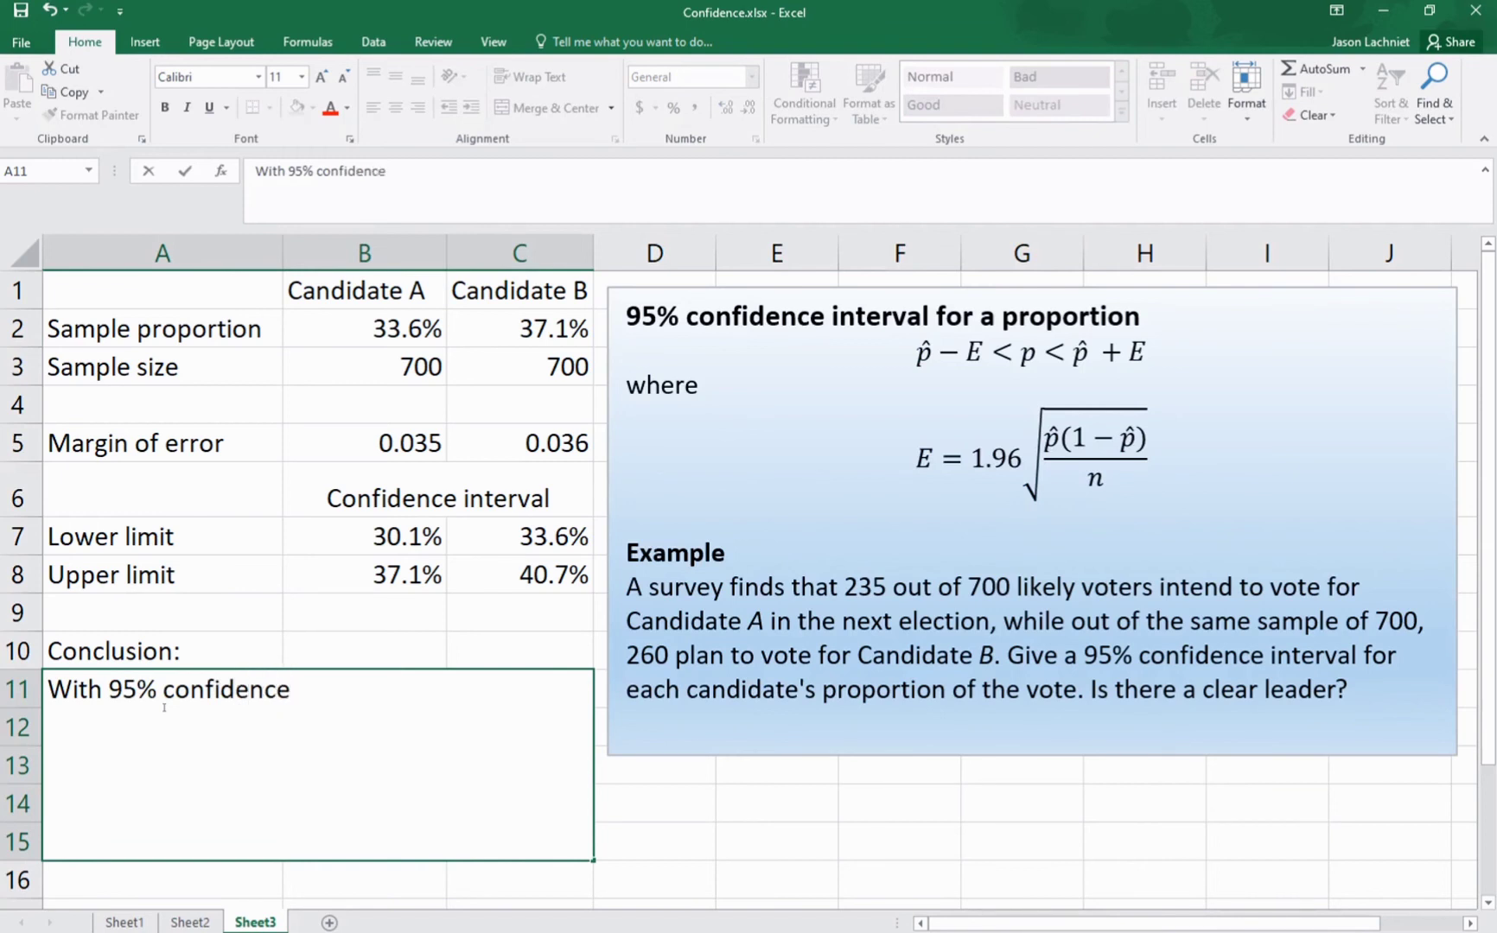
pyautogui.write(', we expec')
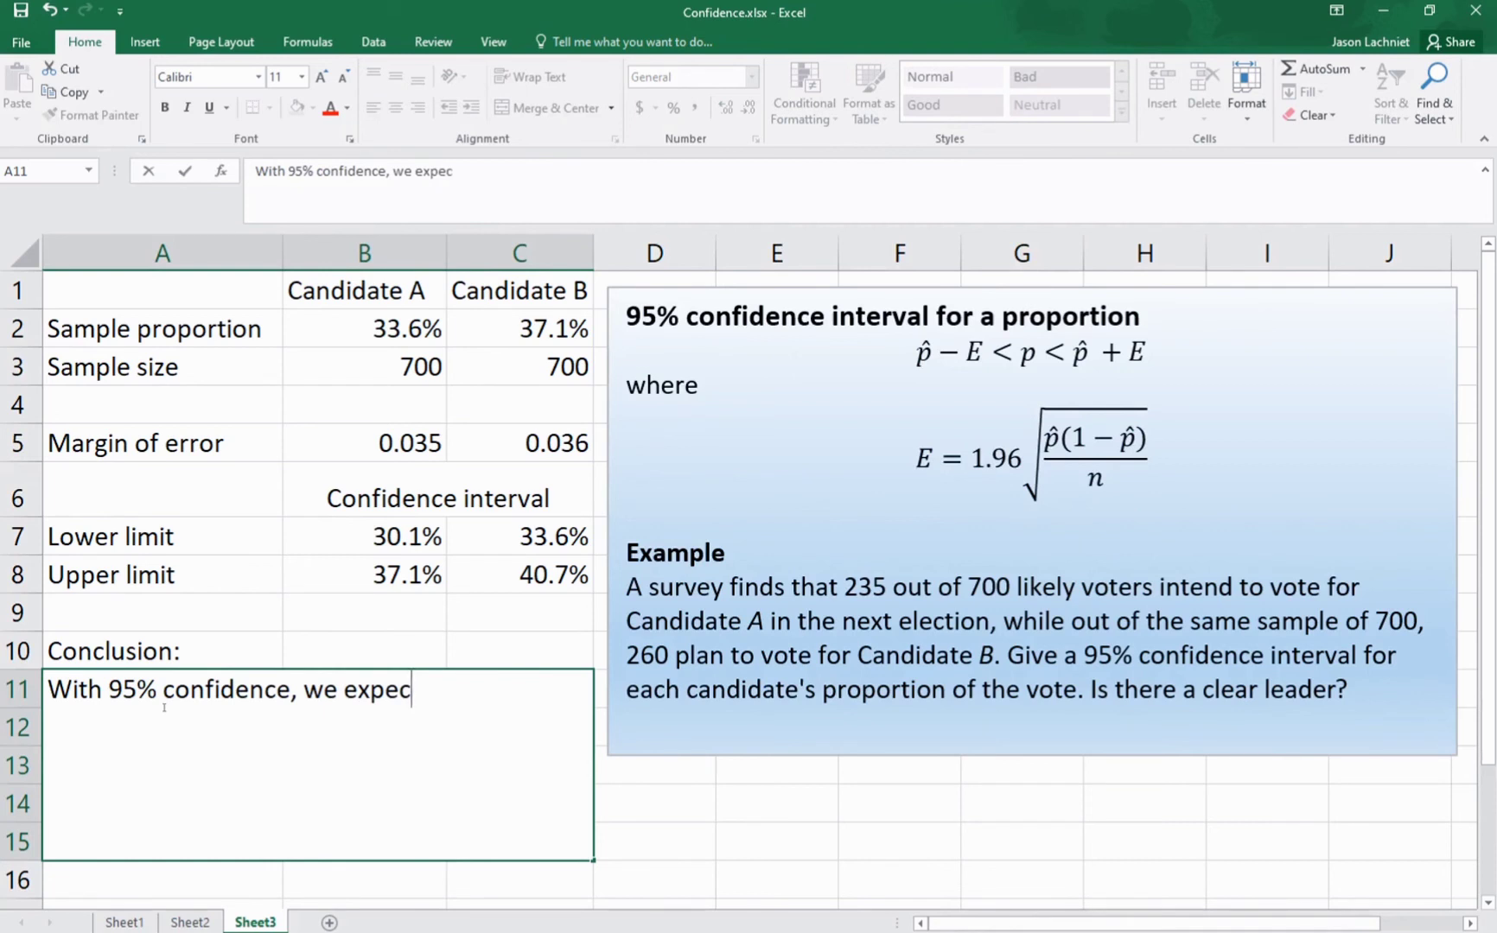
pyautogui.write('t Candida')
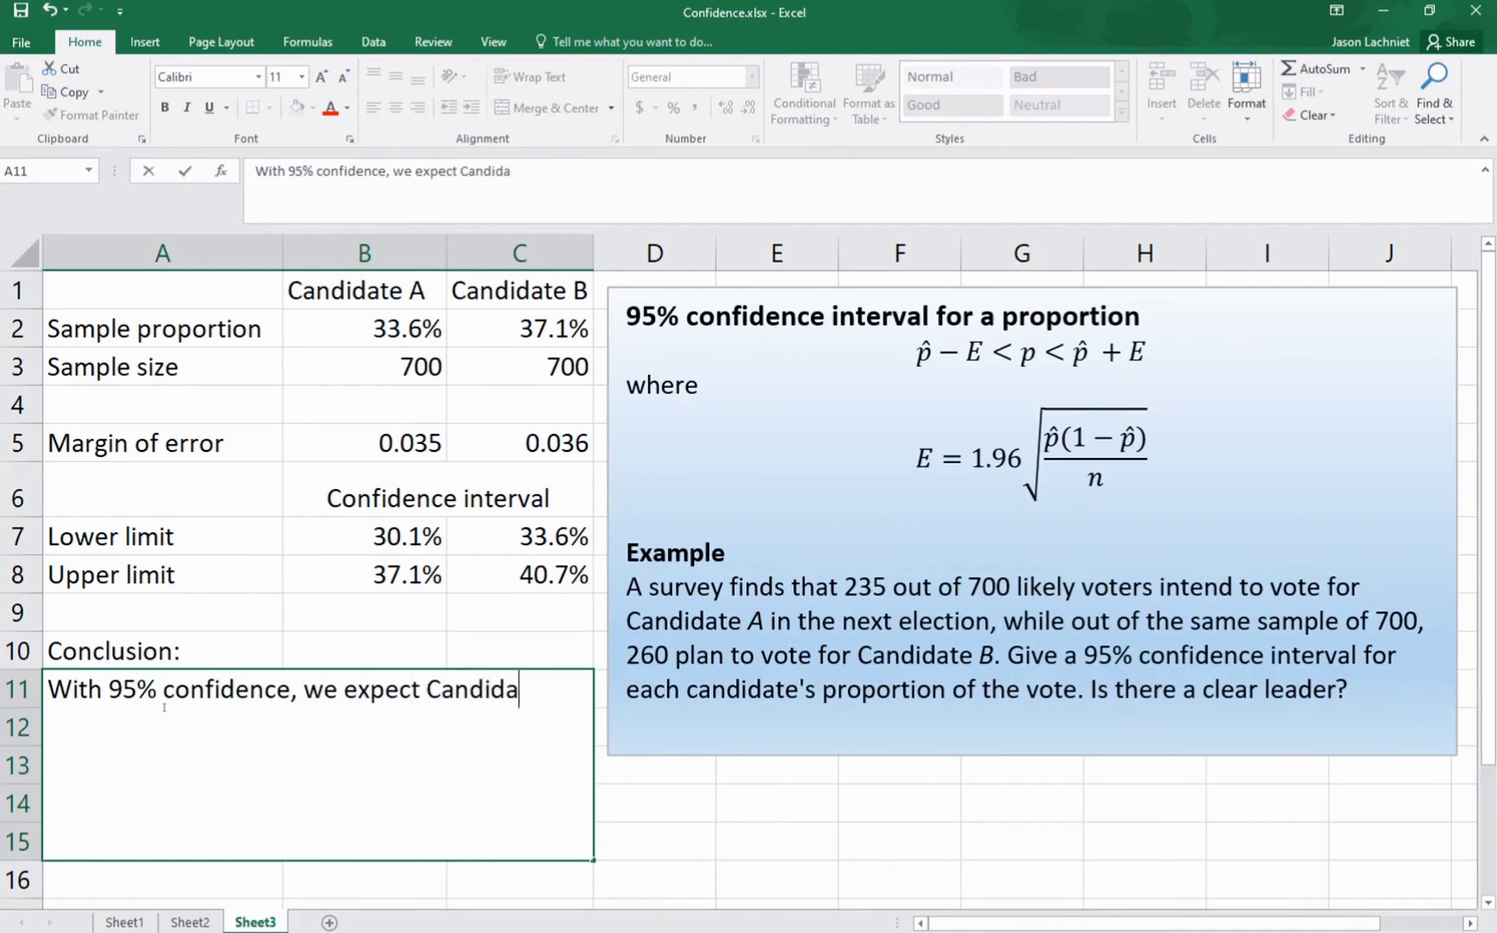
pyautogui.write('te A to')
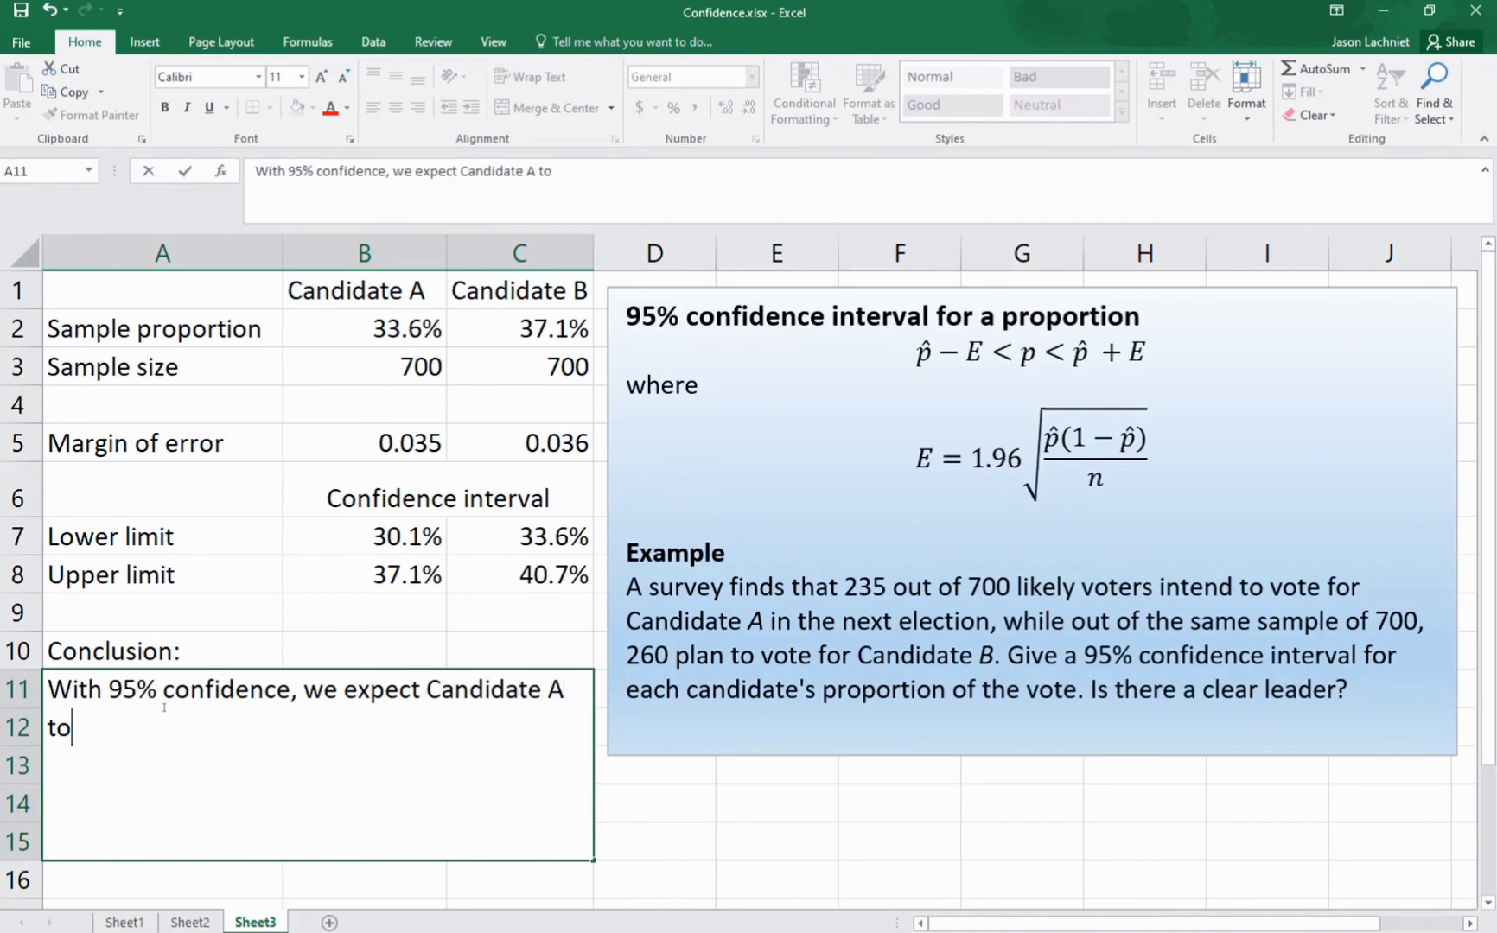
pyautogui.write(' receive betw')
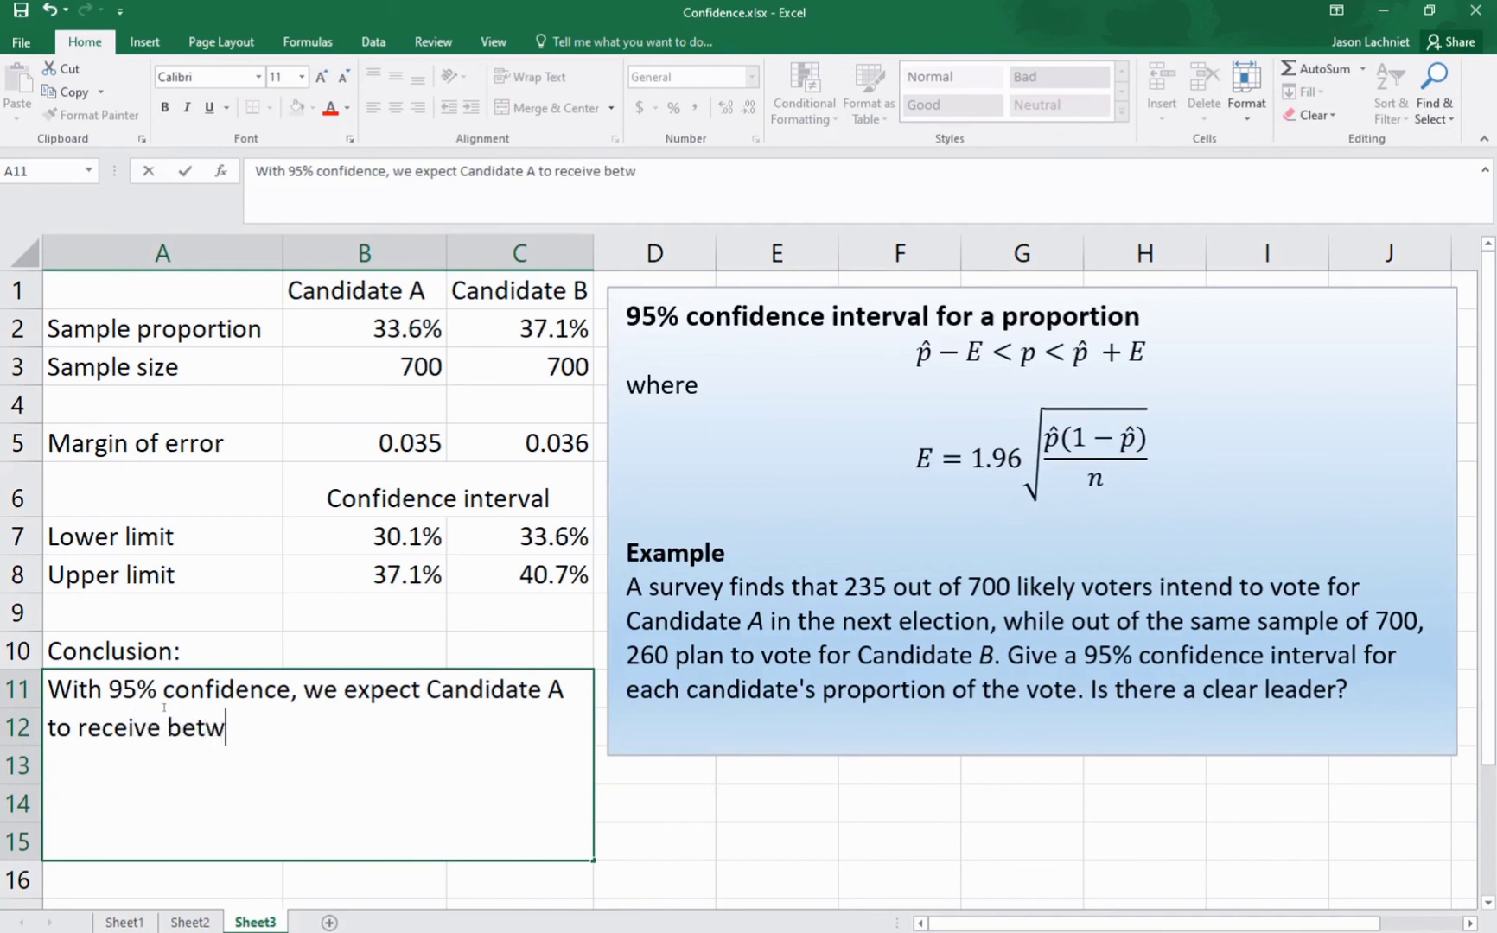
pyautogui.write('een 30.1% a')
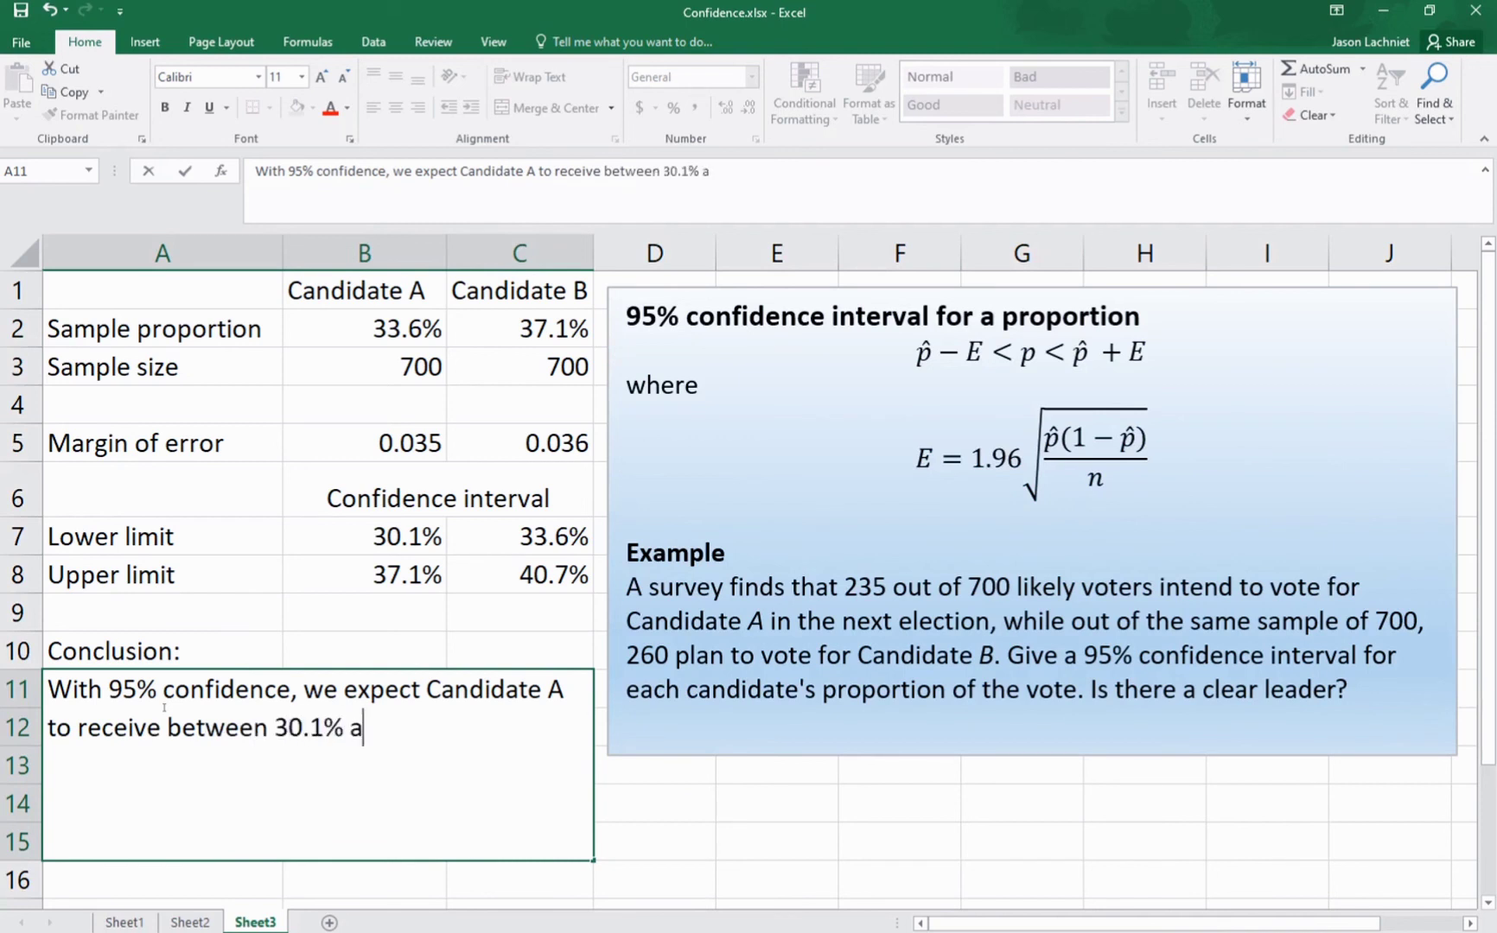
pyautogui.write('nd 37.1')
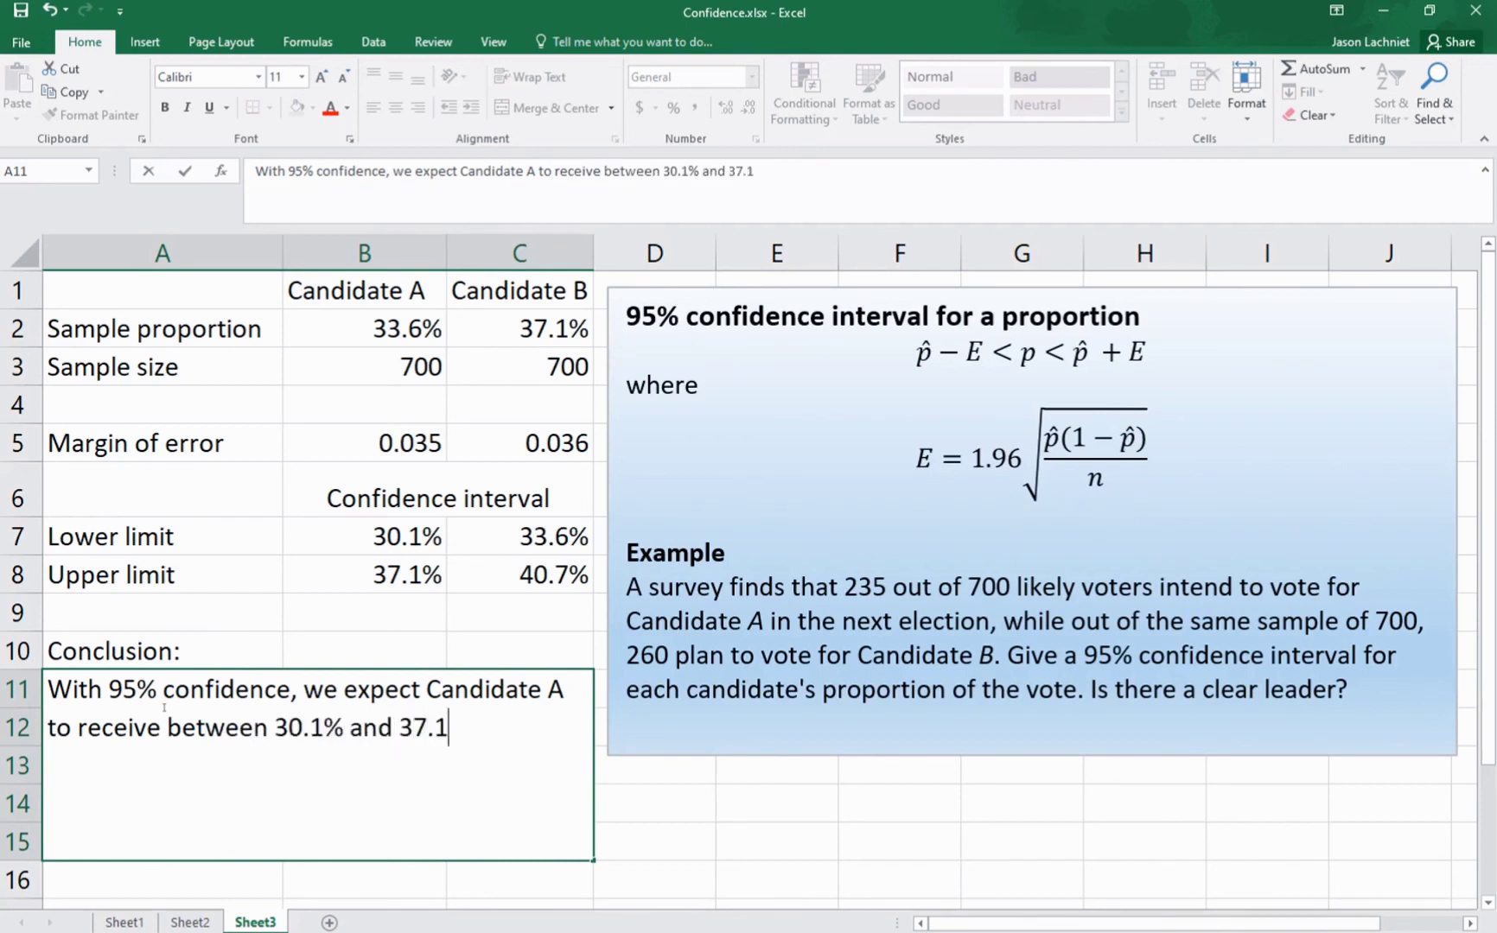
pyautogui.write('% of the')
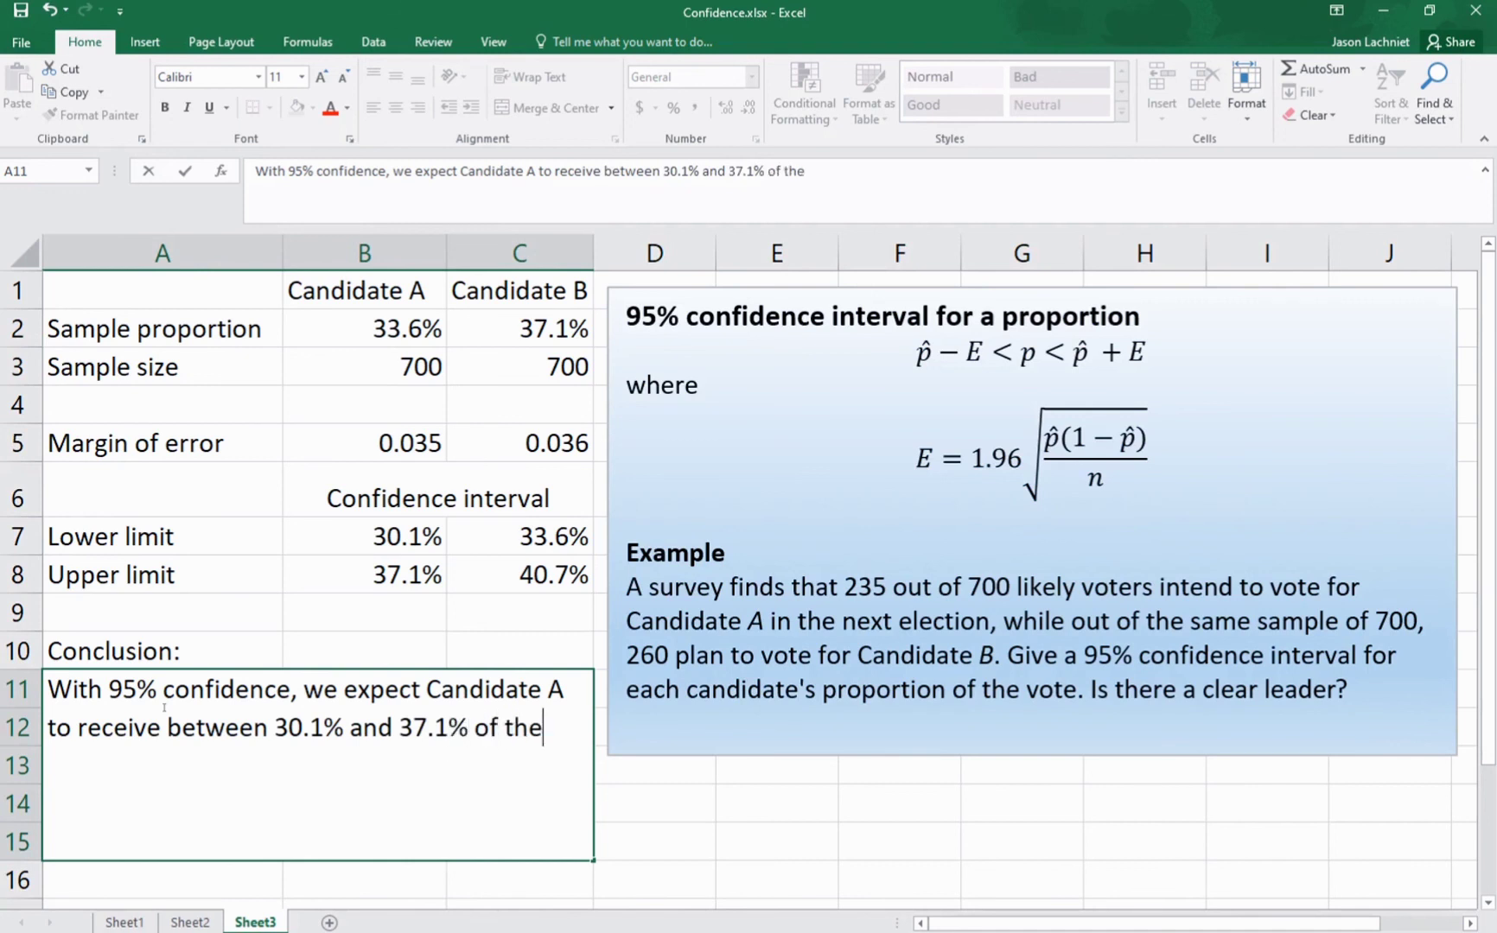
pyautogui.write(' votes, whi')
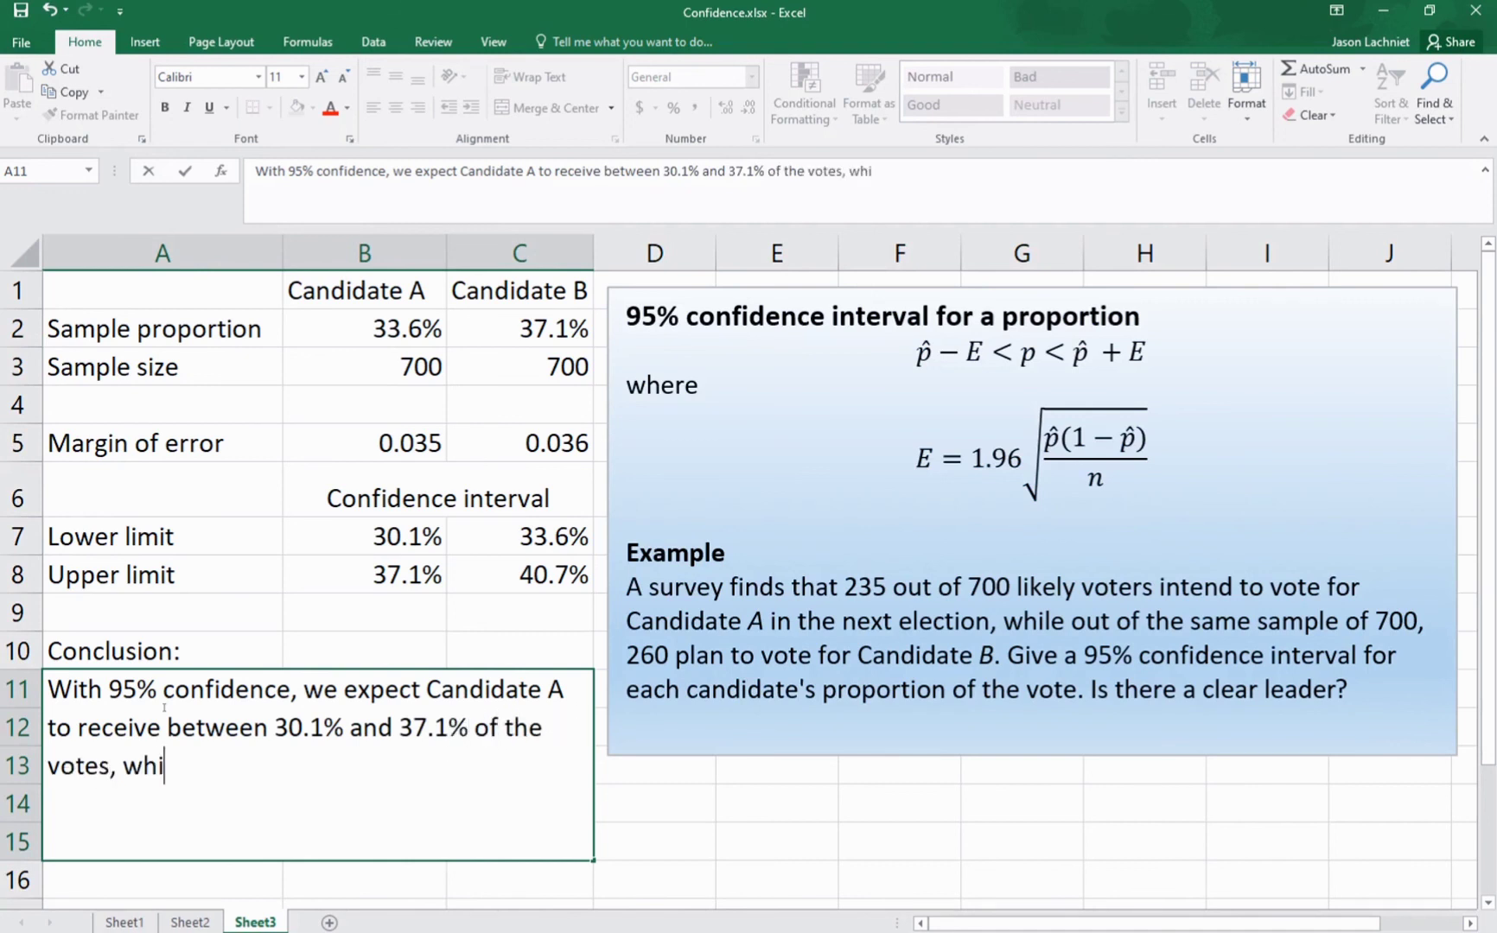
pyautogui.write('le candid')
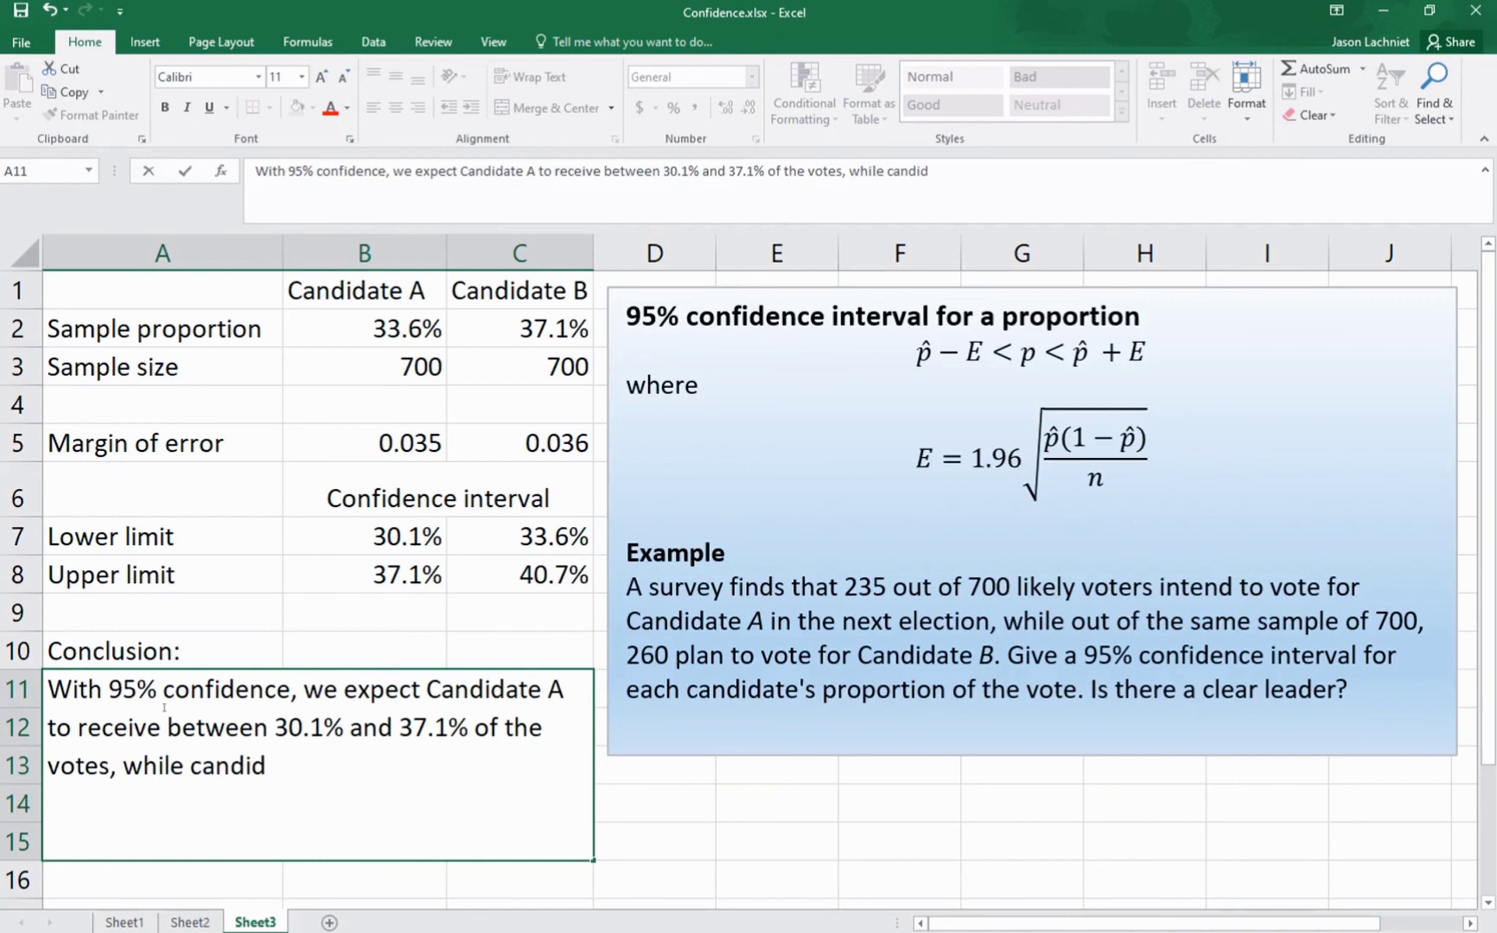
pyautogui.write('ate B is expectr')
# Step: Continue the conclusion in A11 with "candidate B is expected to receive between 33.6% and 40.7% of the vote."
pyautogui.press('BackSpace')
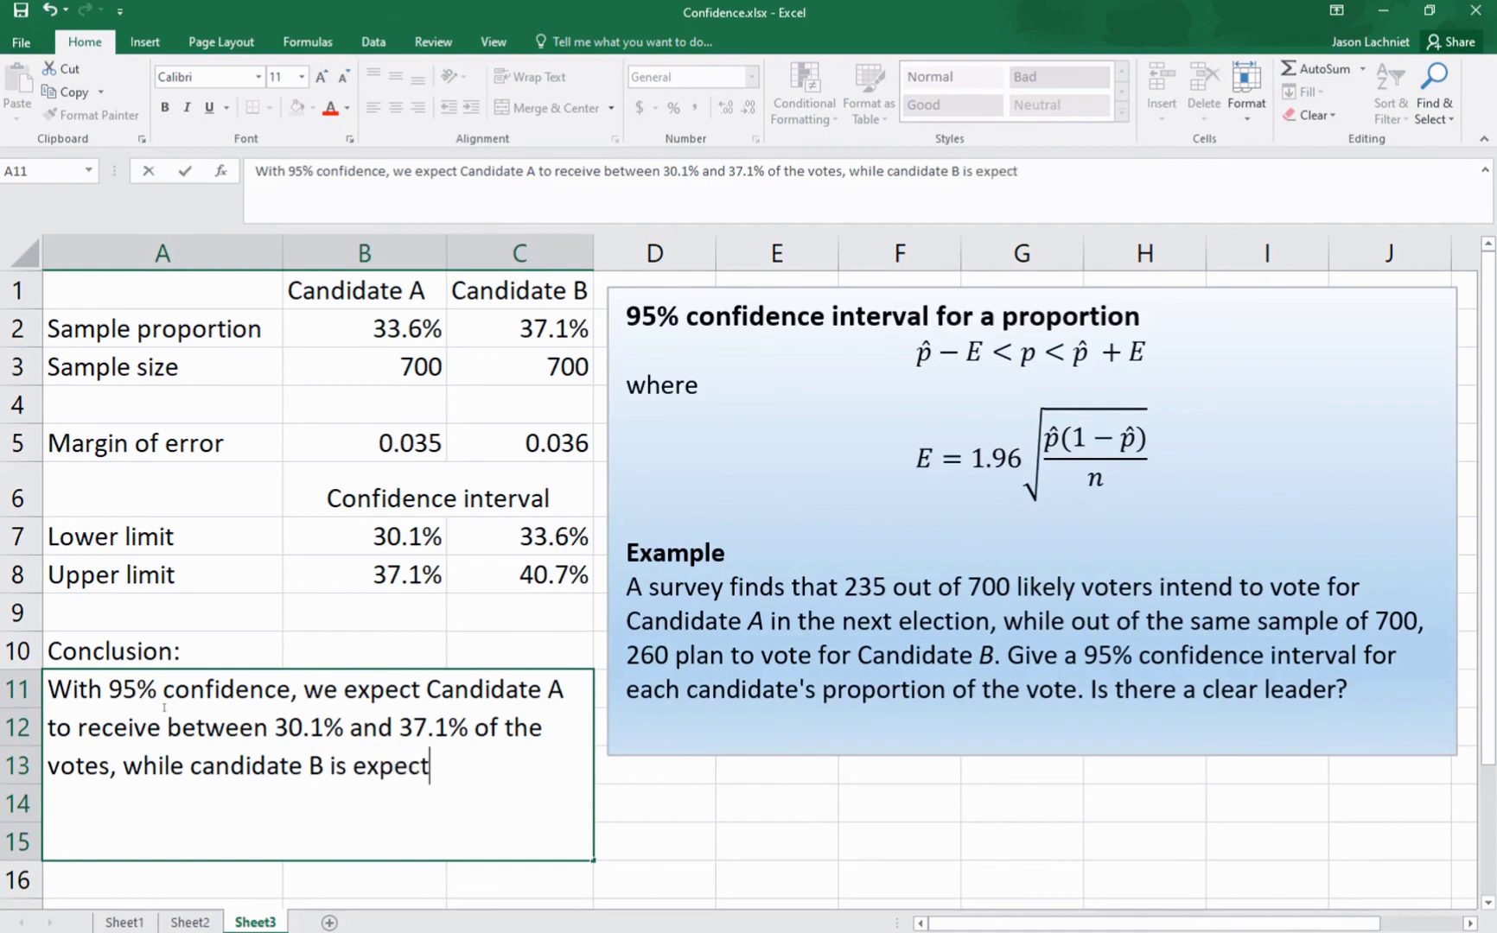
pyautogui.write('ed to rec')
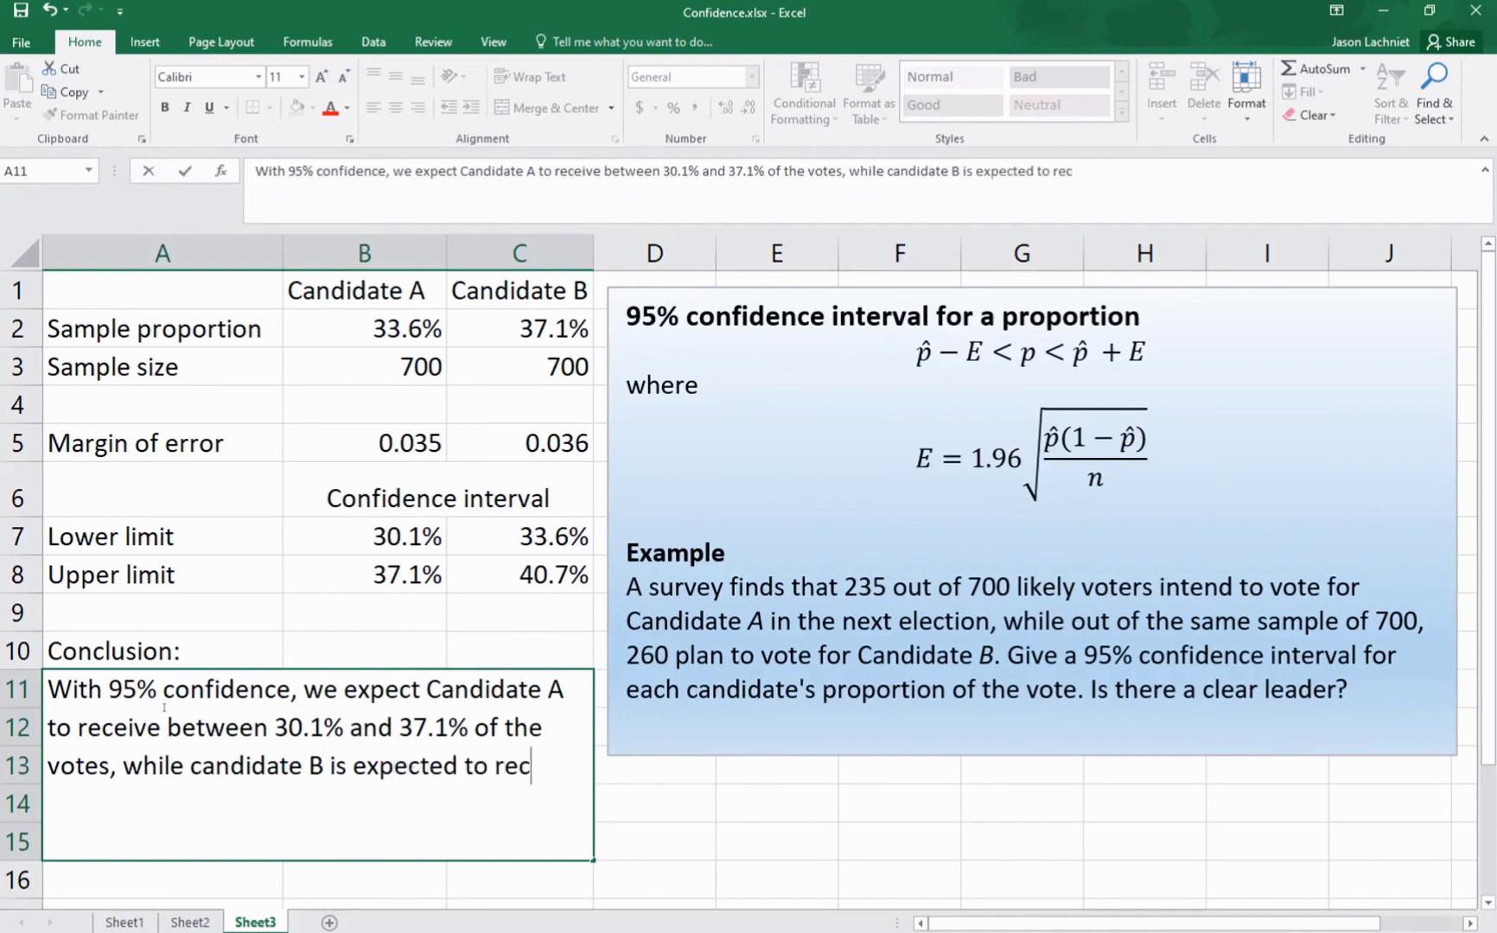
pyautogui.write('eive betwee')
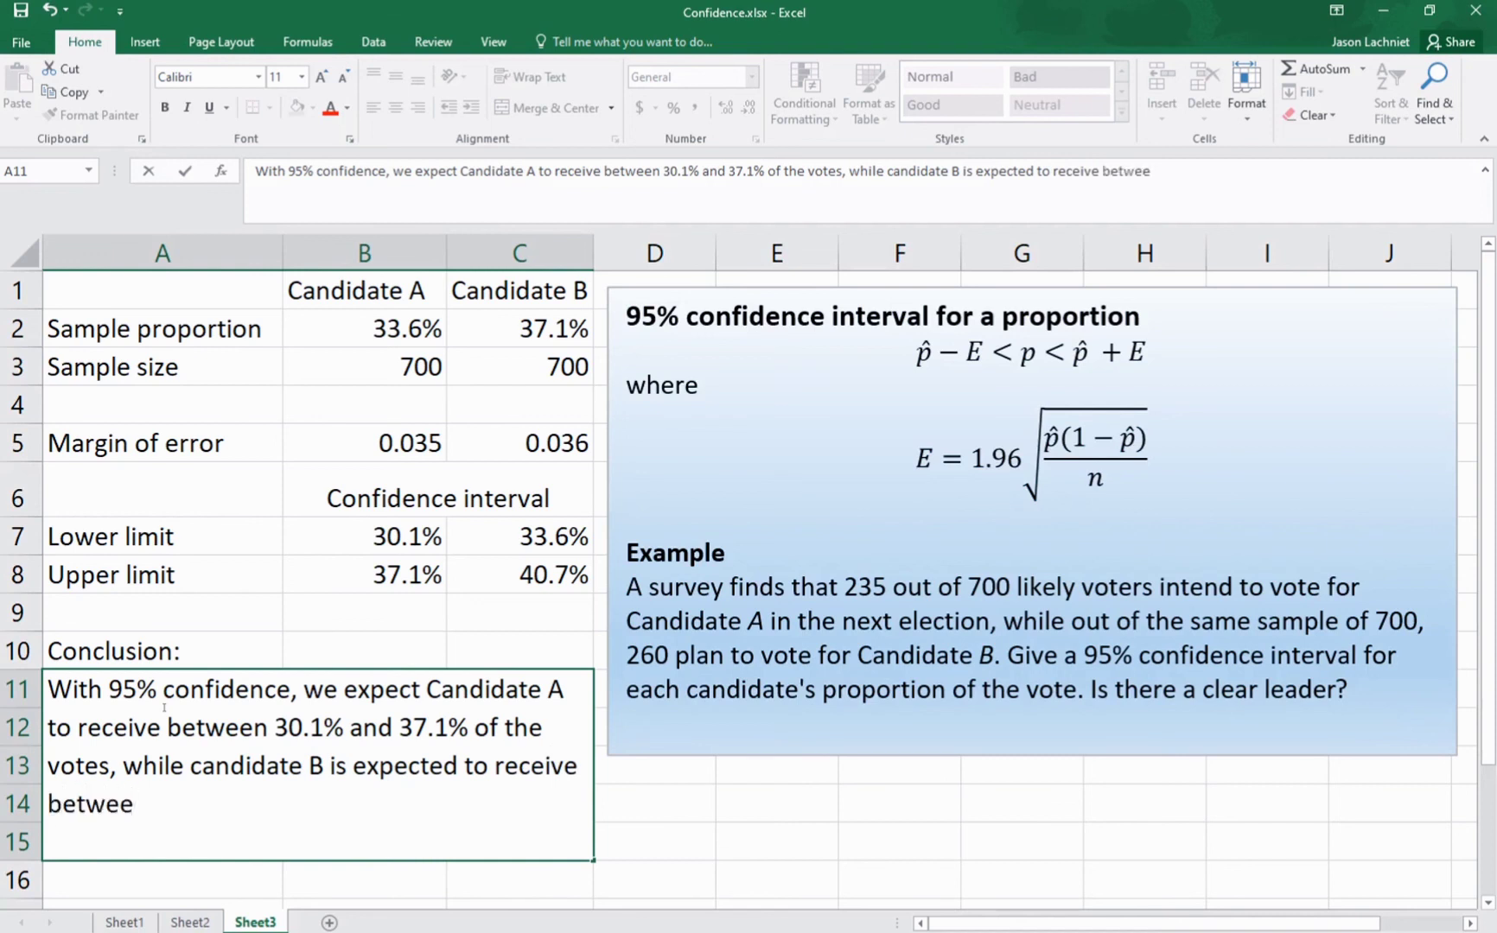
pyautogui.write('n 33.6% and ')
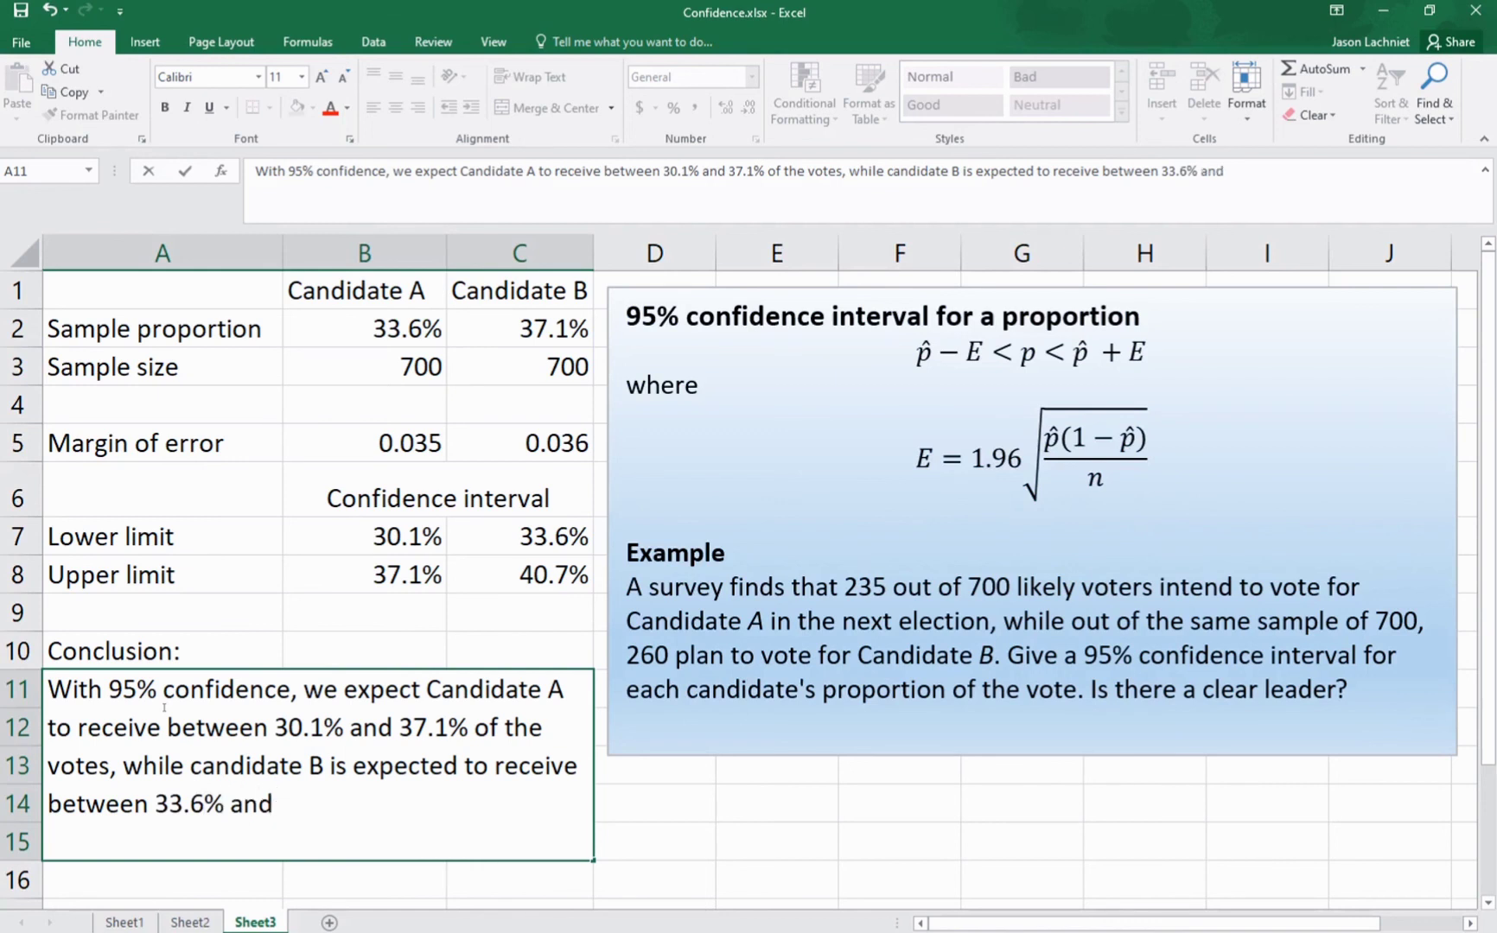
pyautogui.write('40.7% o')
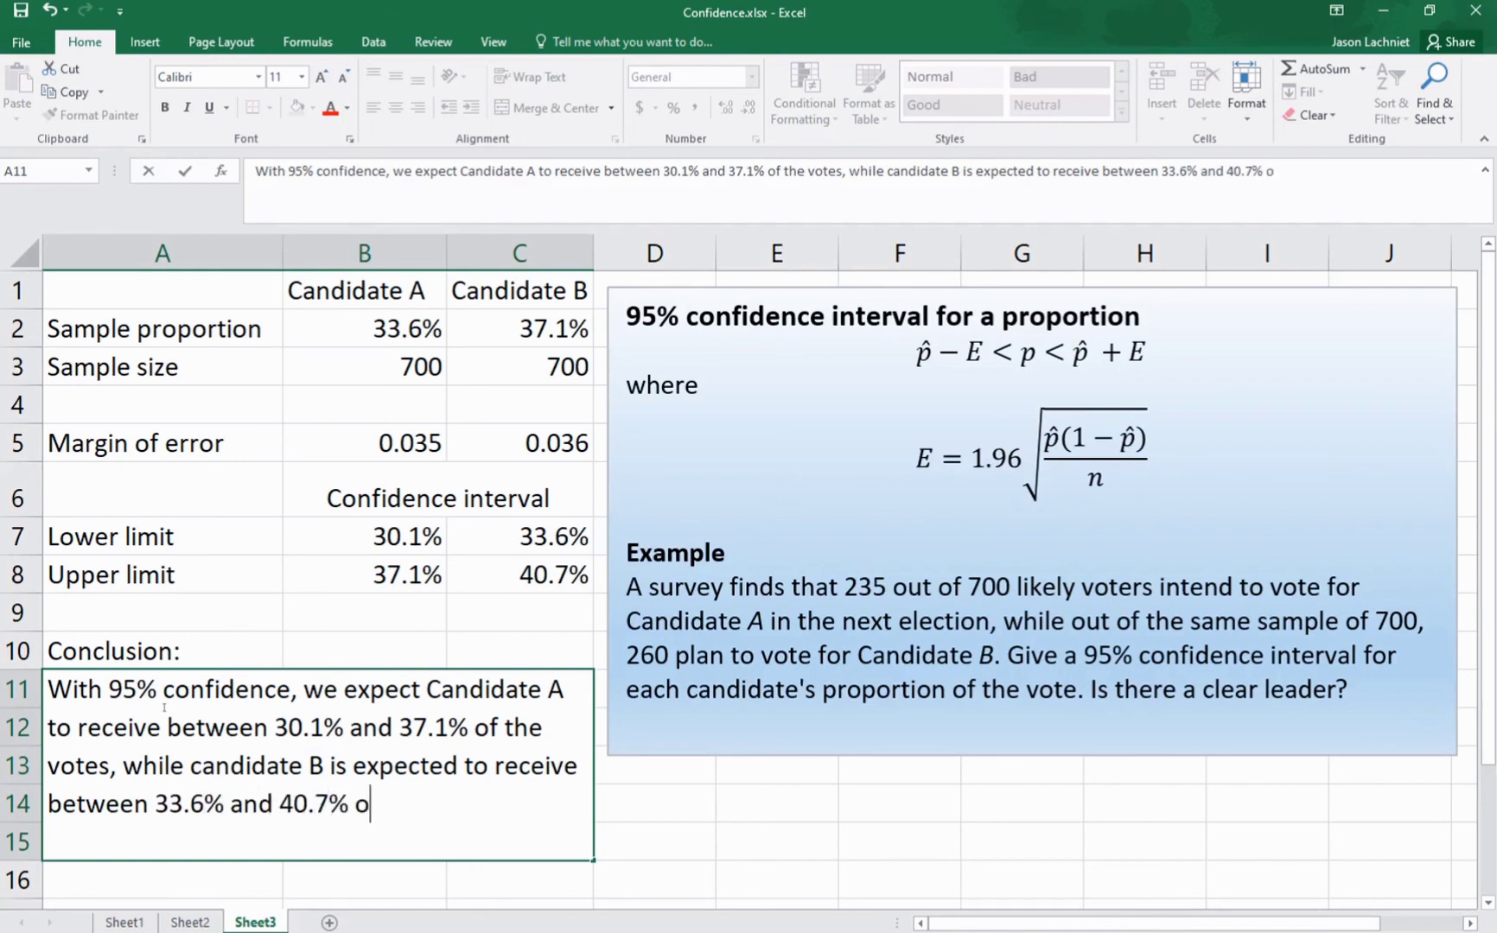
pyautogui.write('f the vote')
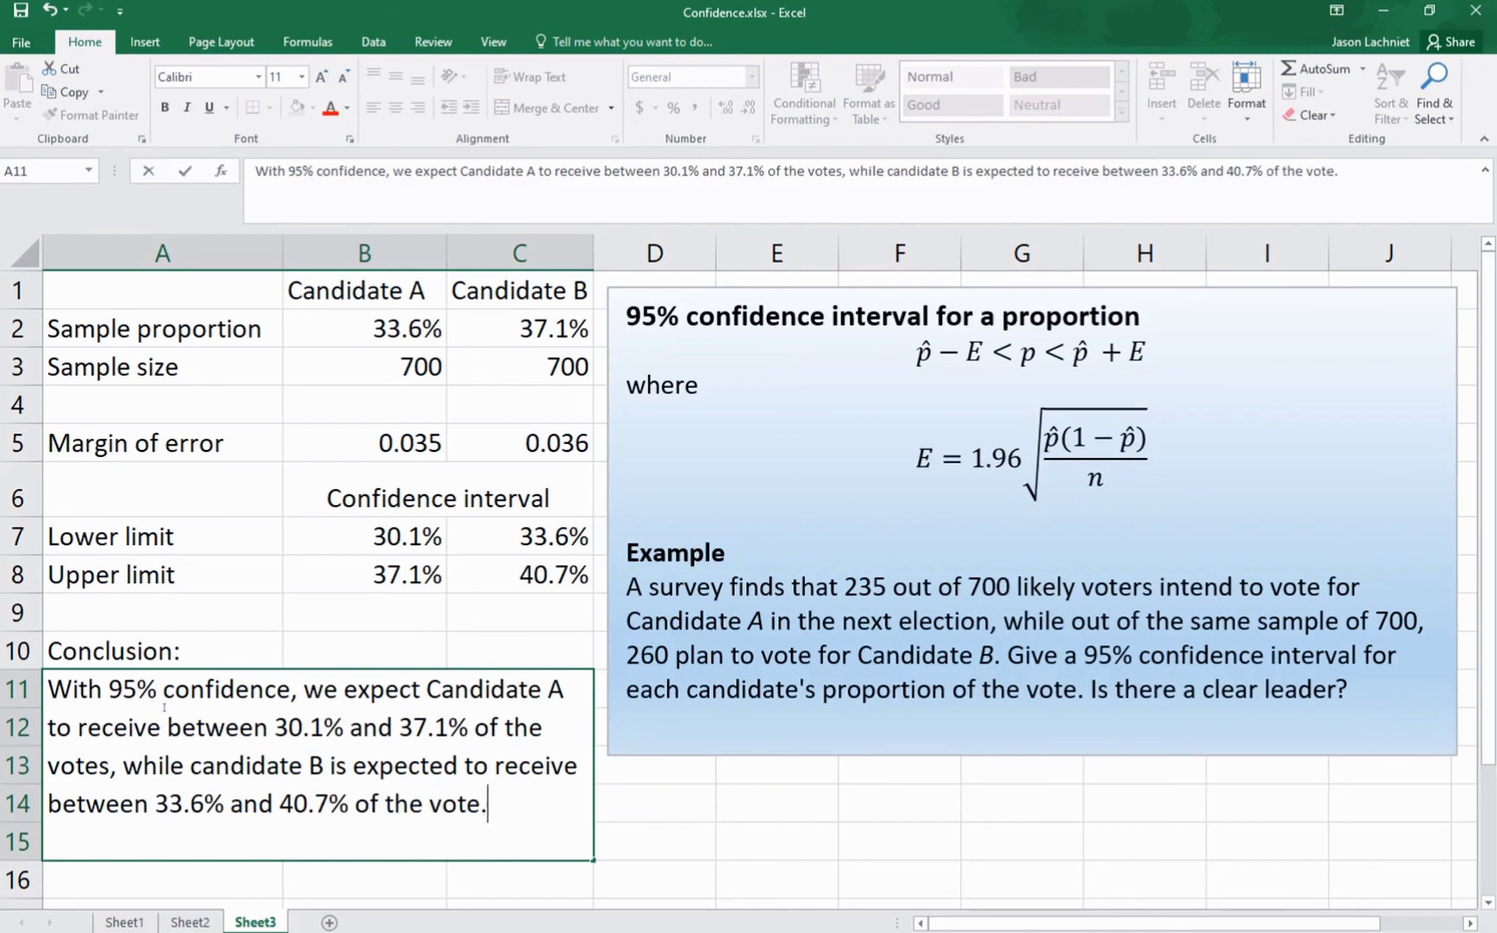
pyautogui.write('. Candidate')
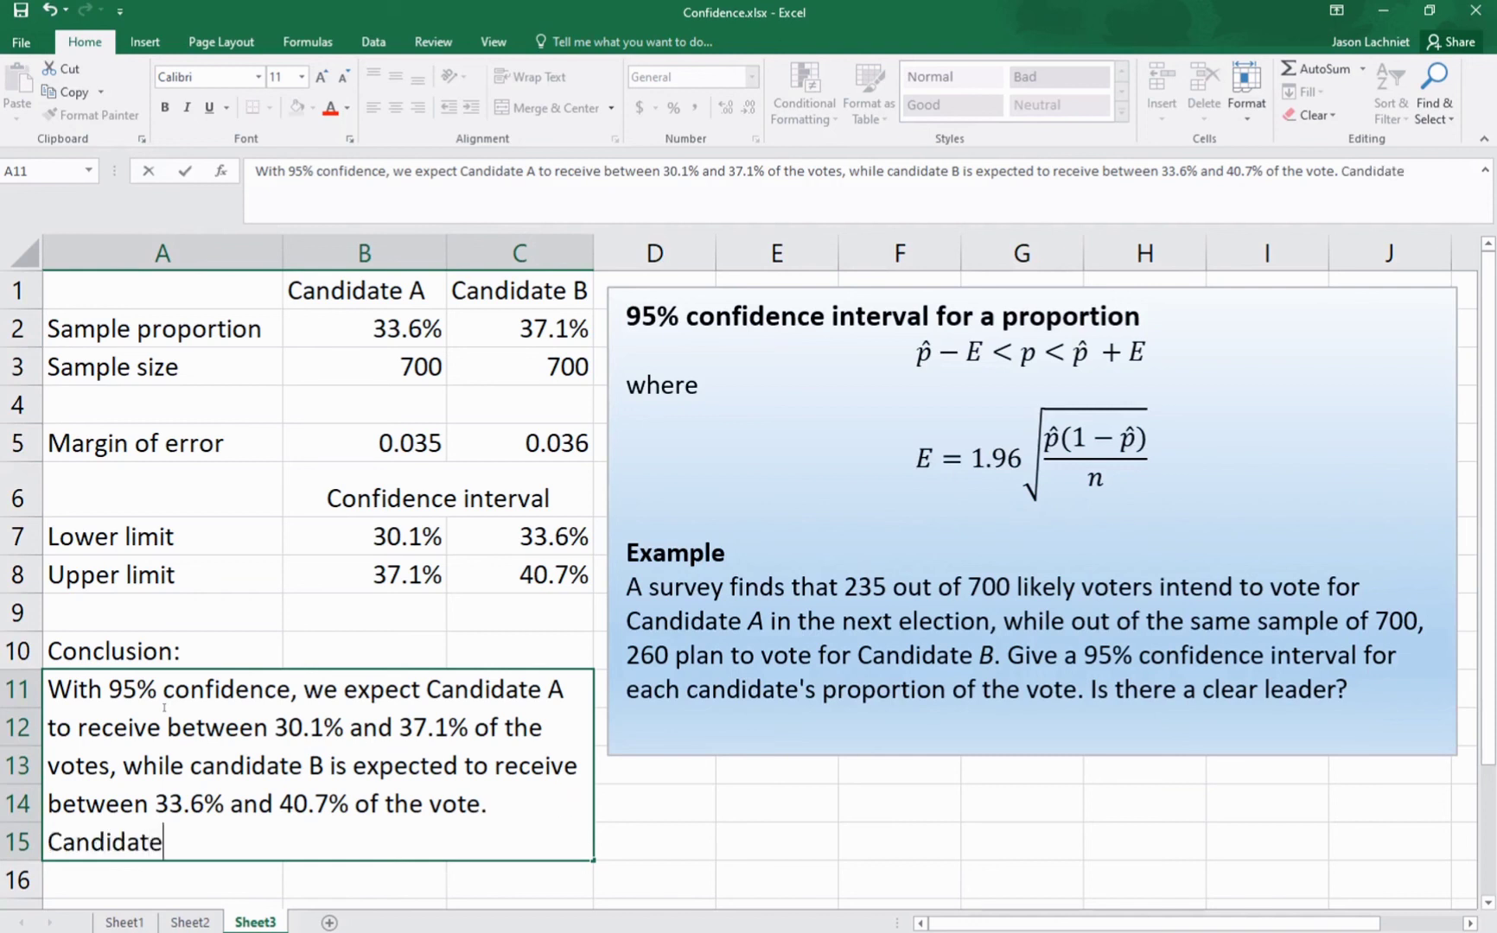
pyautogui.write(" B's lead i")
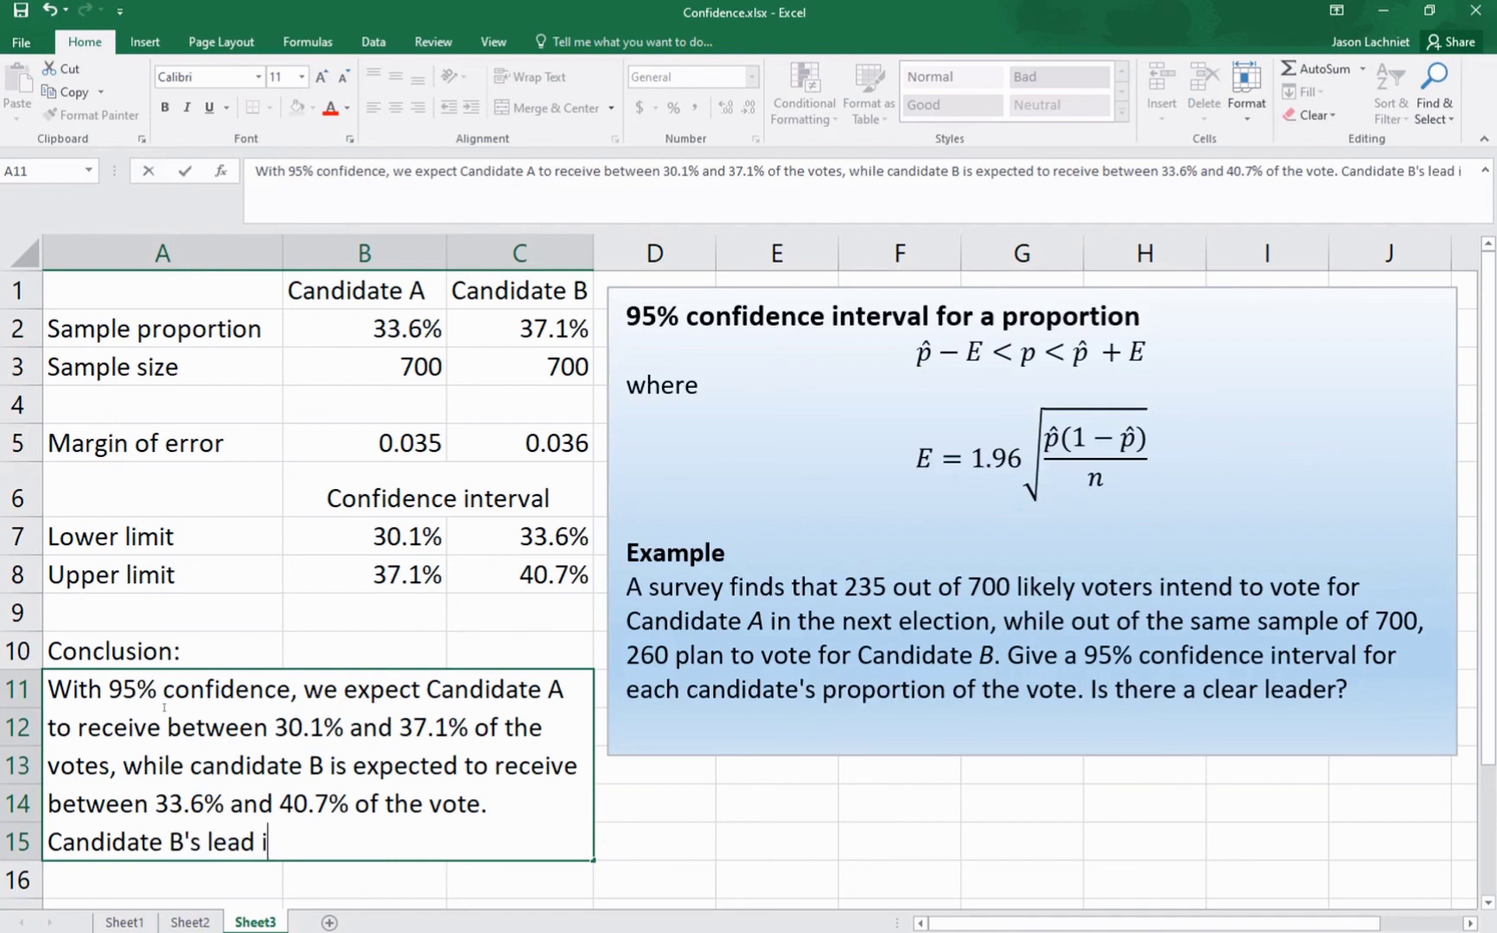
pyautogui.write('s within the ')
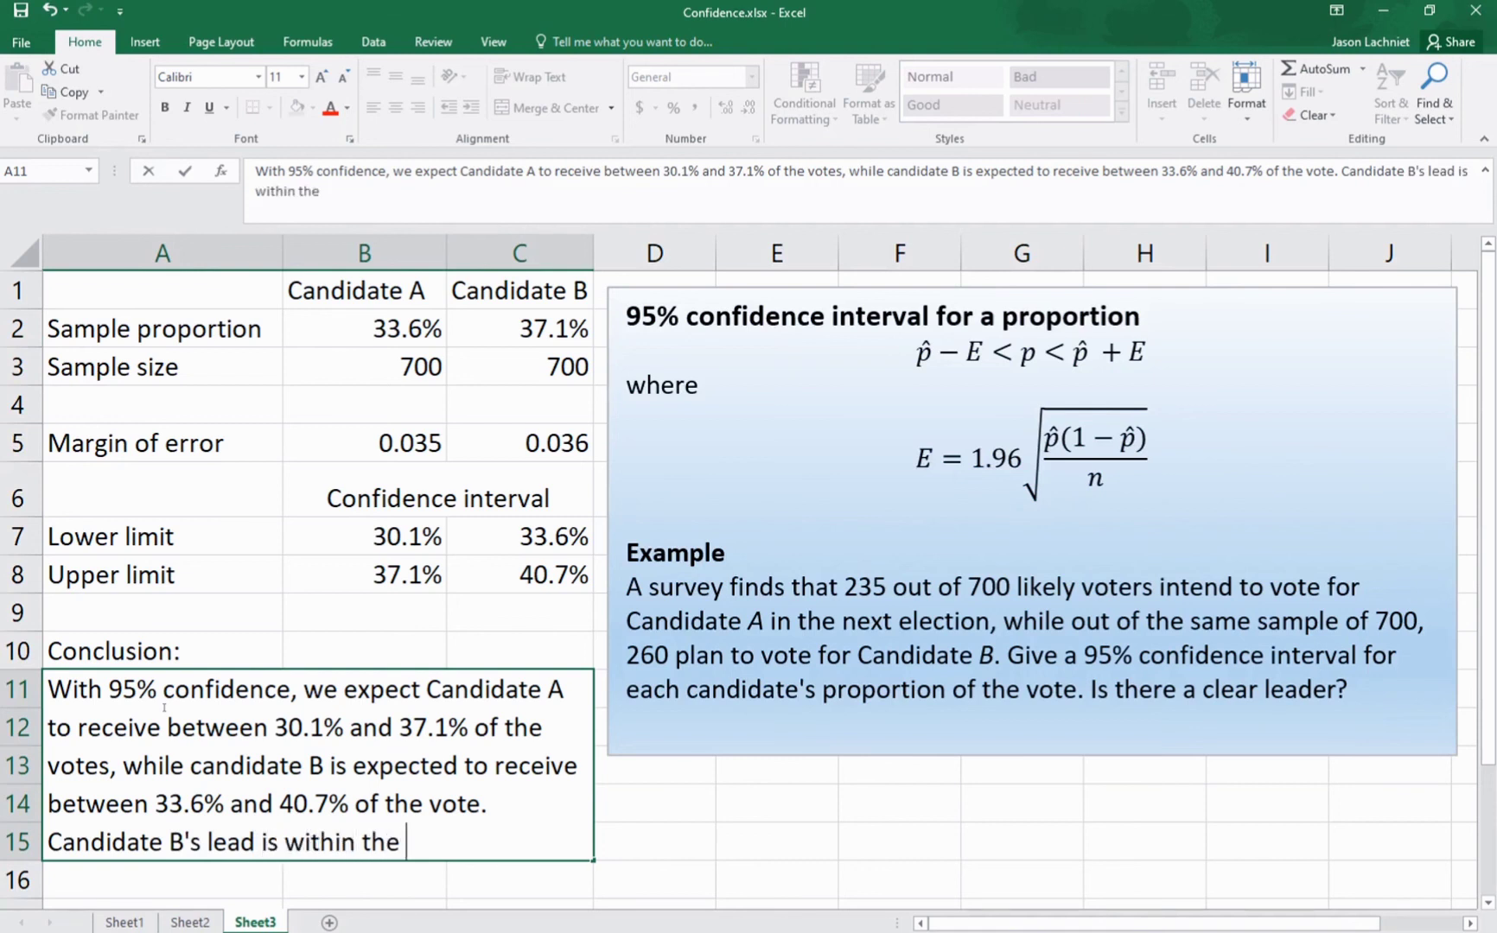
pyautogui.write('margin of er')
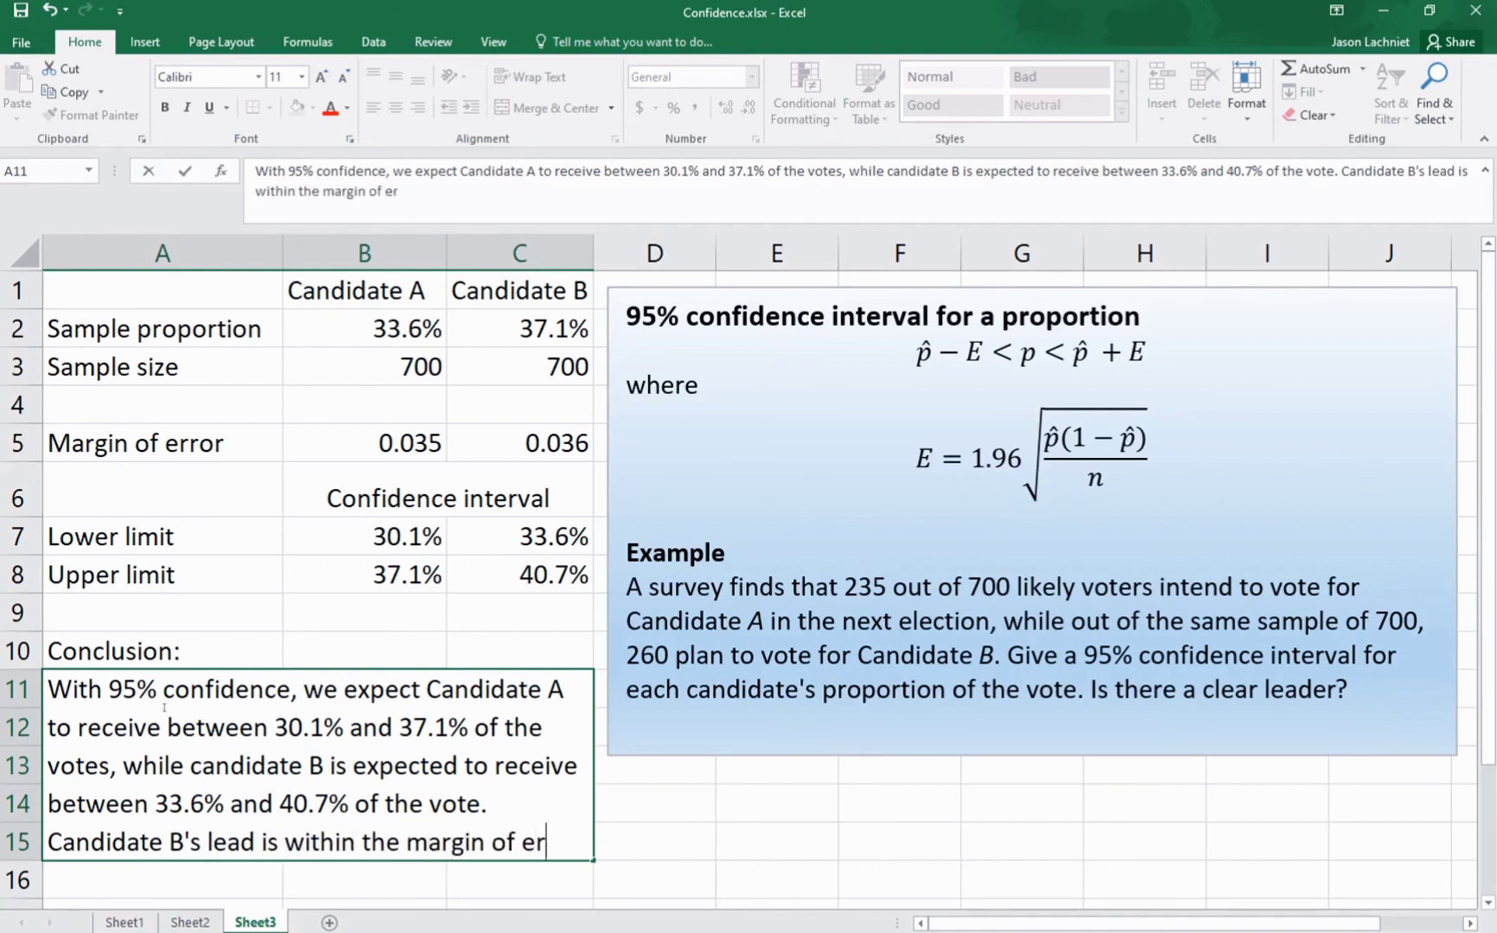
pyautogui.write('ror.')
# Step: Finish the conclusion in A11 with the sentence "Candidate B's lead is within the margin of error."
pyautogui.press('Return')
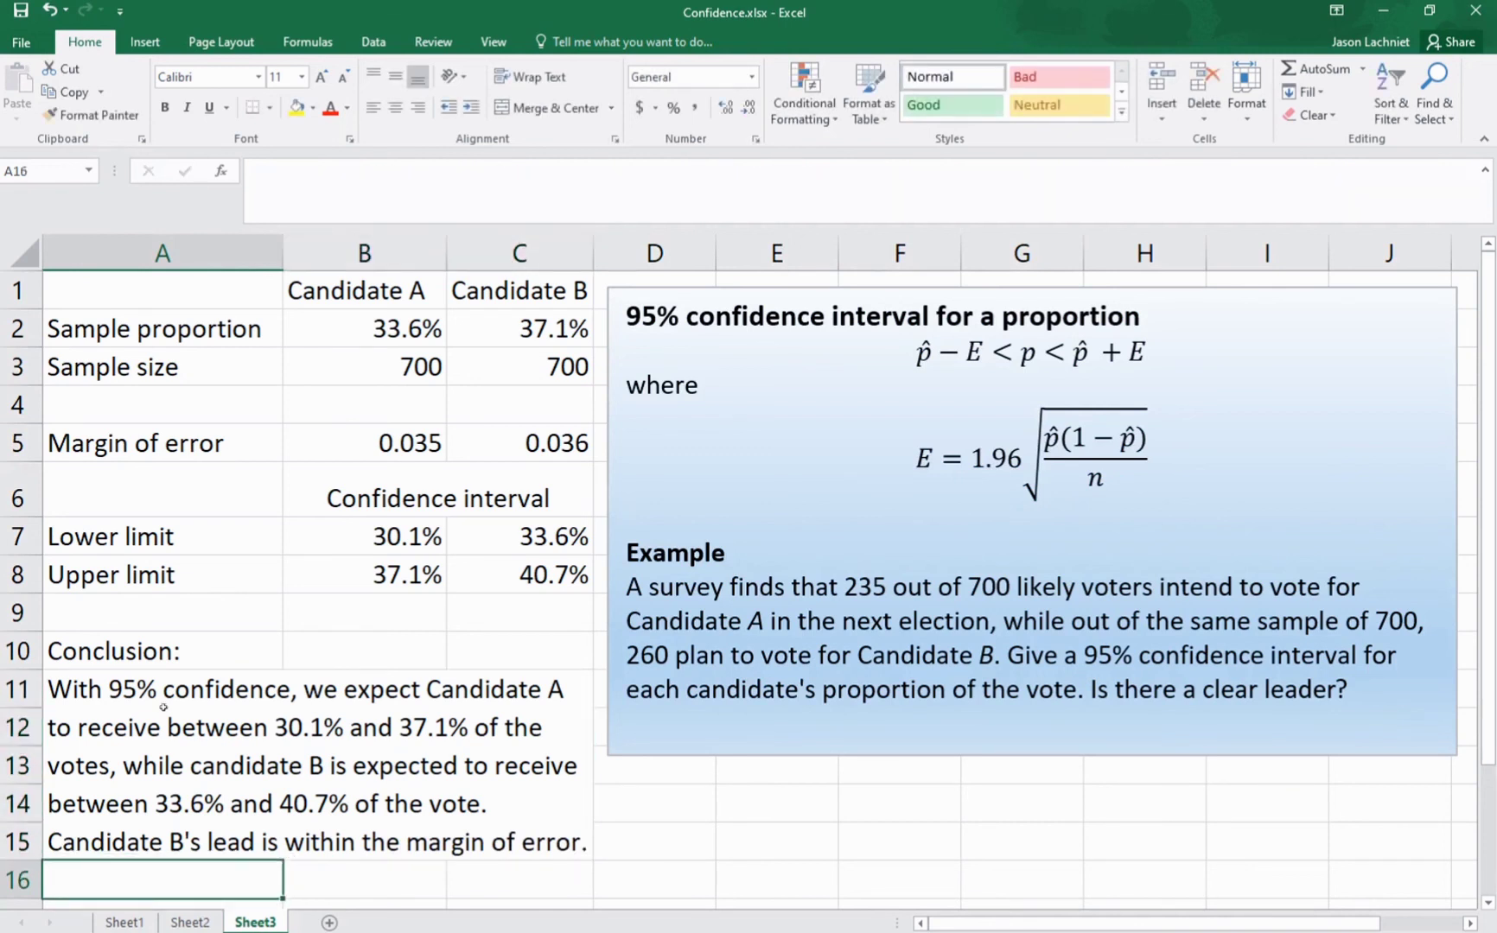